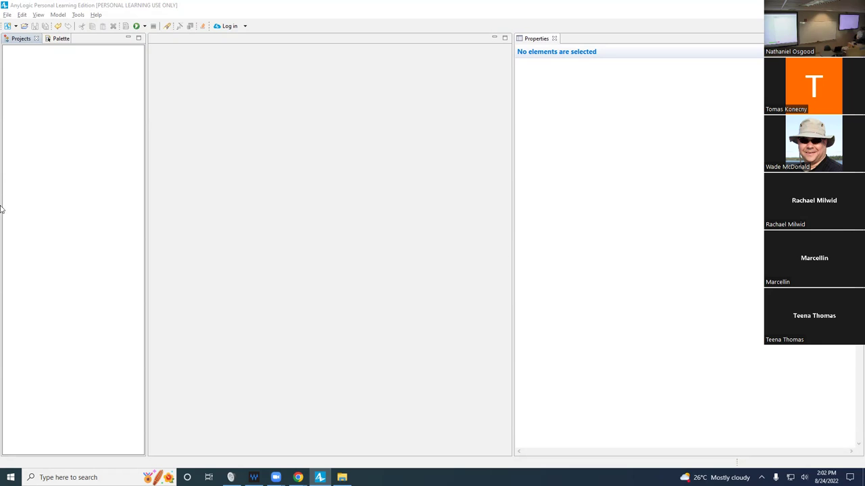
# Step: Create a new model named ABMNbhdMobilityV1 with hours as the model time units
pyautogui.click(7, 14)
pyautogui.moveTo(54, 25)
pyautogui.click(150, 25)
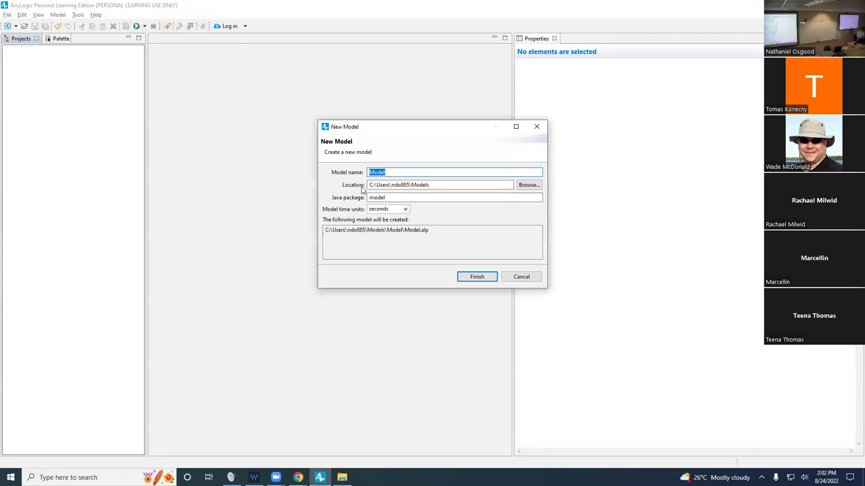
pyautogui.write('ABM')
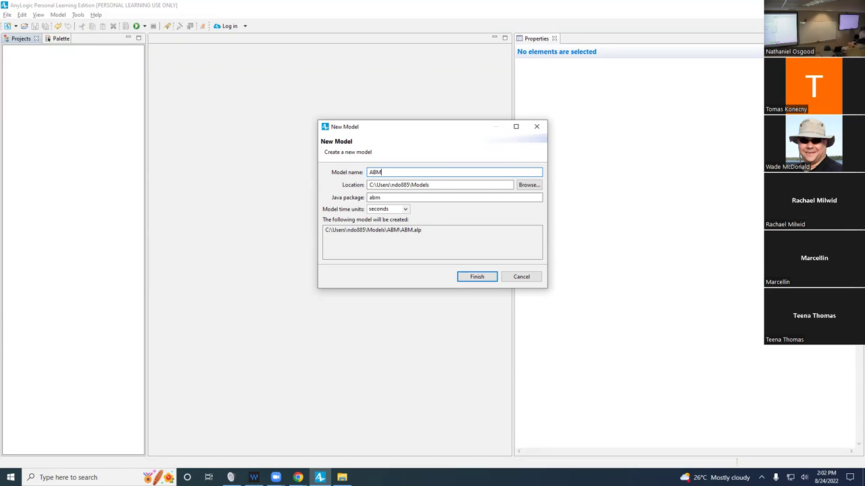
pyautogui.write('Nbhd')
pyautogui.write('Mobility')
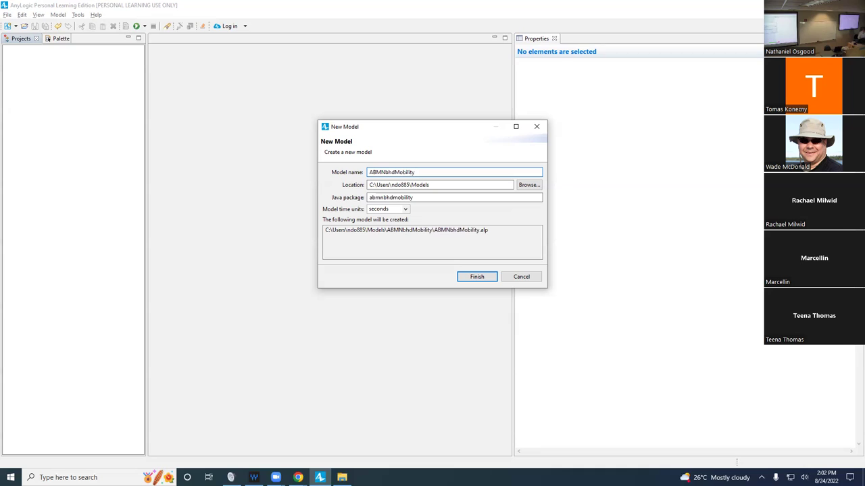
pyautogui.click(405, 211)
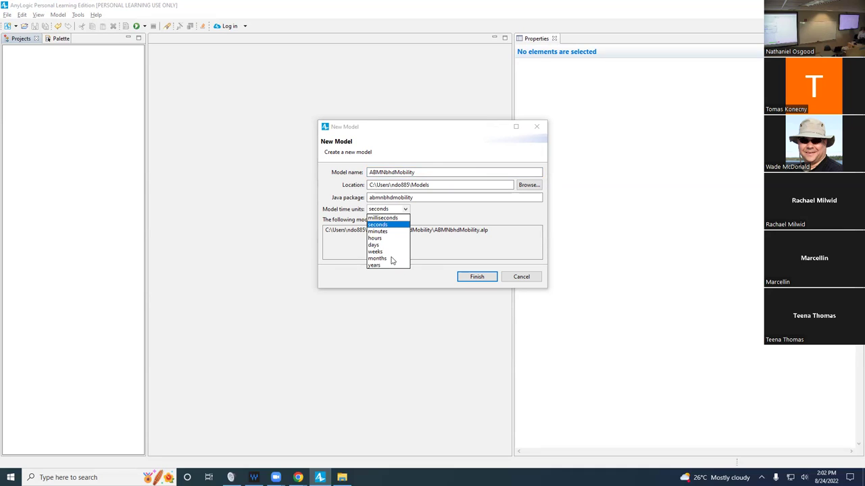
pyautogui.click(389, 238)
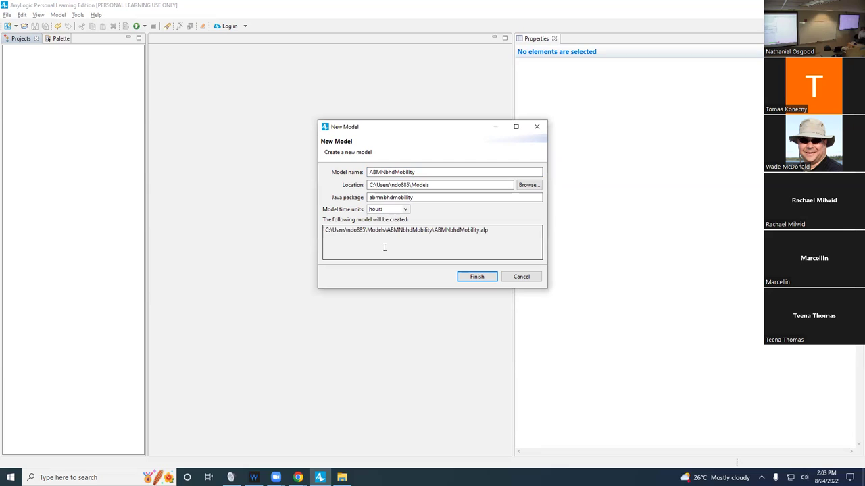
pyautogui.click(444, 172)
pyautogui.write('V1')
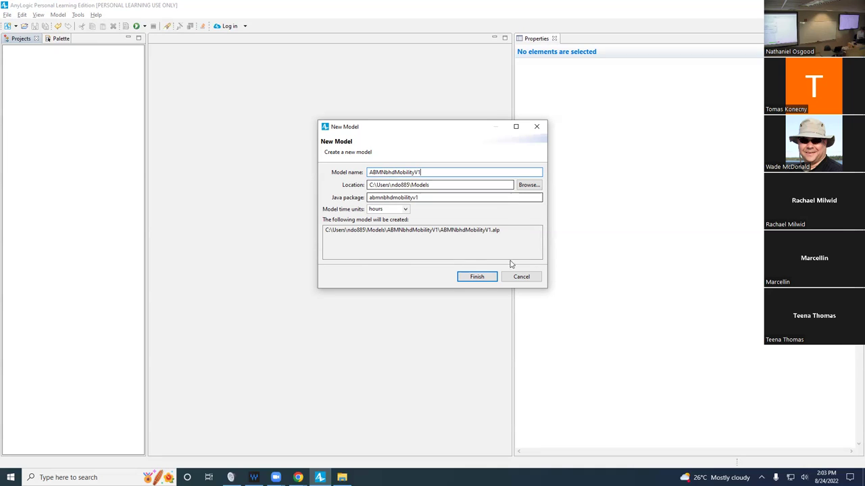
pyautogui.click(485, 279)
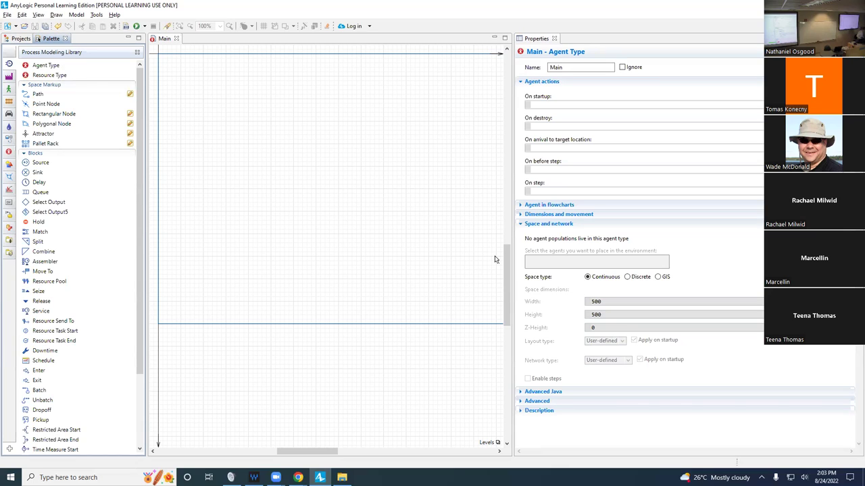
# Step: Add a new agent type named Home, created from scratch, to the ABMNbhdMobilityV1 model
pyautogui.click(21, 39)
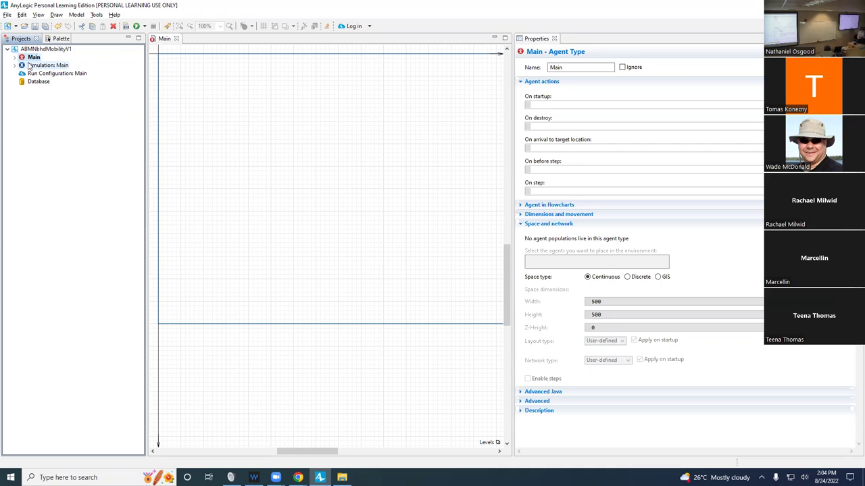
pyautogui.rightClick(48, 49)
pyautogui.moveTo(66, 56)
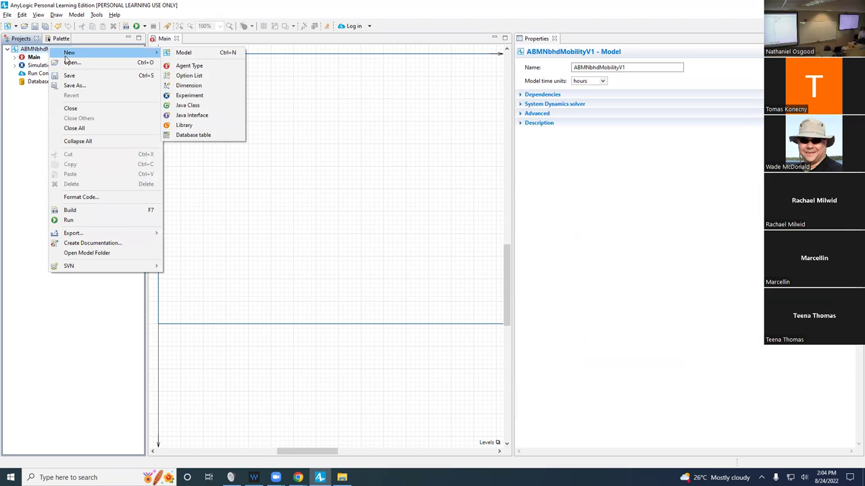
pyautogui.click(191, 67)
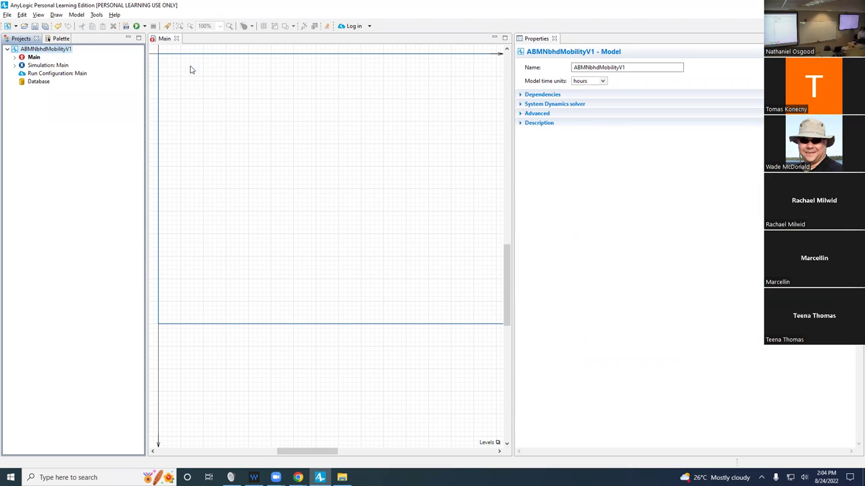
pyautogui.write('Home')
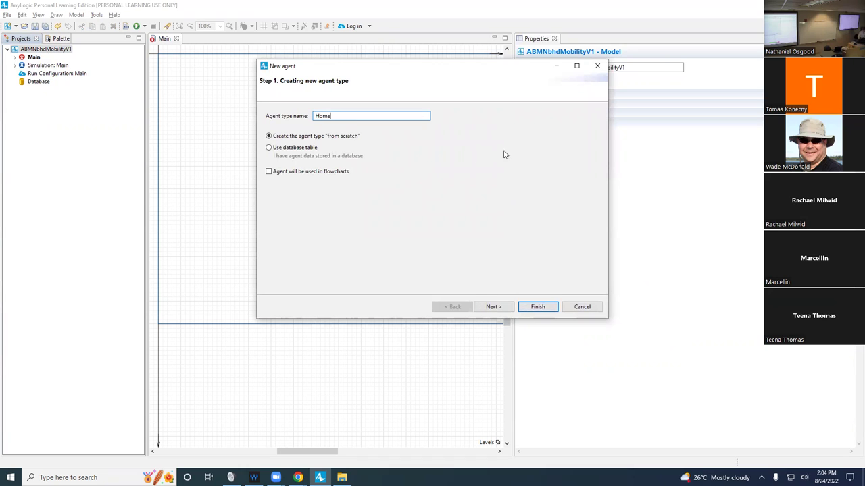
pyautogui.click(545, 309)
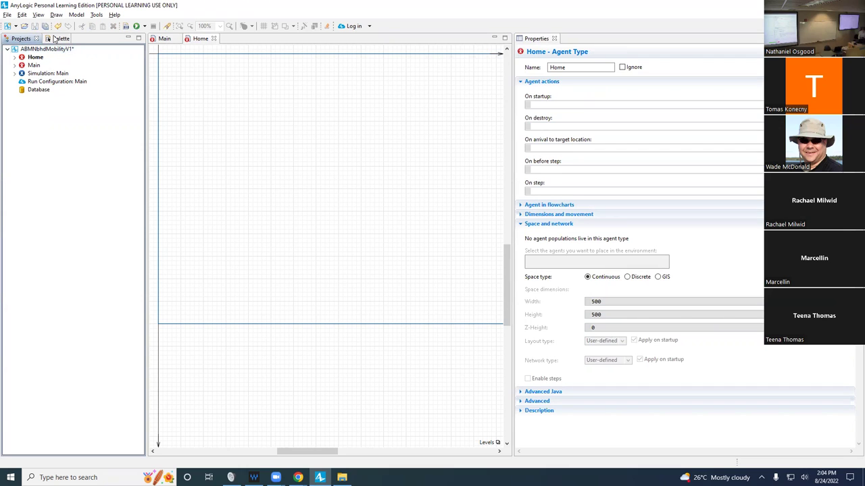
# Step: Place the House picture at the origin of the Home agent's canvas and save the model
pyautogui.click(57, 39)
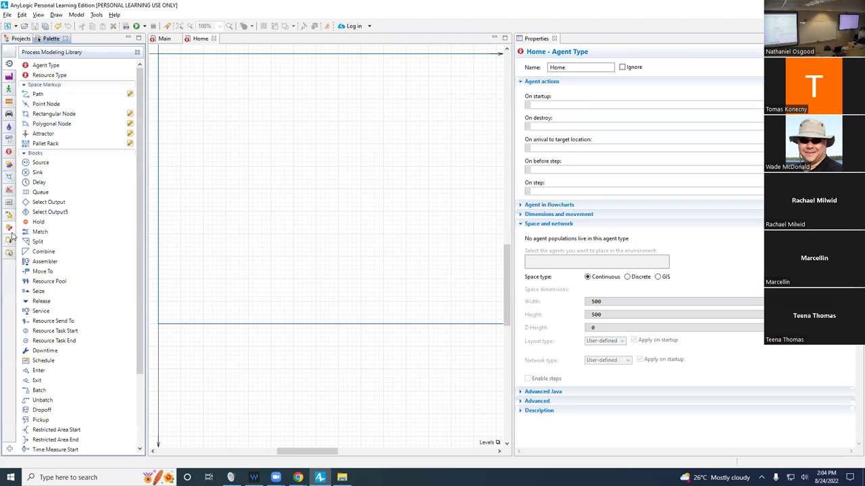
pyautogui.moveTo(13, 135)
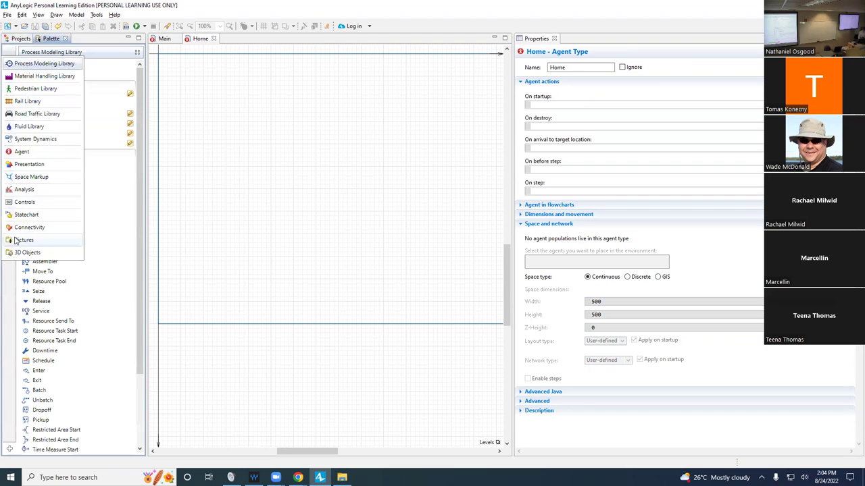
pyautogui.click(25, 240)
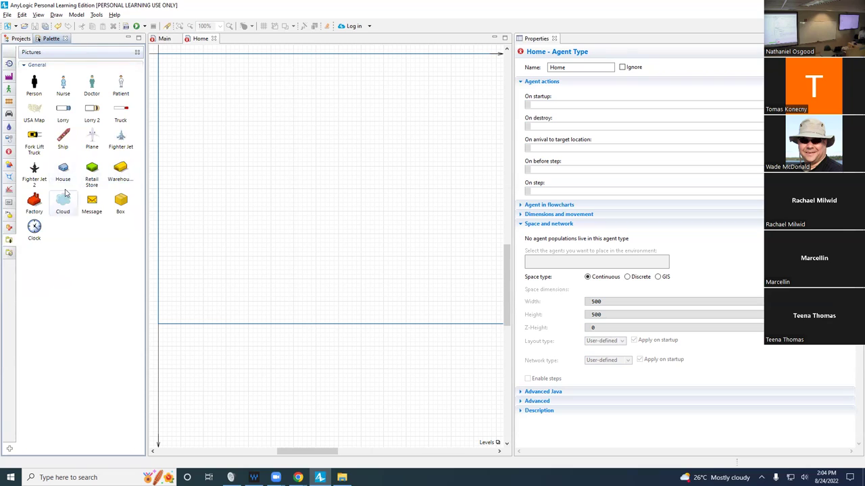
pyautogui.moveTo(63, 169); pyautogui.dragTo(161, 60)
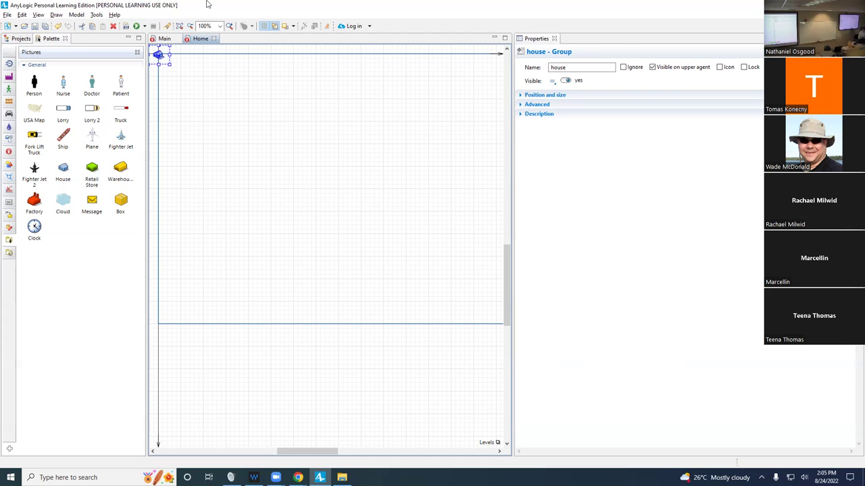
pyautogui.click(198, 88)
pyautogui.hotkey('ctrl', 's')
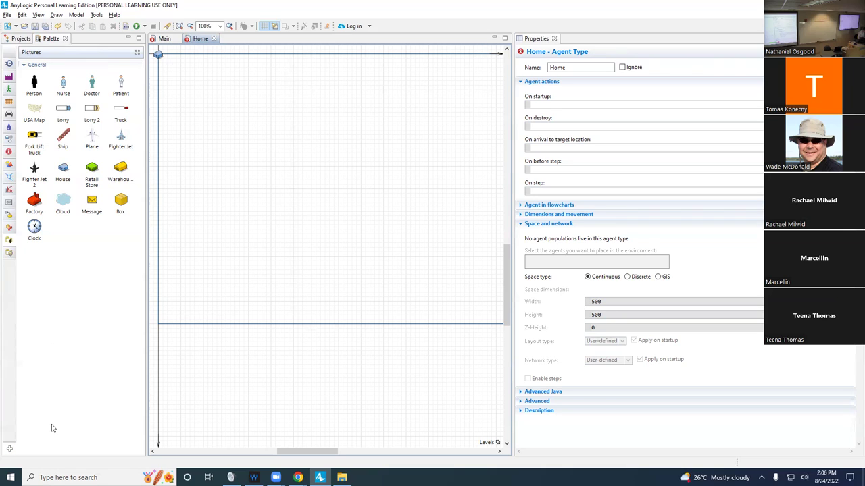
pyautogui.click(22, 65)
pyautogui.click(21, 66)
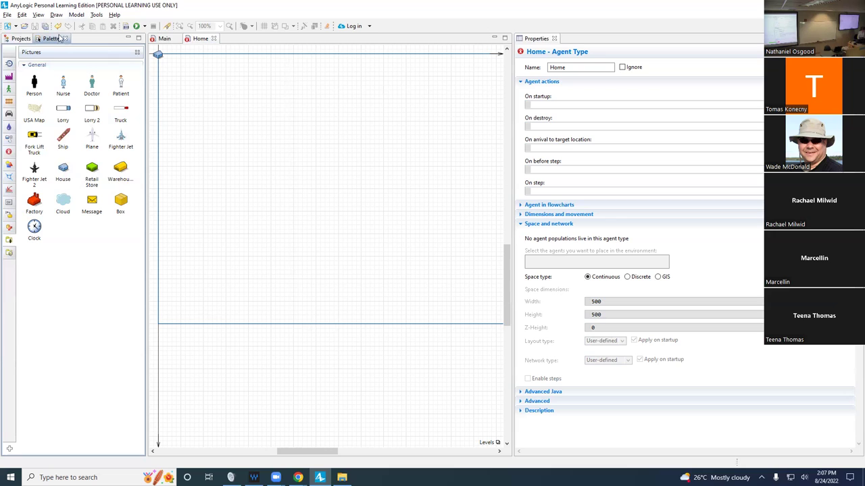
pyautogui.click(10, 40)
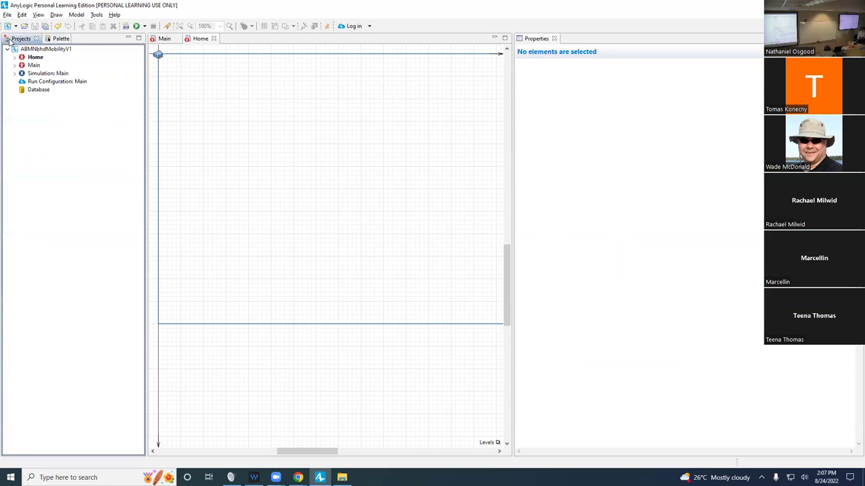
pyautogui.rightClick(38, 50)
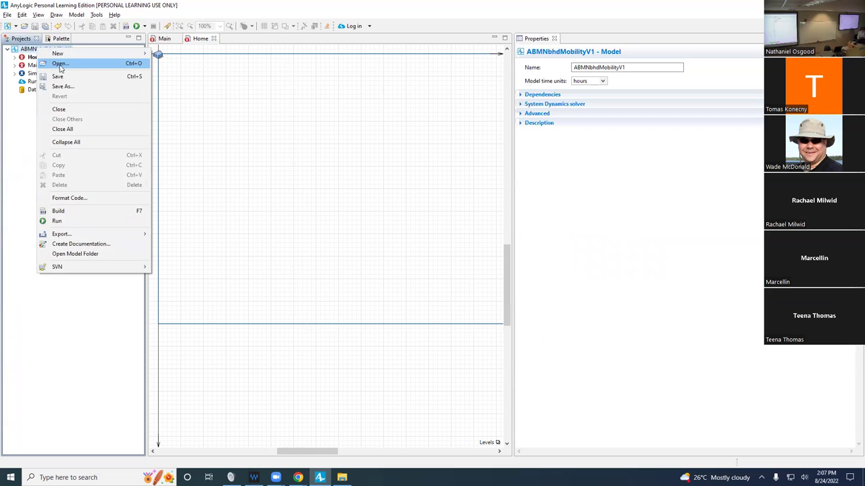
pyautogui.moveTo(59, 53)
pyautogui.click(171, 54)
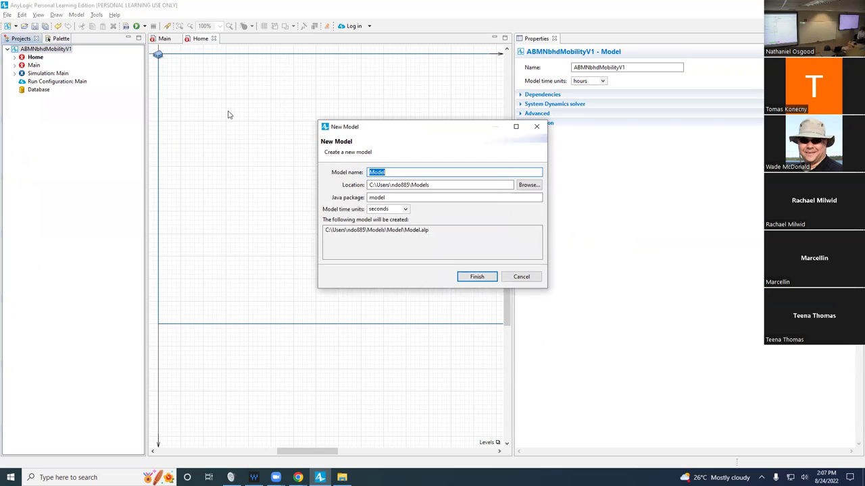
pyautogui.write('W')
pyautogui.press('BackSpace')
pyautogui.press('Escape')
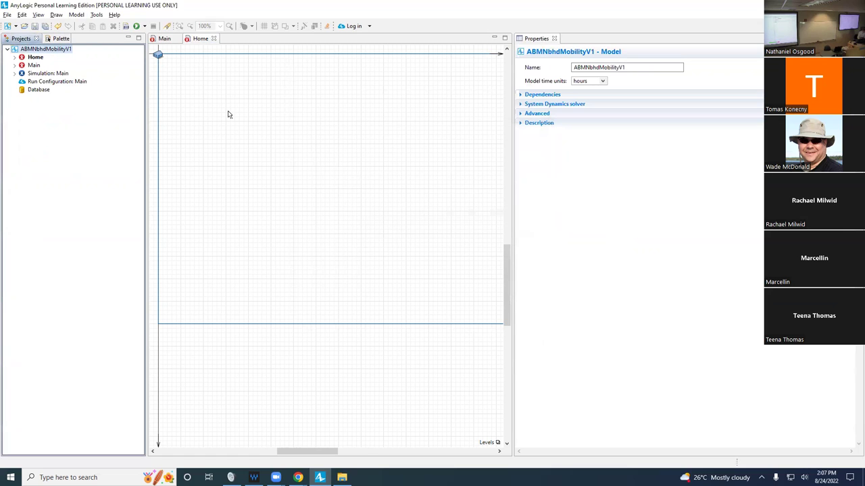
# Step: Add an agent type named Workplace, created from scratch, and place the Factory picture at its canvas origin
pyautogui.rightClick(49, 49)
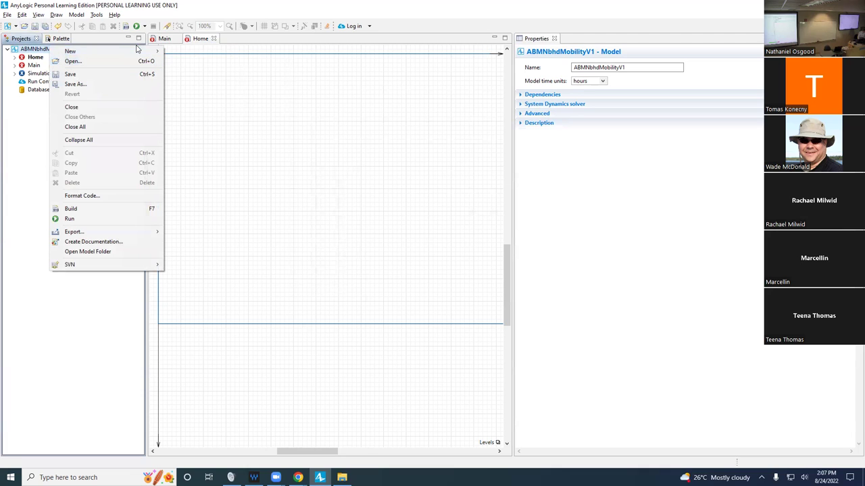
pyautogui.moveTo(153, 52)
pyautogui.click(181, 63)
pyautogui.write('Workplace')
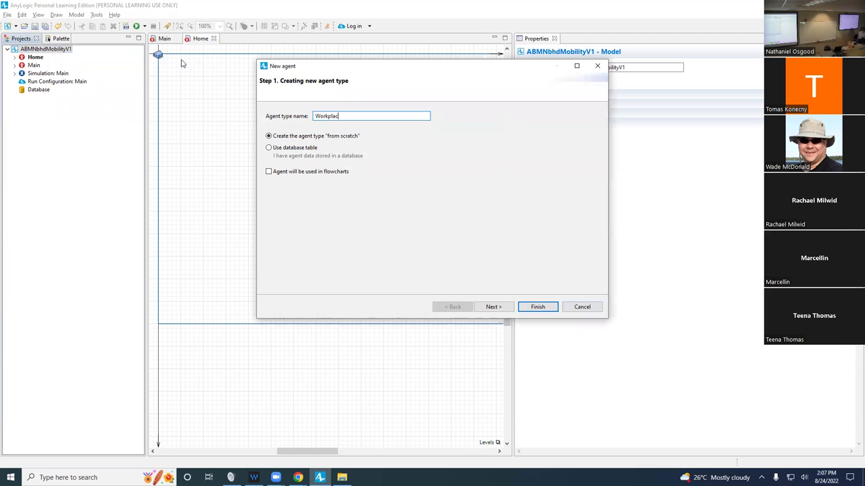
pyautogui.click(538, 307)
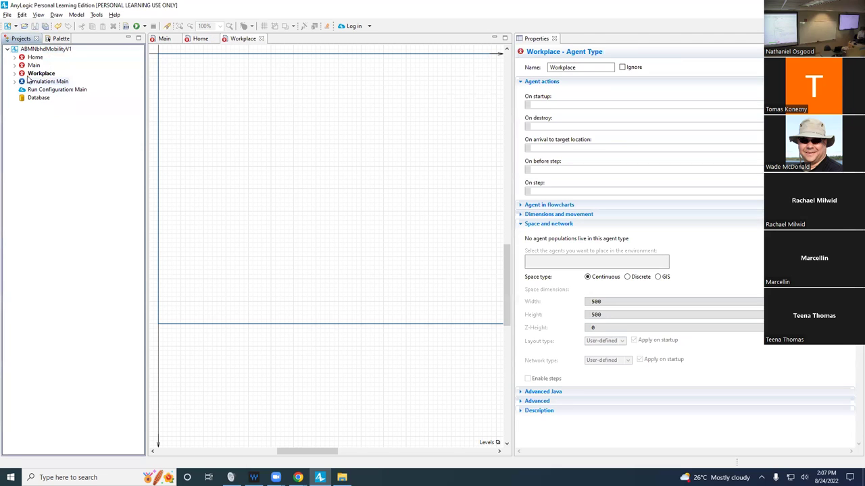
pyautogui.click(58, 38)
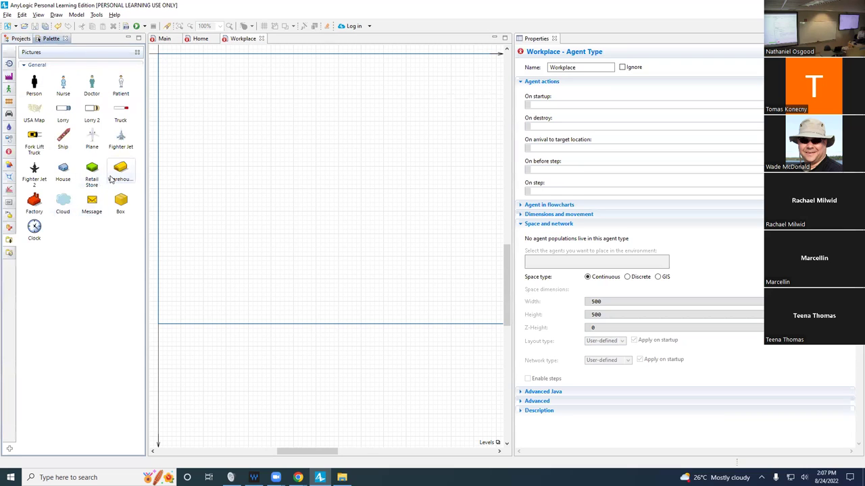
pyautogui.moveTo(34, 203); pyautogui.dragTo(159, 56)
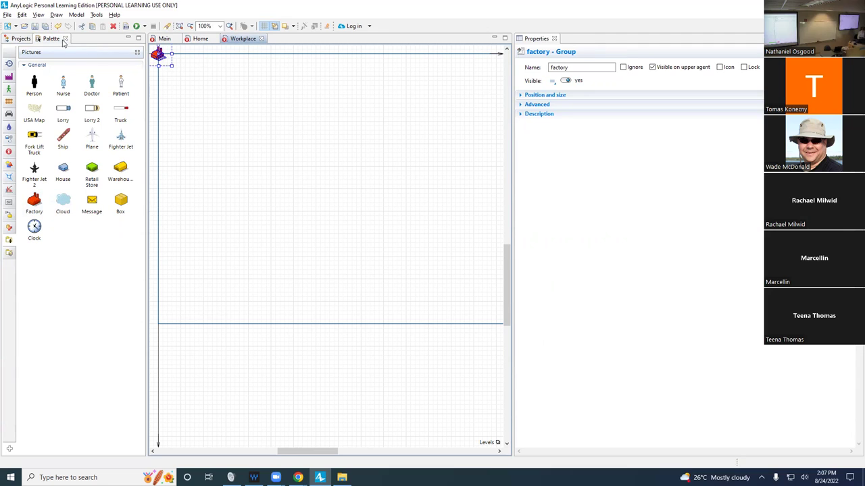
# Step: Add a new agent type named School, created from scratch, to the model
pyautogui.click(8, 14)
pyautogui.moveTo(33, 45)
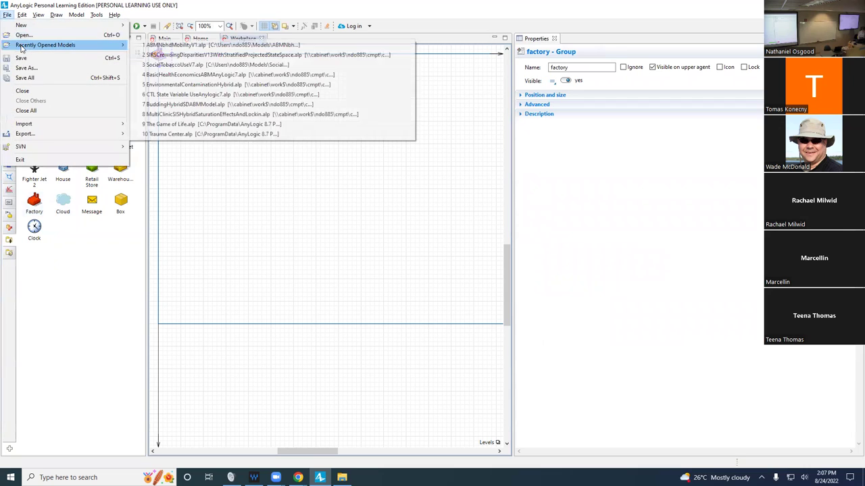
pyautogui.moveTo(67, 25)
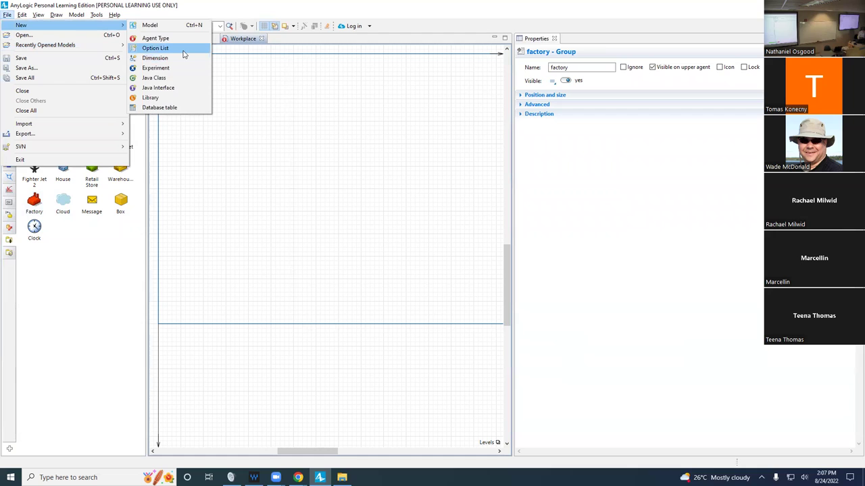
pyautogui.click(181, 39)
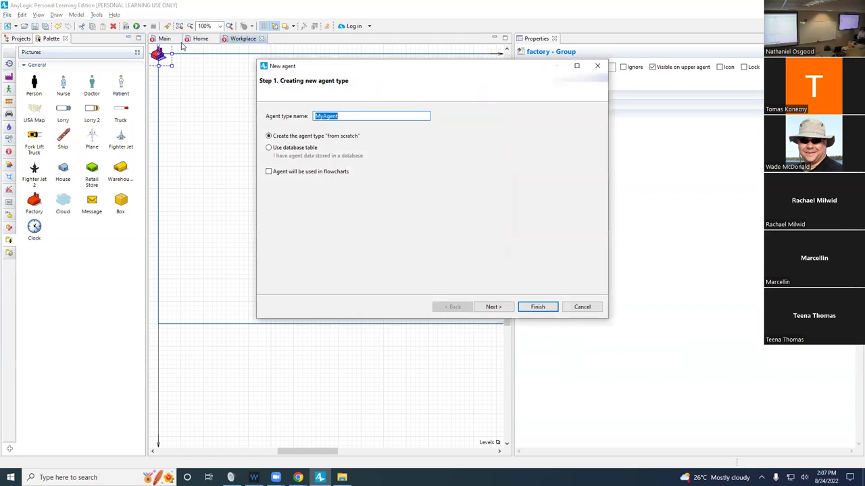
pyautogui.write('Schoo')
pyautogui.press('Return')
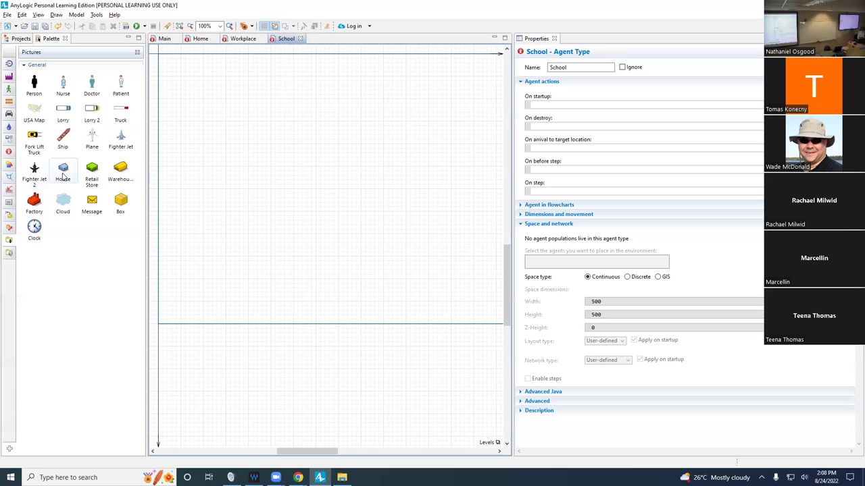
# Step: Place the Warehouse picture at the origin of the School agent's canvas
pyautogui.click(124, 175)
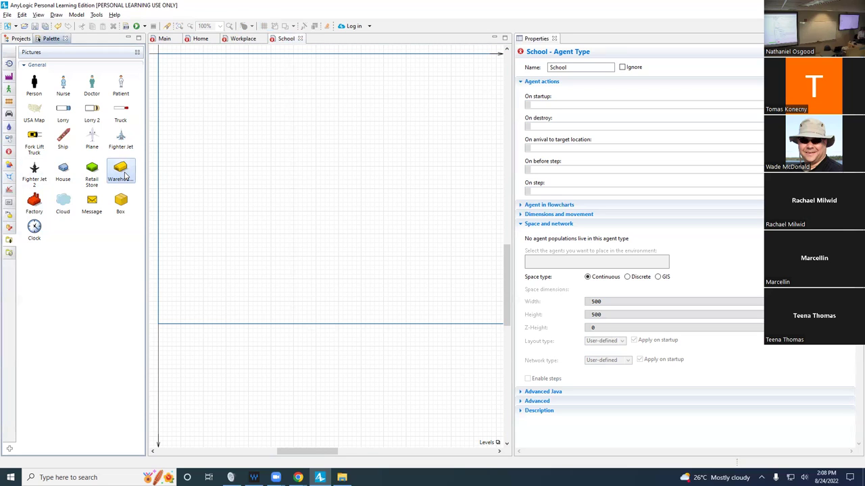
pyautogui.moveTo(124, 175); pyautogui.dragTo(158, 56)
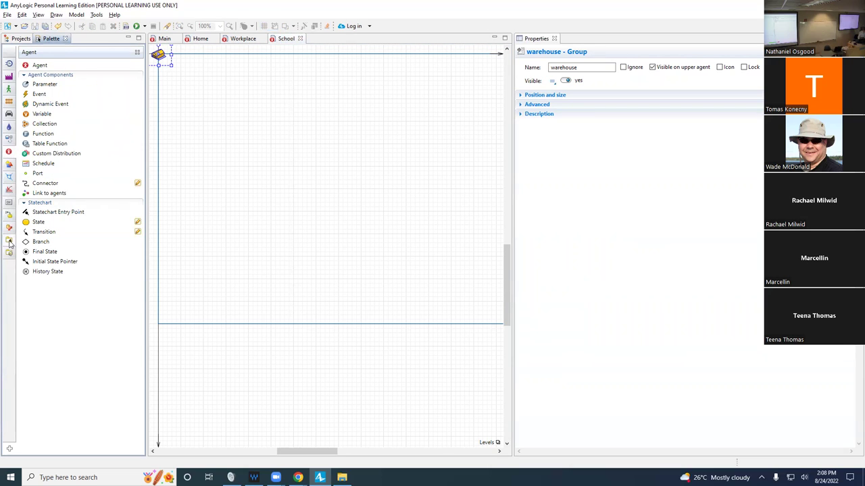
pyautogui.click(9, 243)
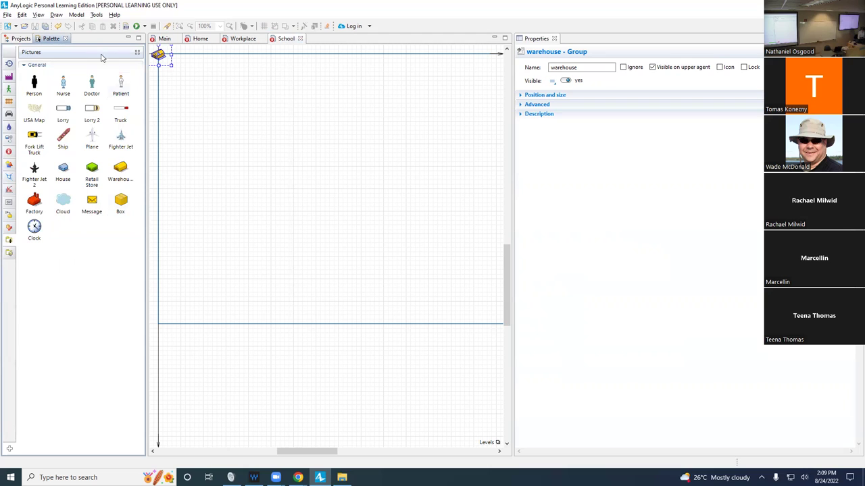
# Step: Add an agent type named Person, created from scratch, to the model
pyautogui.click(20, 39)
pyautogui.click(8, 15)
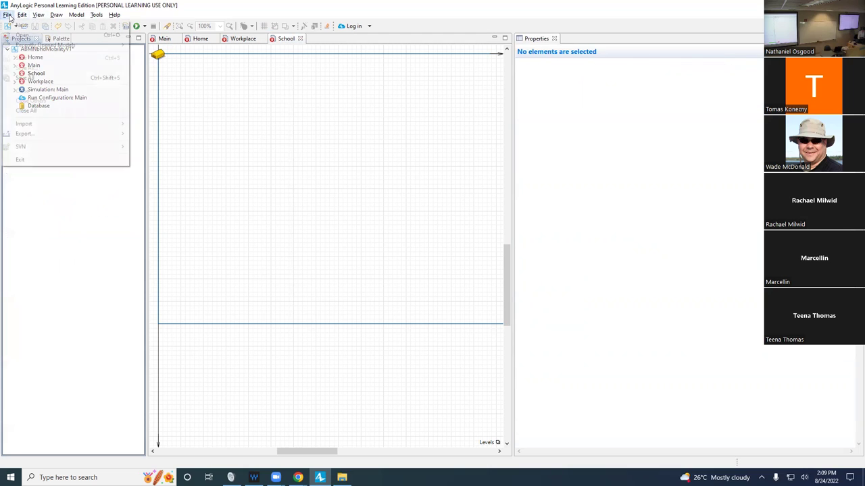
pyautogui.moveTo(68, 25)
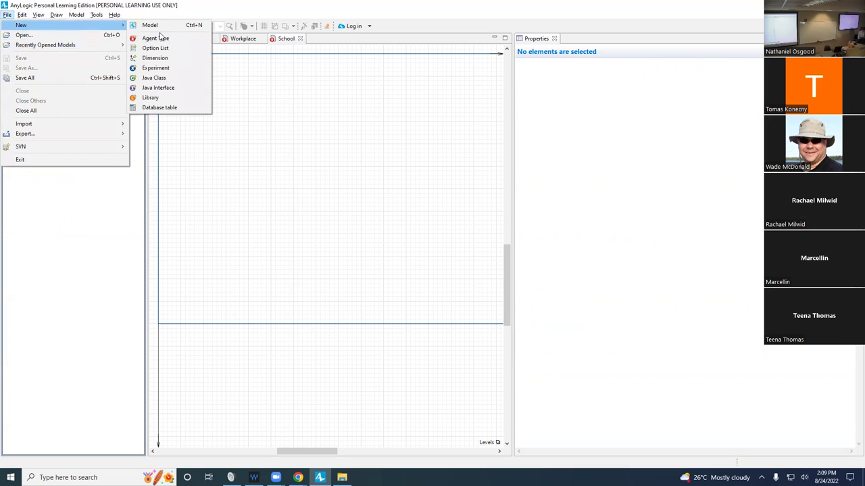
pyautogui.click(160, 39)
pyautogui.write('Person')
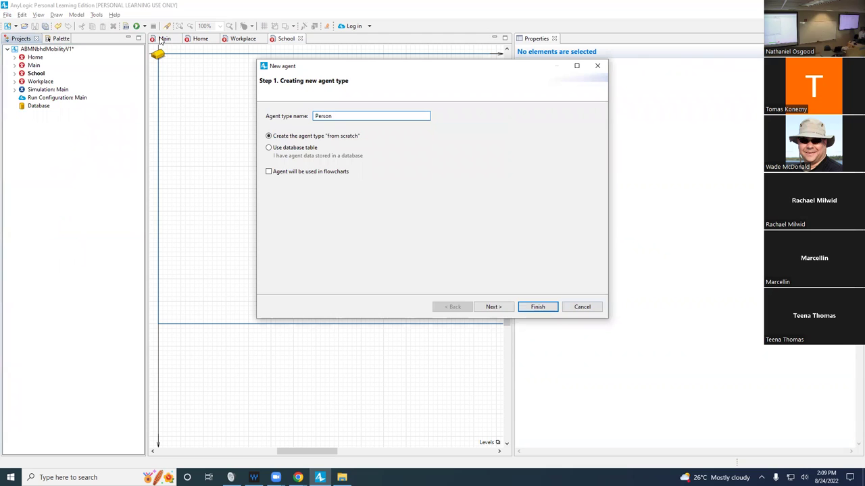
pyautogui.press('Return')
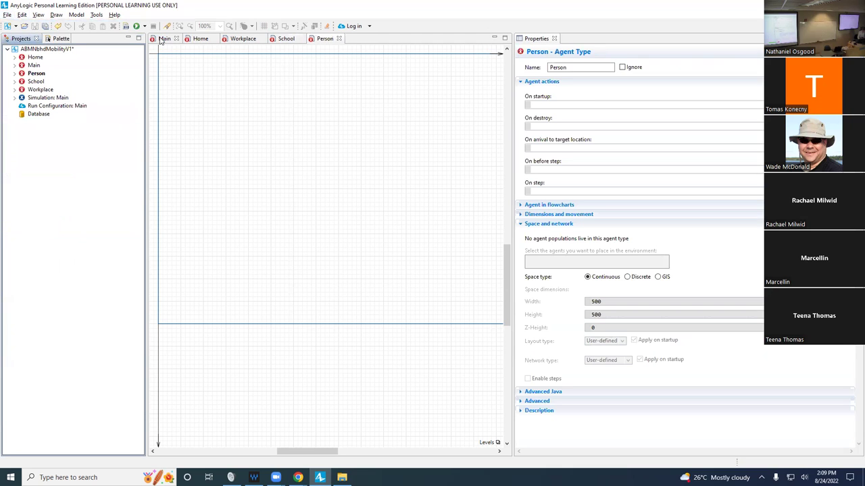
# Step: Place the Person picture at the origin of the Person agent's canvas
pyautogui.rightClick(60, 39)
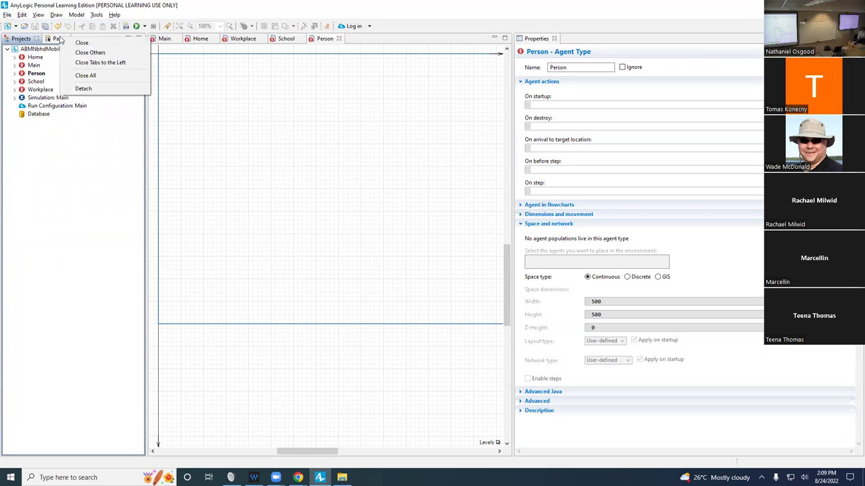
pyautogui.click(45, 41)
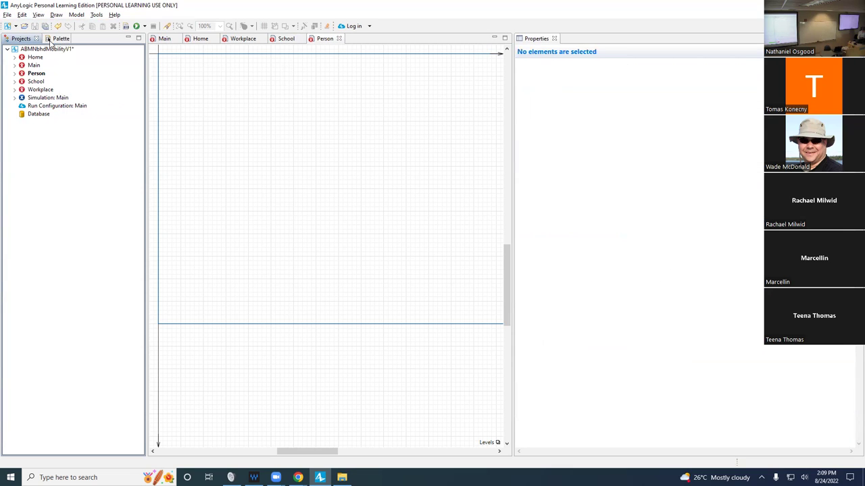
pyautogui.click(50, 39)
pyautogui.click(41, 87)
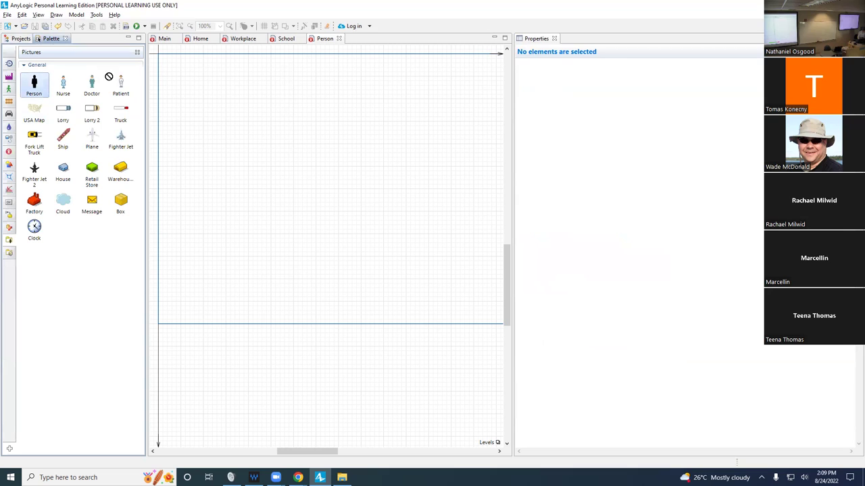
pyautogui.click(158, 56)
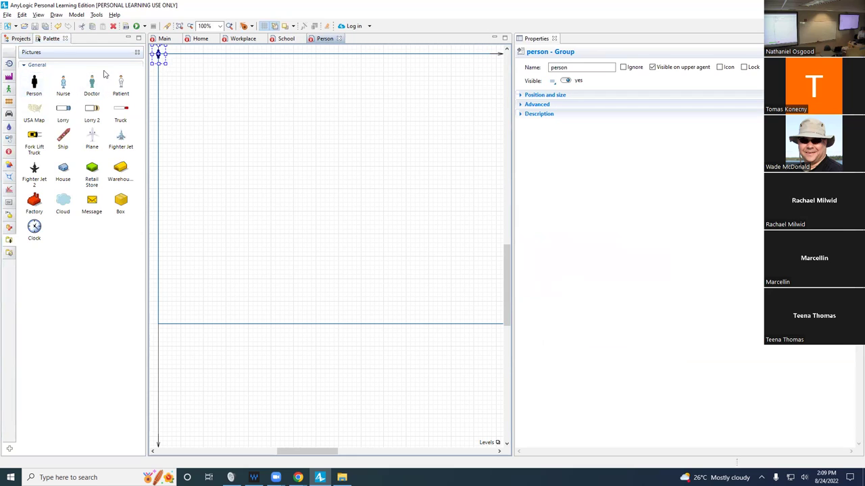
pyautogui.click(162, 85)
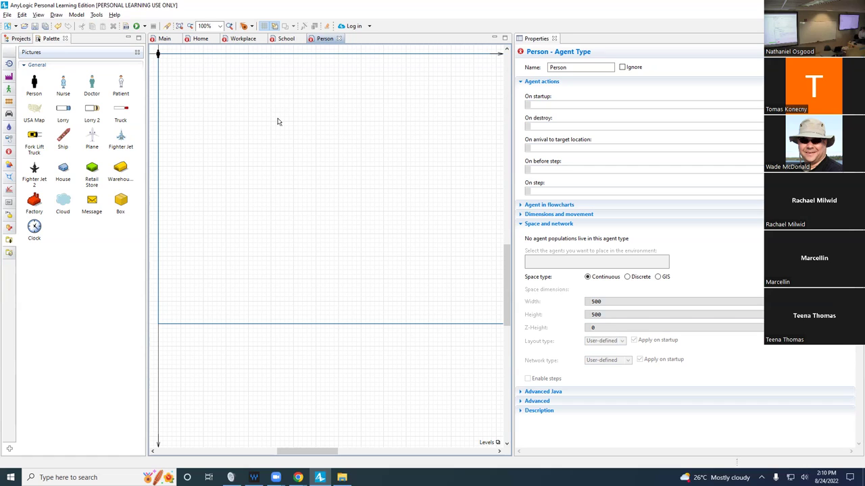
pyautogui.click(21, 39)
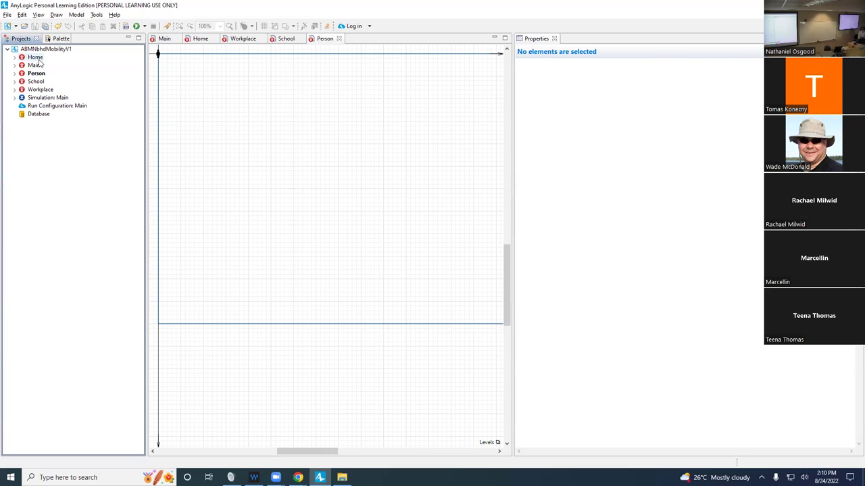
pyautogui.click(36, 58)
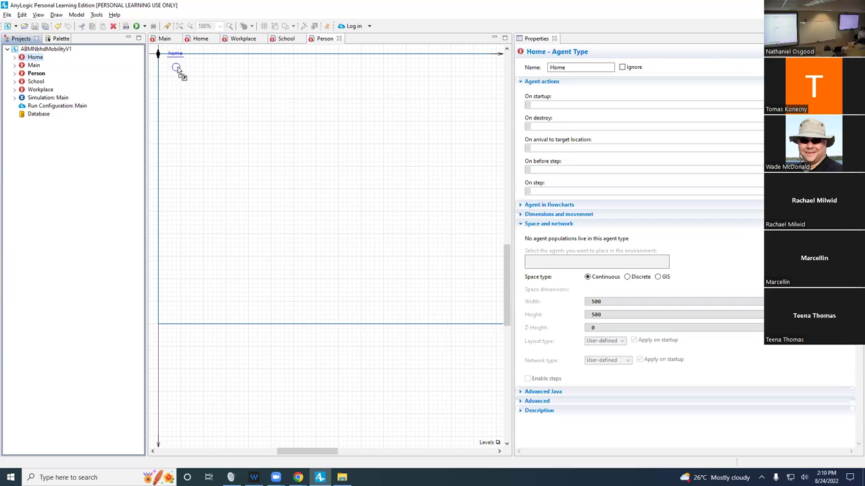
pyautogui.moveTo(63, 64); pyautogui.dragTo(191, 80)
pyautogui.moveTo(191, 79); pyautogui.dragTo(302, 32)
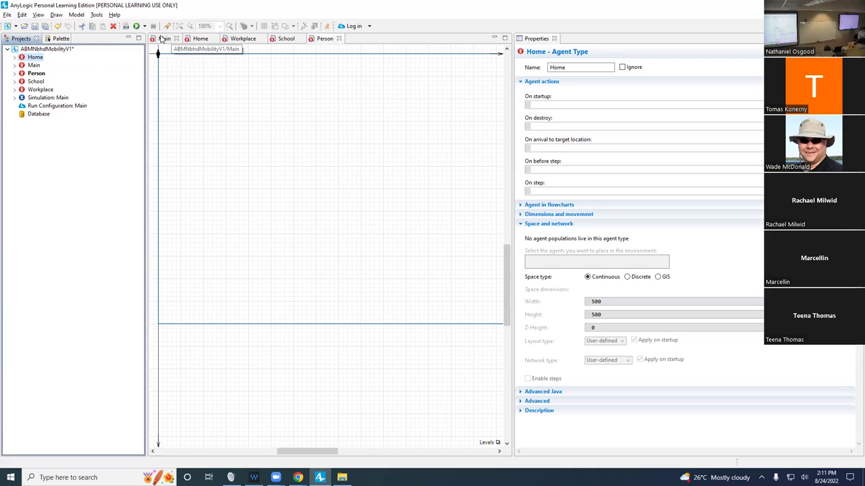
# Step: Place a Home agent on the Main canvas just below the horizontal axis and name it homes
pyautogui.click(165, 39)
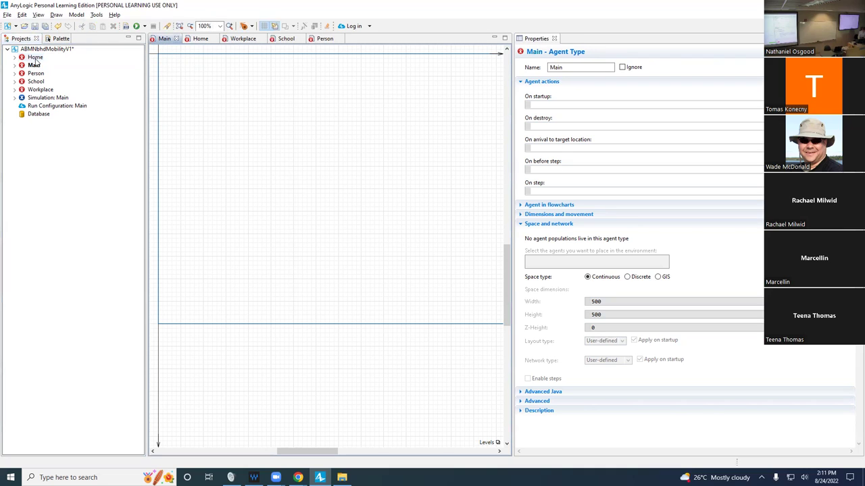
pyautogui.moveTo(35, 58); pyautogui.dragTo(186, 82)
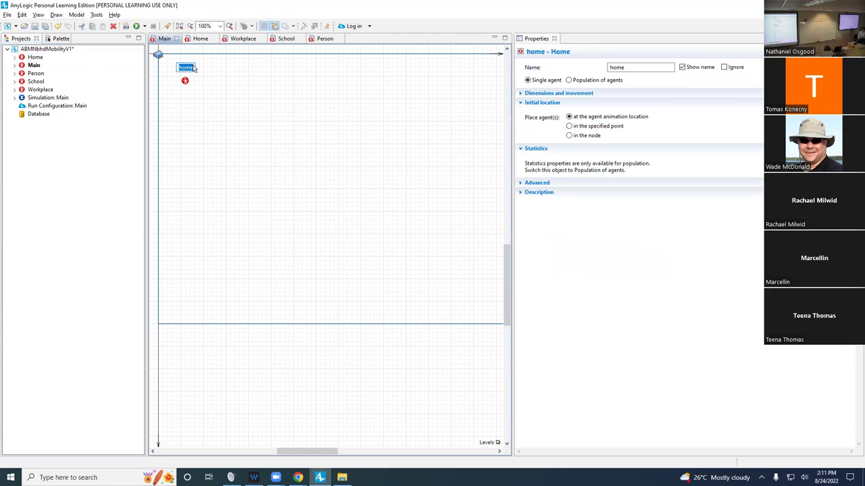
pyautogui.write('homes')
pyautogui.press('Return')
pyautogui.press('Return')
# Step: Turn homes into a population of agents with an initial number of 50
pyautogui.click(592, 81)
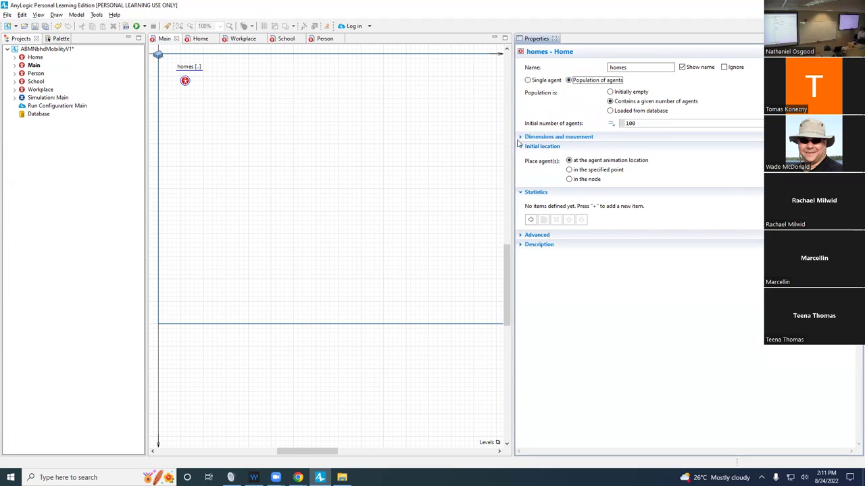
pyautogui.moveTo(639, 129); pyautogui.dragTo(543, 125)
pyautogui.write('50')
pyautogui.click(232, 79)
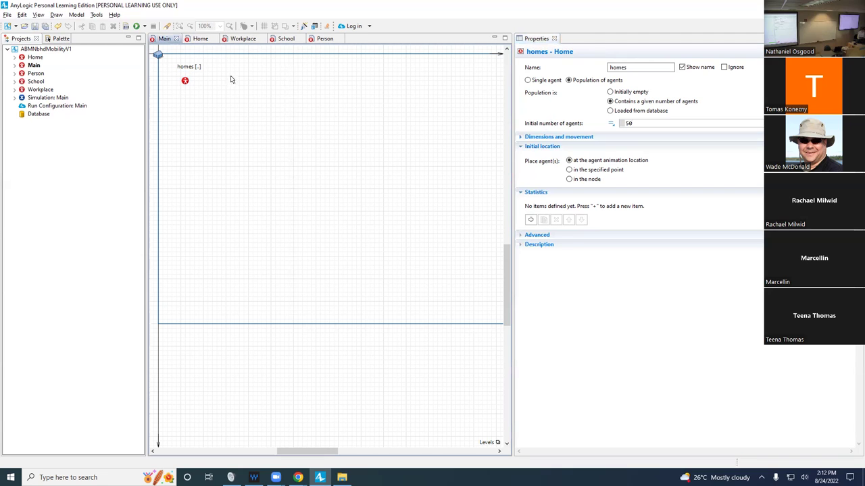
# Step: Add a parameter named populationSize to the Main canvas, just above the homes label
pyautogui.click(219, 27)
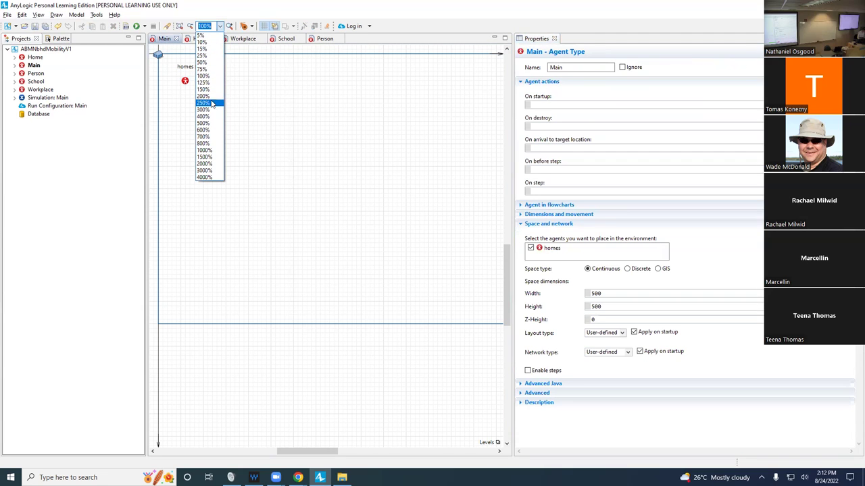
pyautogui.click(209, 100)
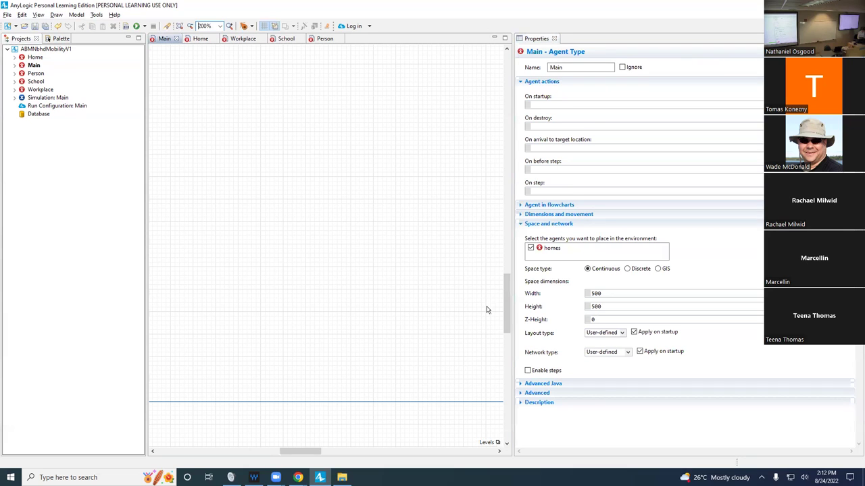
pyautogui.moveTo(504, 310); pyautogui.dragTo(500, 257)
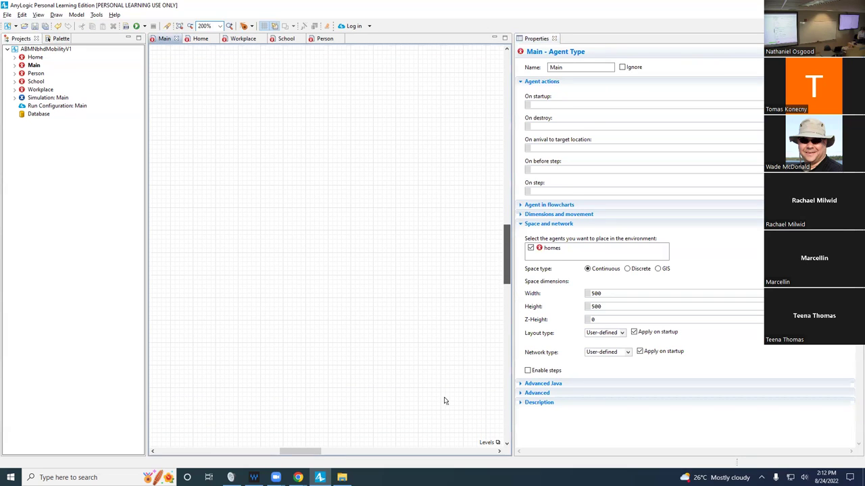
pyautogui.moveTo(301, 451); pyautogui.dragTo(246, 450)
pyautogui.scroll(3, 416, 336)
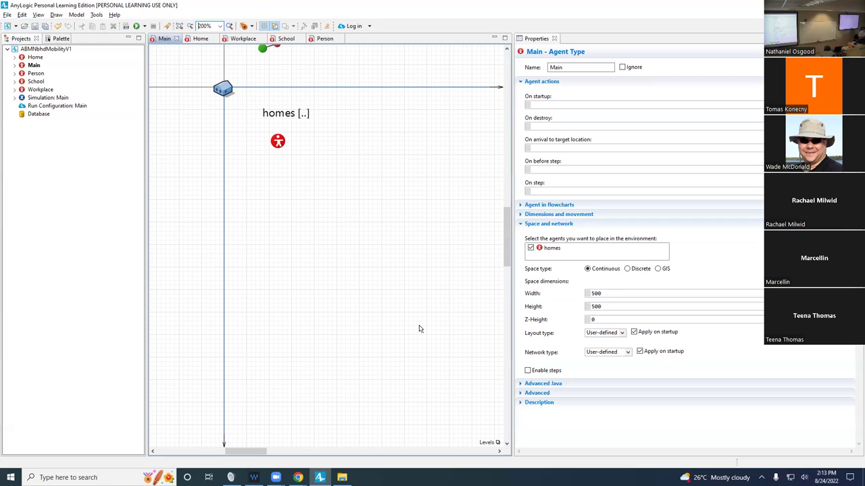
pyautogui.click(56, 26)
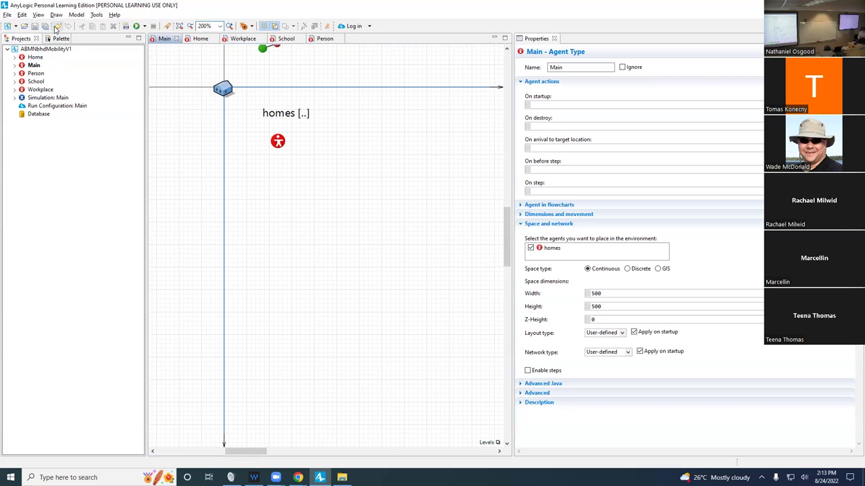
pyautogui.click(54, 38)
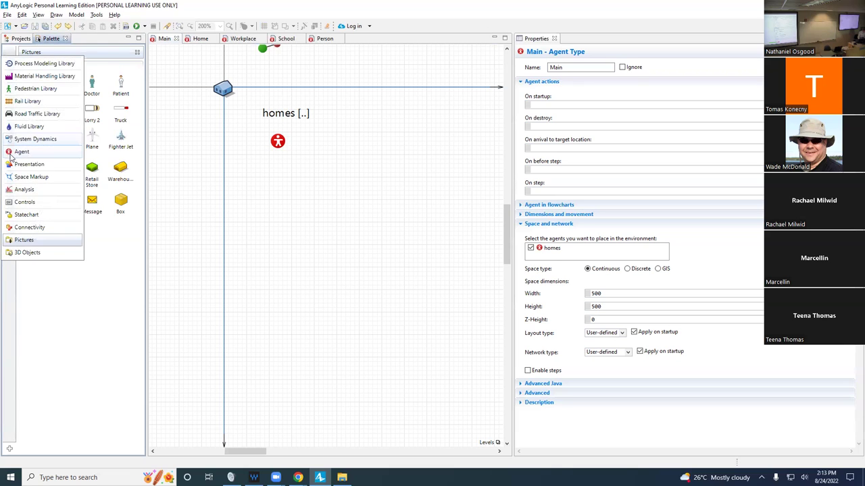
pyautogui.click(20, 152)
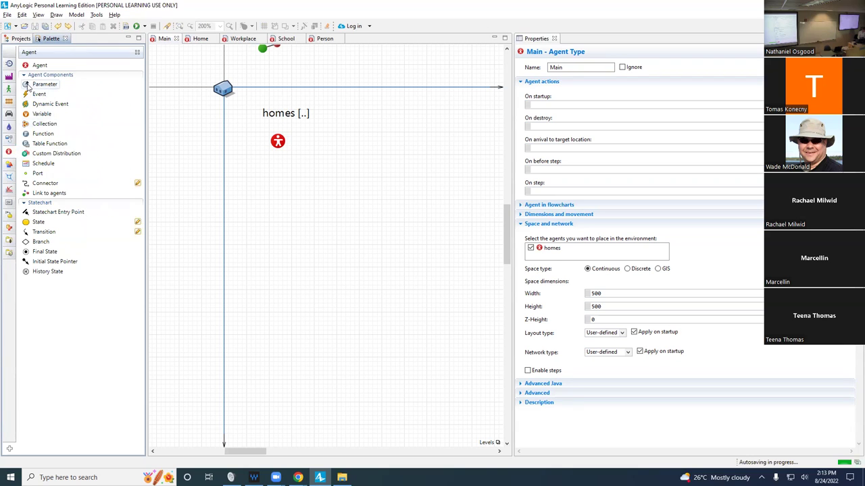
pyautogui.moveTo(27, 86); pyautogui.dragTo(273, 100)
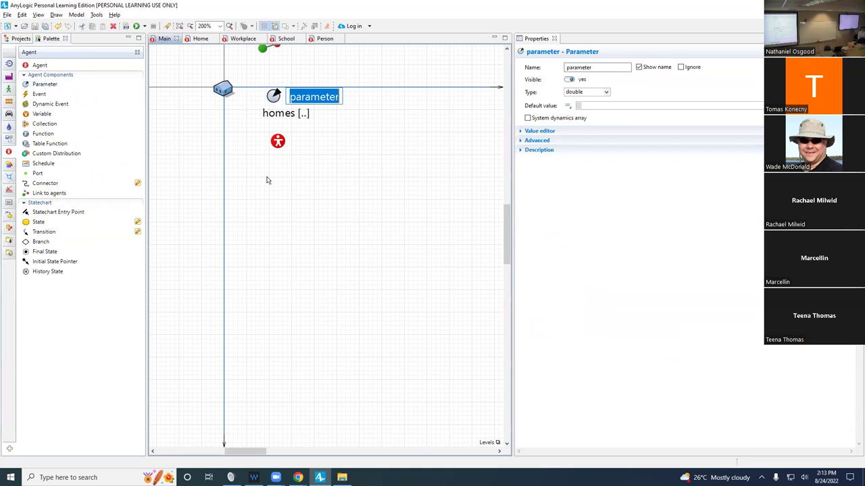
pyautogui.write('populationSize')
pyautogui.press('Return')
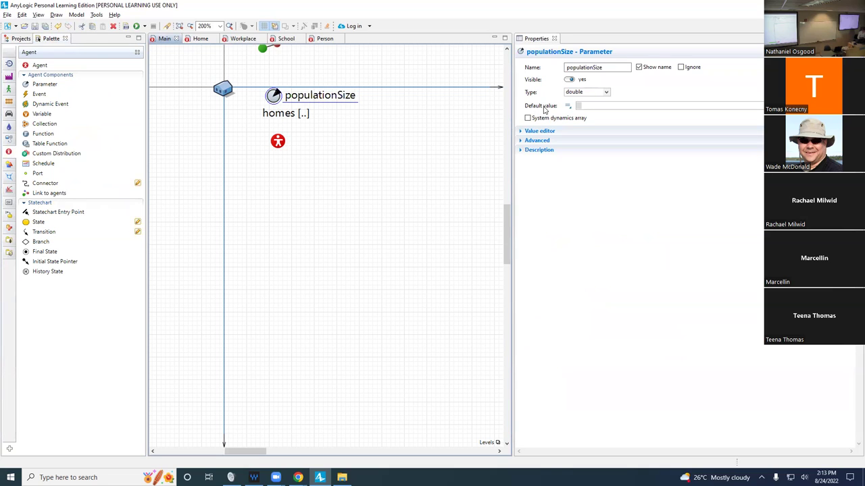
# Step: Set the populationSize parameter's type to int and its default value to 250
pyautogui.click(608, 92)
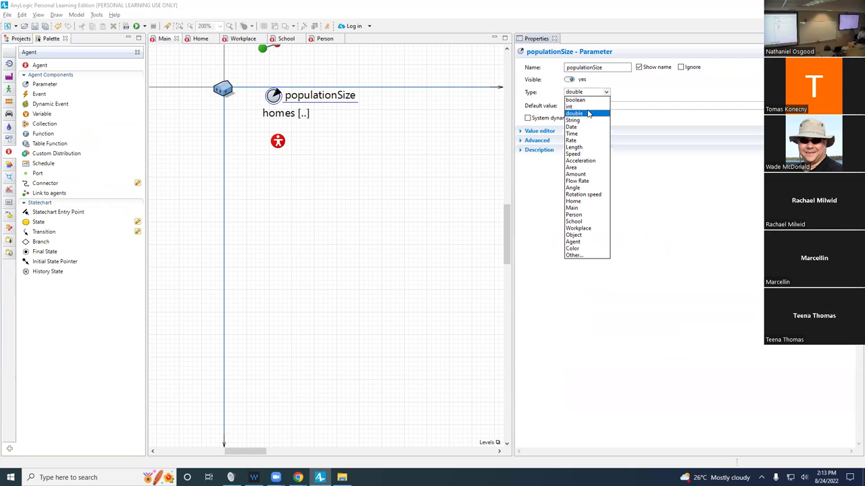
pyautogui.click(590, 106)
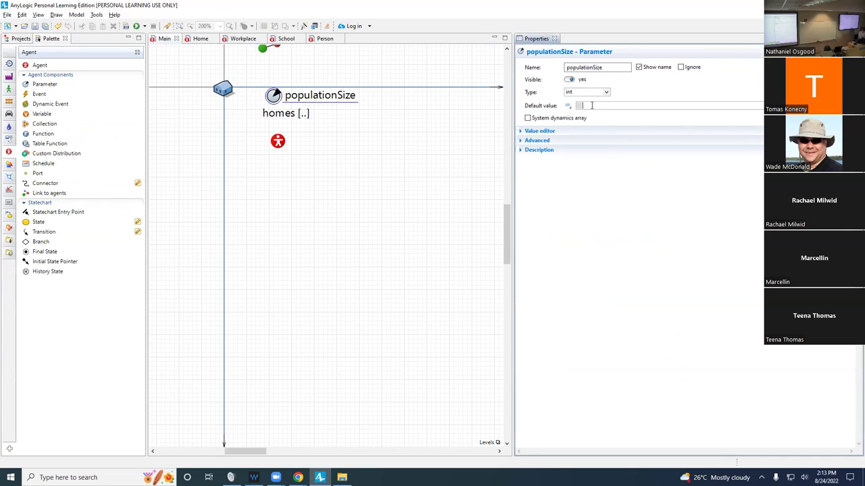
pyautogui.write('250')
# Step: Move the homes label beside its icon and set the population's initial number of agents to populationSize / 5
pyautogui.moveTo(279, 116); pyautogui.dragTo(239, 148)
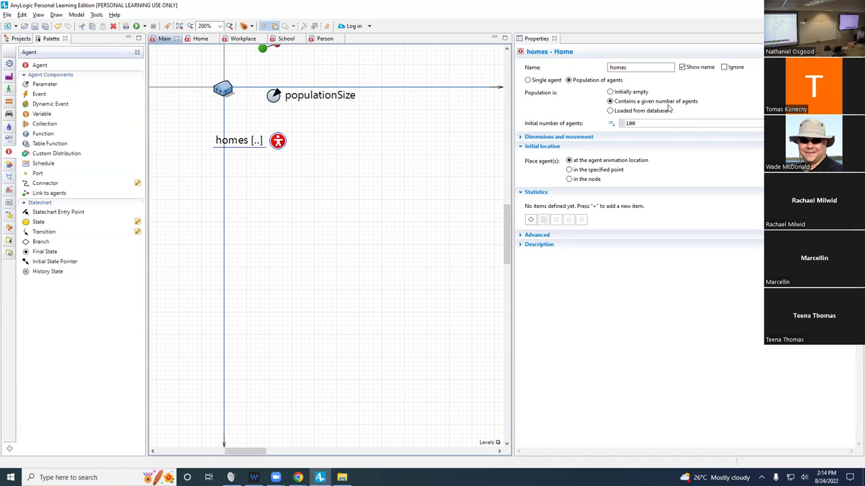
pyautogui.doubleClick(640, 125)
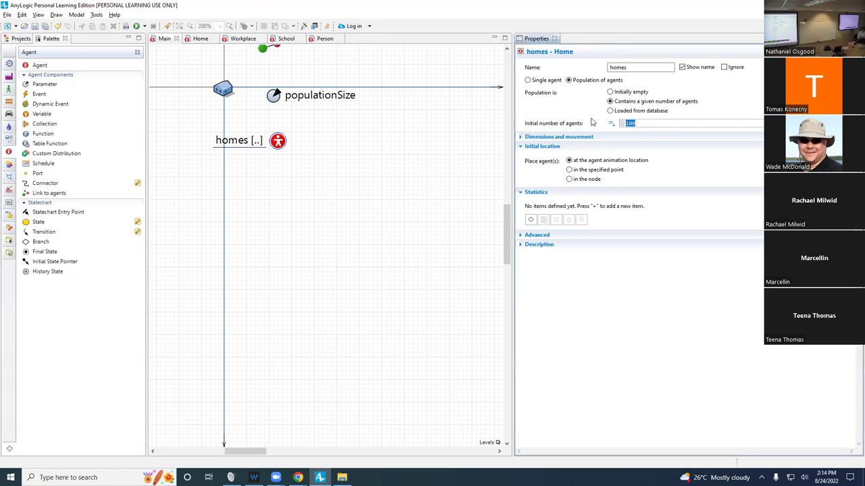
pyautogui.write('populationSize / 5')
# Step: Place a Workplace agent below homes on the Main canvas, name it workplaces and move its label beside the icon
pyautogui.click(20, 39)
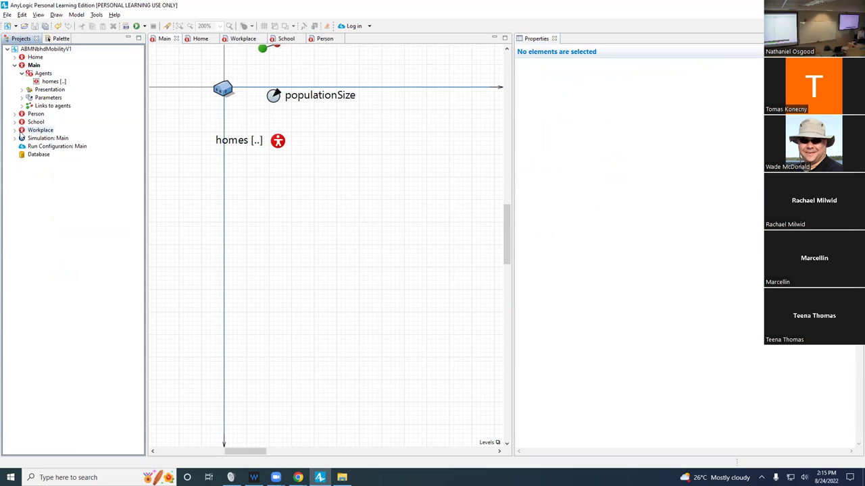
pyautogui.moveTo(21, 135); pyautogui.dragTo(275, 189)
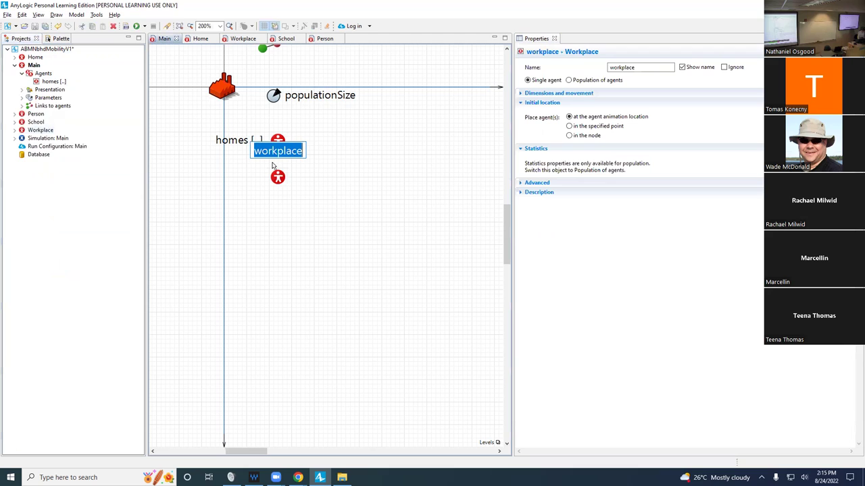
pyautogui.press('End')
pyautogui.write('s')
pyautogui.press('Return')
pyautogui.moveTo(276, 157); pyautogui.dragTo(242, 178)
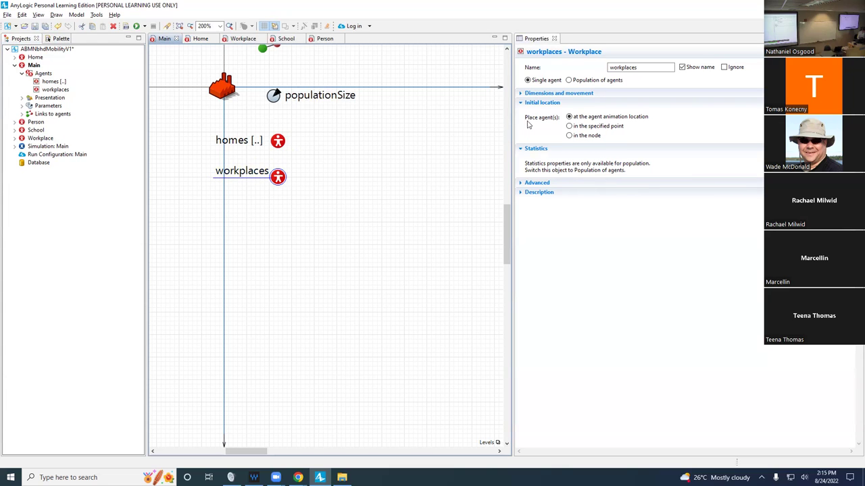
# Step: Make workplaces a population of agents with an initial number of populationSize / 10, and move its label clear of the icon
pyautogui.click(578, 79)
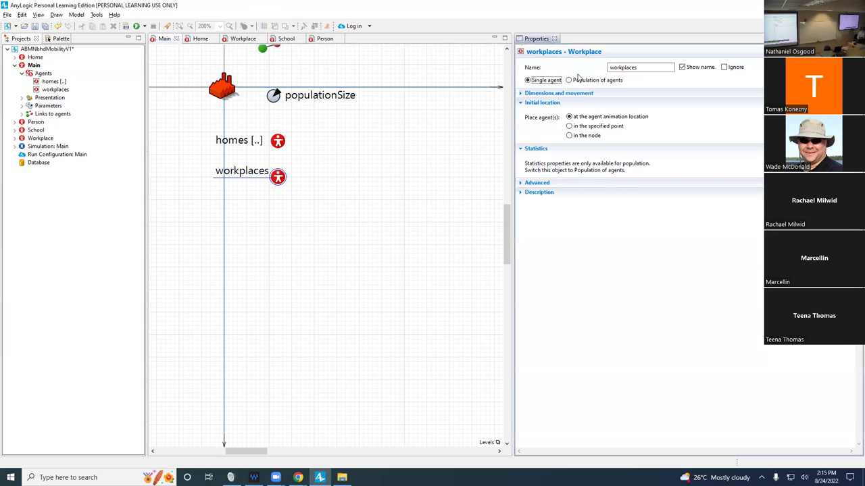
pyautogui.click(576, 80)
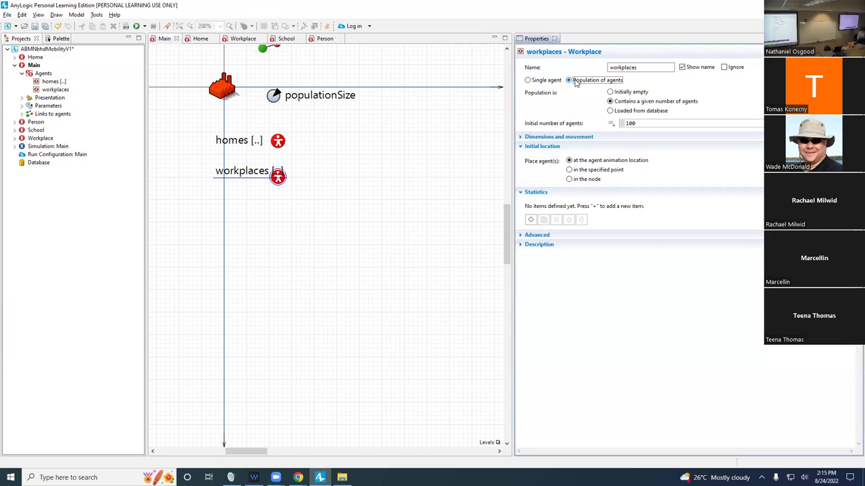
pyautogui.doubleClick(668, 125)
pyautogui.click(612, 126)
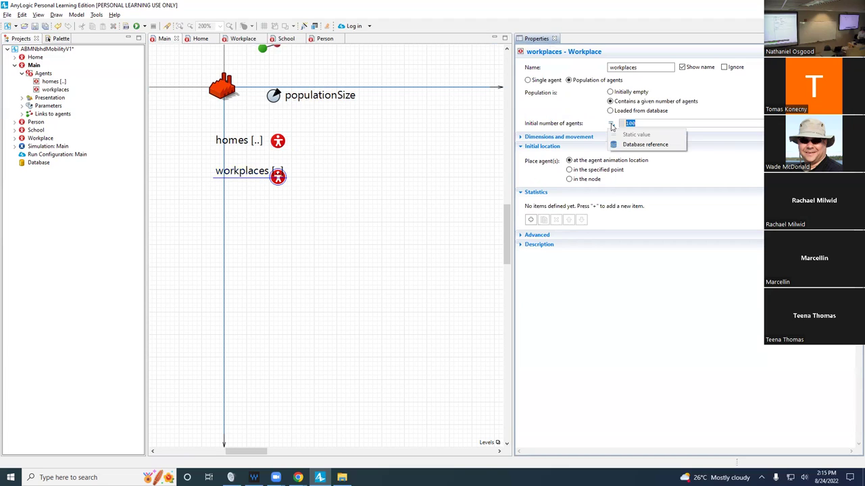
pyautogui.click(638, 123)
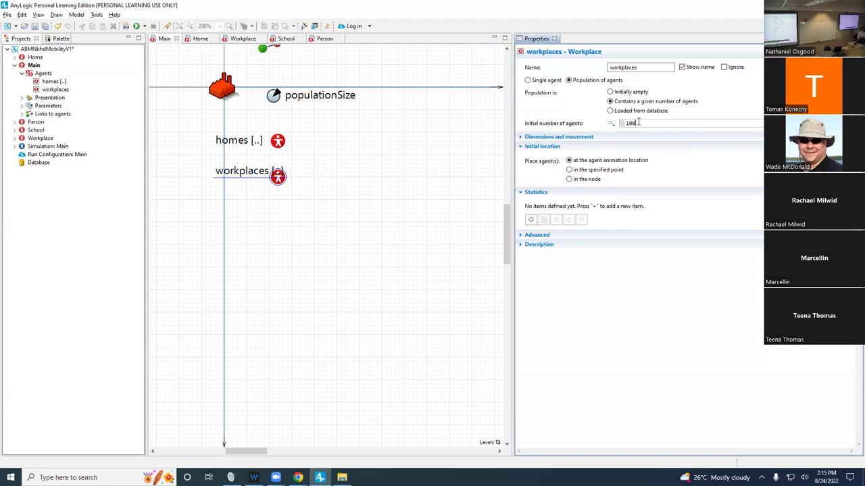
pyautogui.doubleClick(638, 122)
pyautogui.write('populationS')
pyautogui.hotkey('ctrl', 'BackSpace')
pyautogui.write('p')
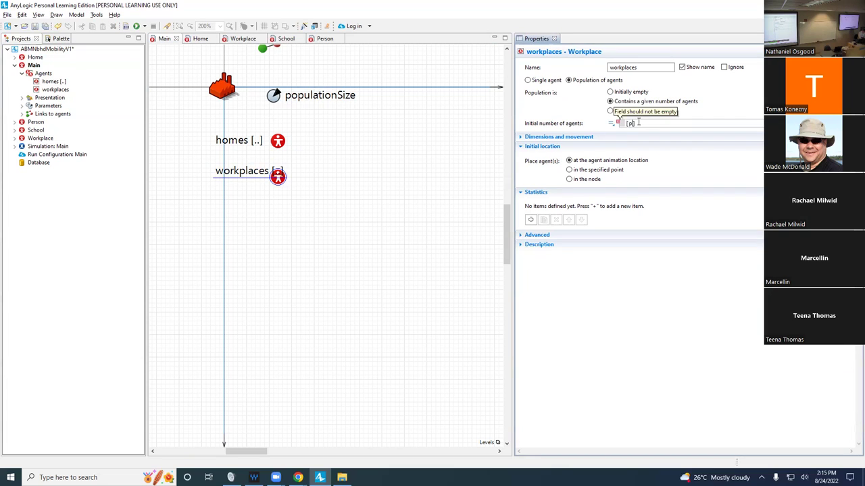
pyautogui.press('BackSpace')
pyautogui.write('population')
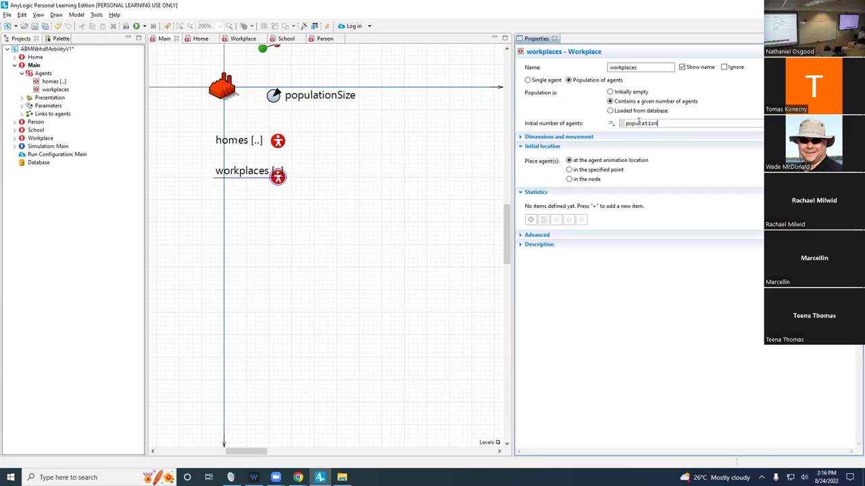
pyautogui.write('Size / 10')
pyautogui.moveTo(255, 182); pyautogui.dragTo(236, 186)
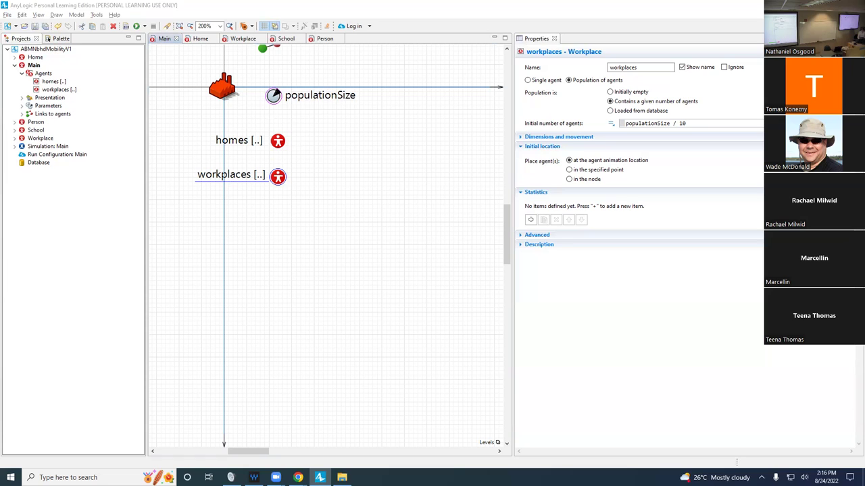
pyautogui.click(695, 124)
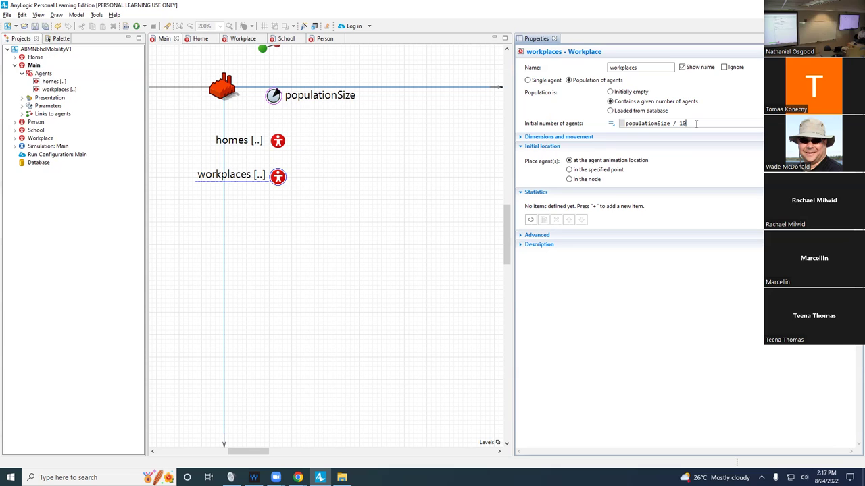
pyautogui.moveTo(696, 123); pyautogui.dragTo(601, 122)
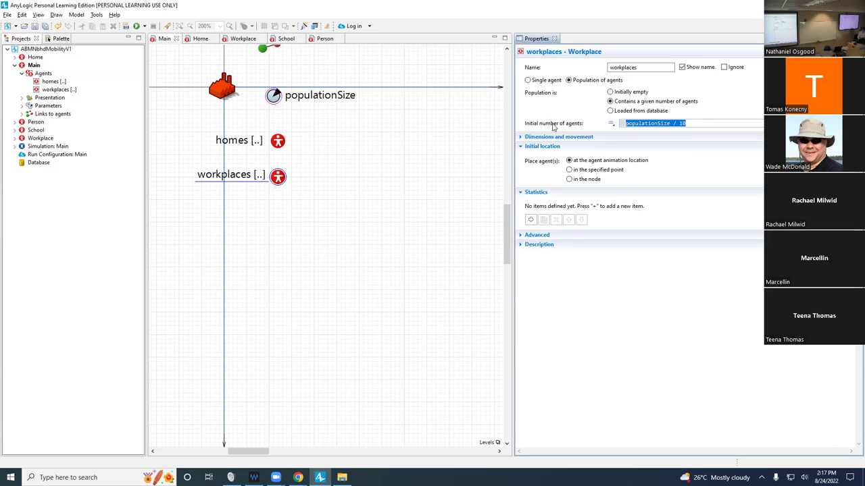
pyautogui.click(689, 124)
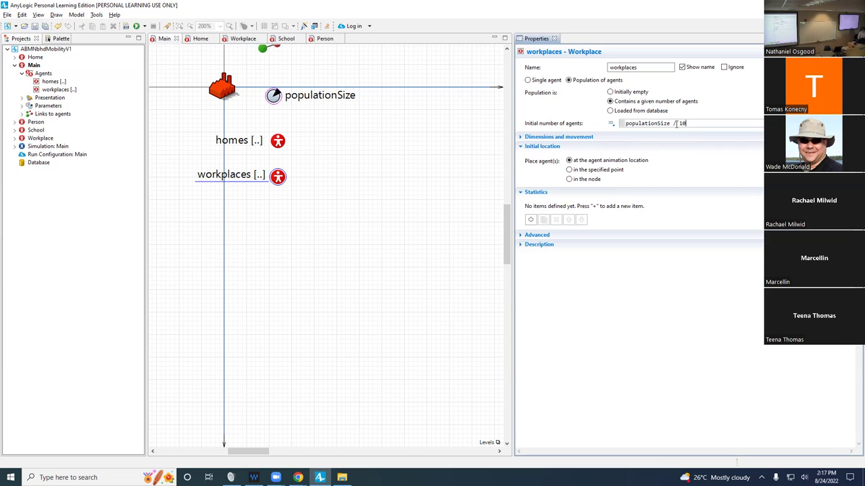
pyautogui.tripleClick(685, 124)
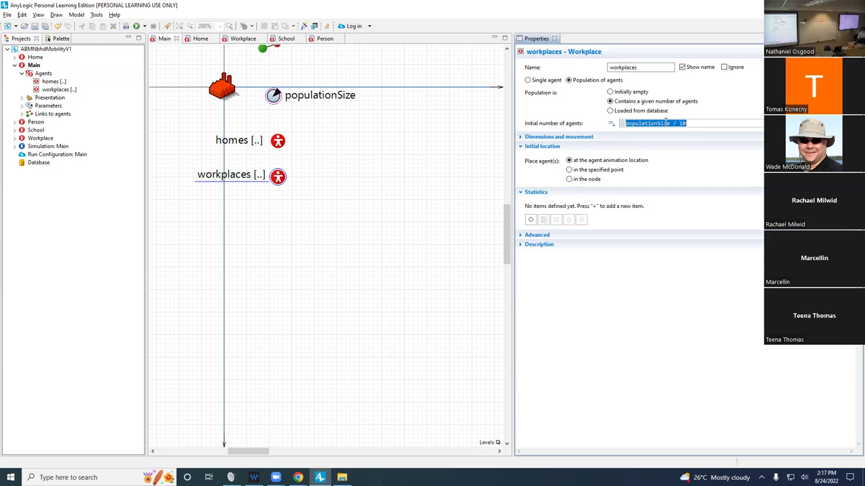
pyautogui.click(666, 123)
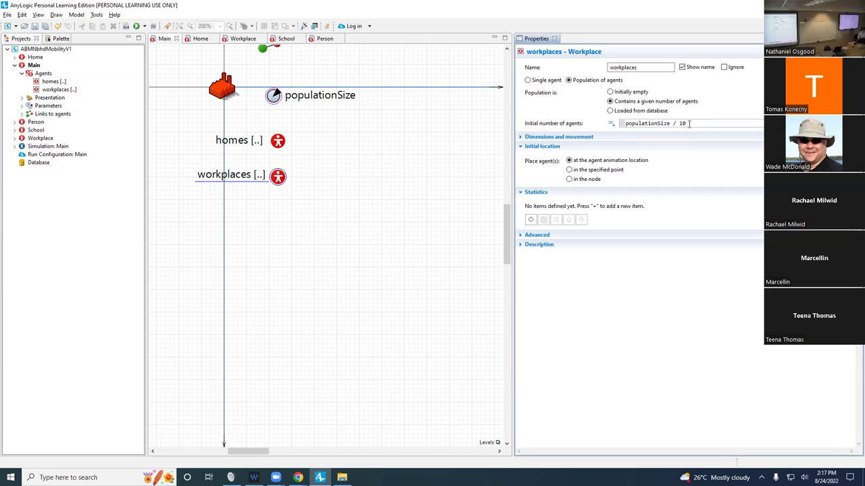
# Step: Try a decimal divisor in the workplaces' initial number of agents, restore populationSize / 10 and save the model
pyautogui.rightClick(689, 123)
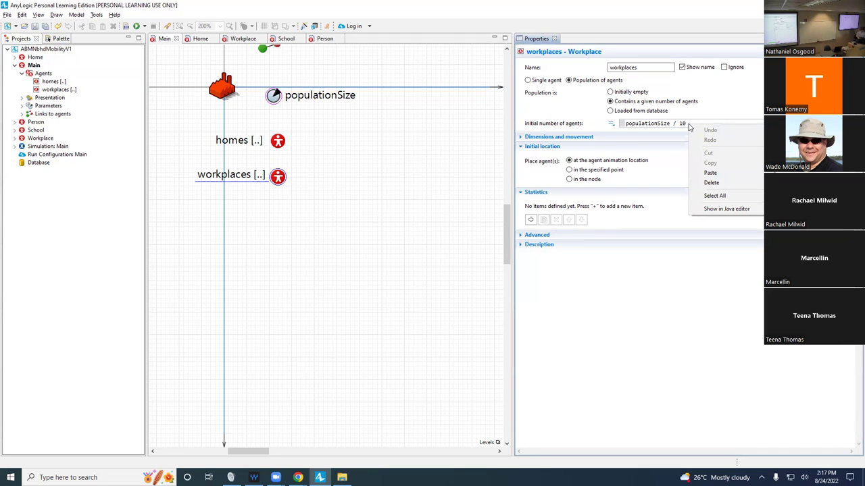
pyautogui.click(689, 124)
pyautogui.press('BackSpace')
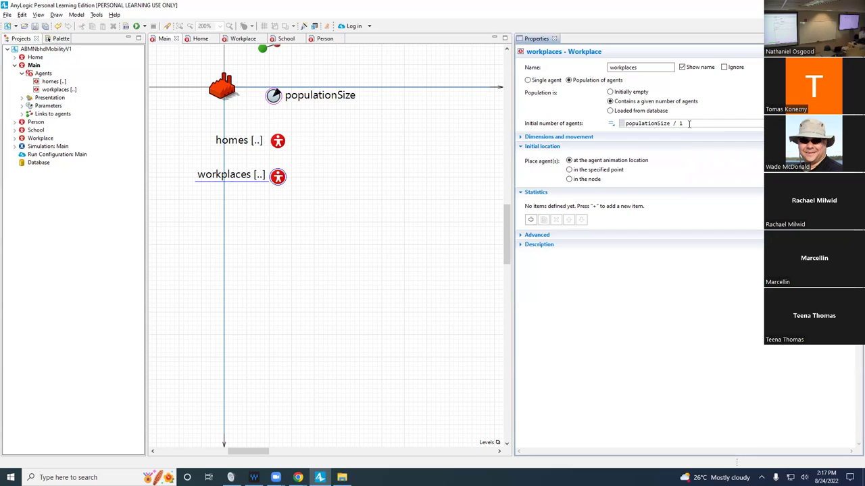
pyautogui.write('.0')
pyautogui.press('BackSpace')
pyautogui.press('BackSpace')
pyautogui.write('0')
pyautogui.hotkey('ctrl', 's')
pyautogui.write('.0')
pyautogui.press('BackSpace')
pyautogui.press('BackSpace')
pyautogui.press('BackSpace')
pyautogui.write('0')
pyautogui.hotkey('ctrl', 's')
# Step: Review the populationSize parameter's default value and the settings of the homes and workplaces populations
pyautogui.click(269, 102)
pyautogui.click(611, 107)
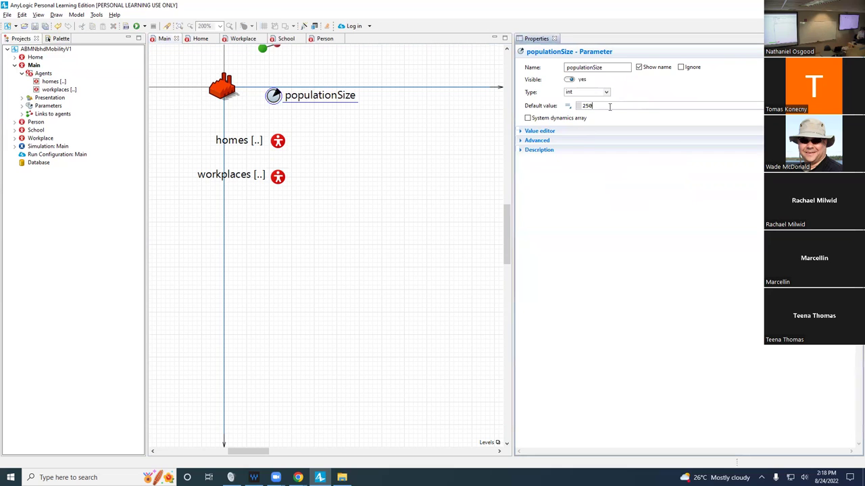
pyautogui.click(280, 140)
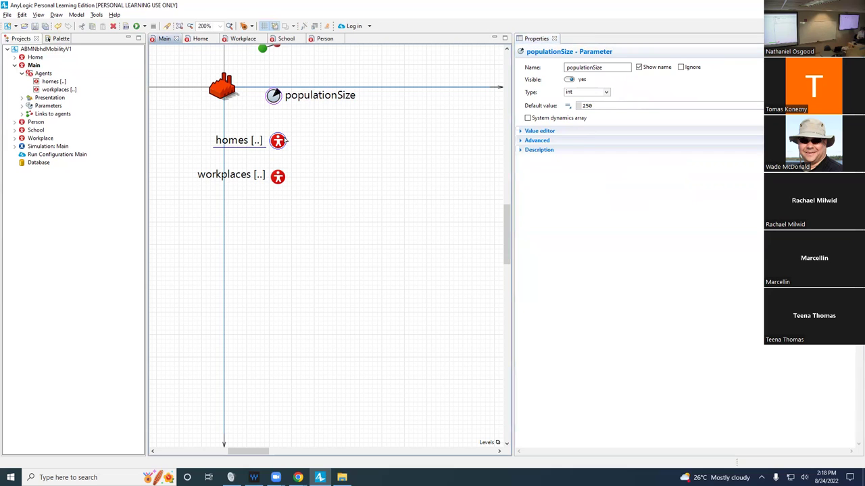
pyautogui.click(275, 176)
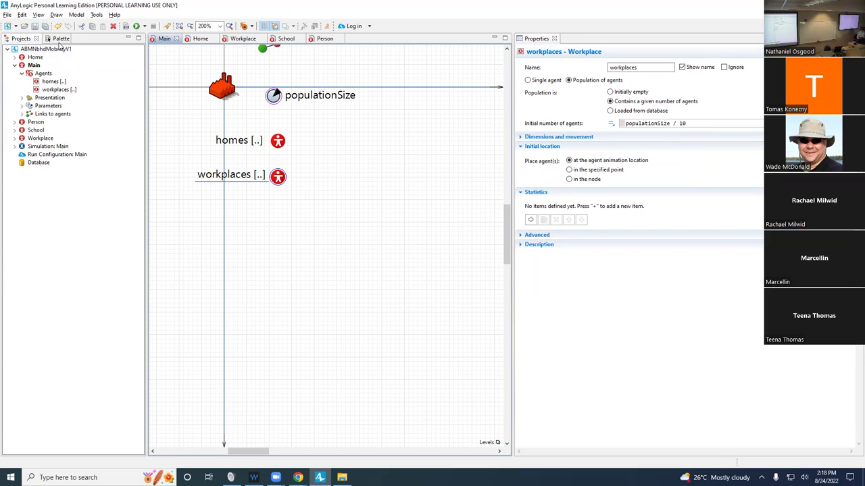
# Step: Place a School agent below workplaces on the Main canvas, name it schools and move its label beside the icon
pyautogui.click(35, 130)
pyautogui.moveTo(263, 204); pyautogui.dragTo(277, 215)
pyautogui.press('End')
pyautogui.write('s')
pyautogui.press('Return')
pyautogui.moveTo(278, 186); pyautogui.dragTo(248, 210)
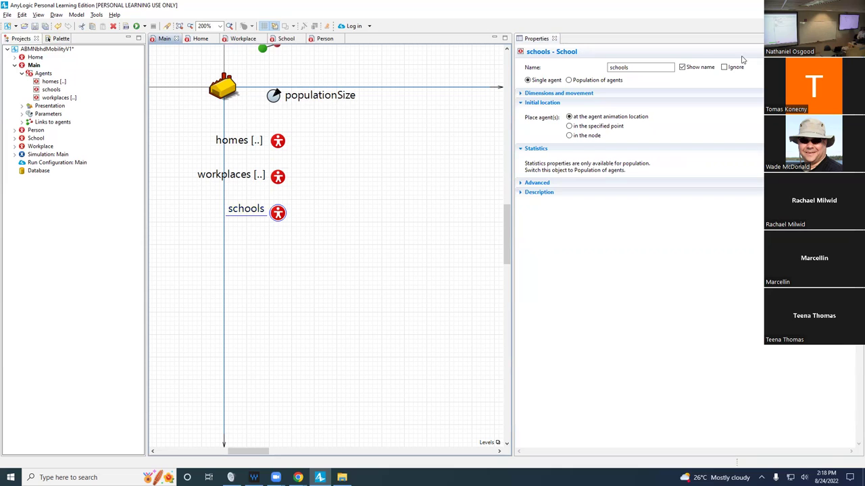
# Step: Make schools a population with populationSize / 50 initial agents, save the model and shift its label clear of the icon
pyautogui.click(616, 80)
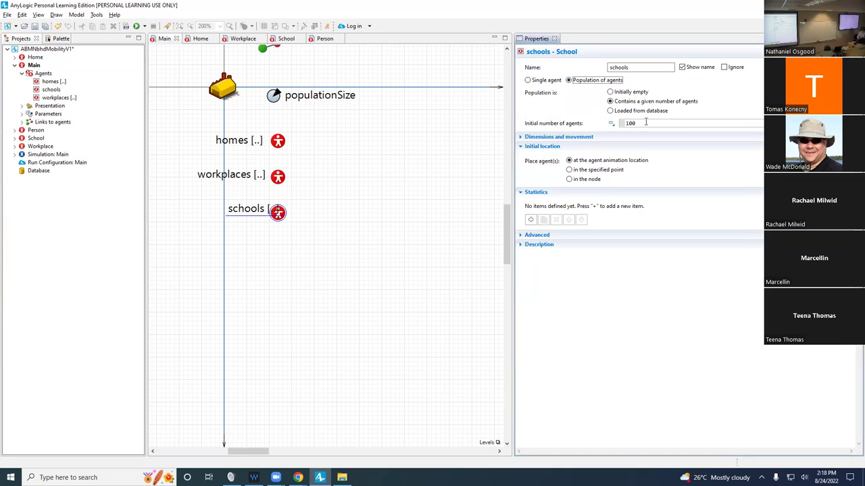
pyautogui.moveTo(644, 122); pyautogui.dragTo(603, 122)
pyautogui.write('populationSize / ')
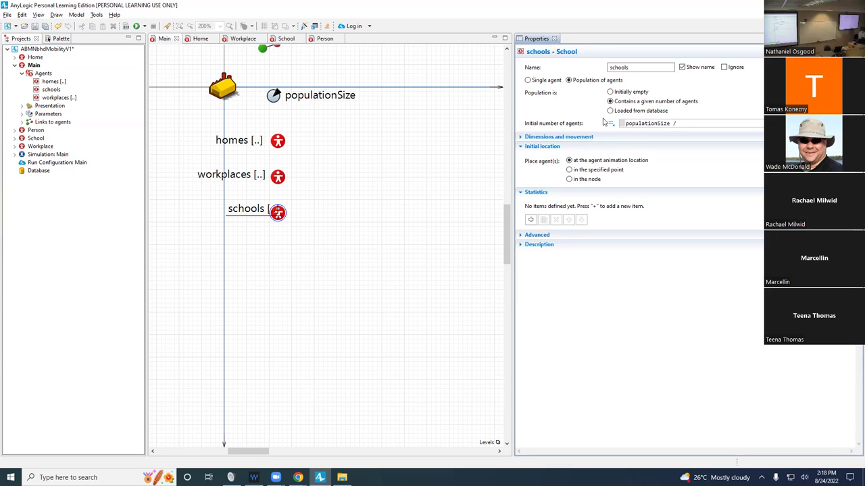
pyautogui.write('50')
pyautogui.hotkey('ctrl', 's')
pyautogui.moveTo(259, 214); pyautogui.dragTo(251, 218)
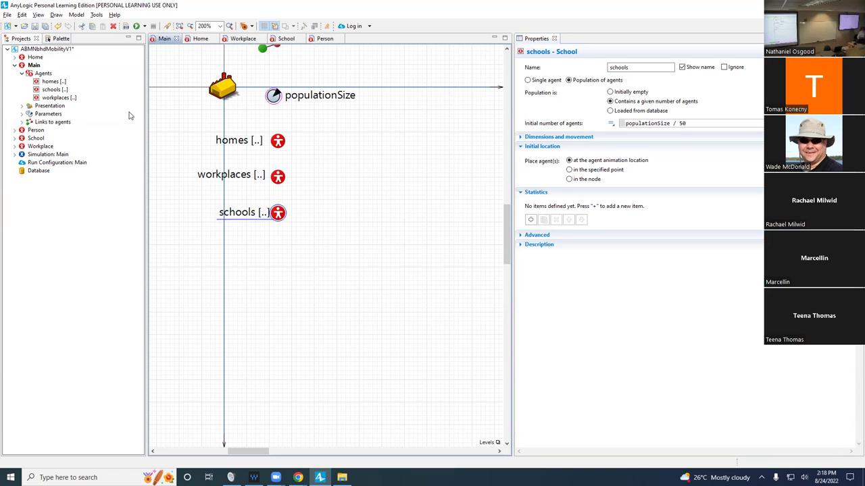
pyautogui.click(57, 38)
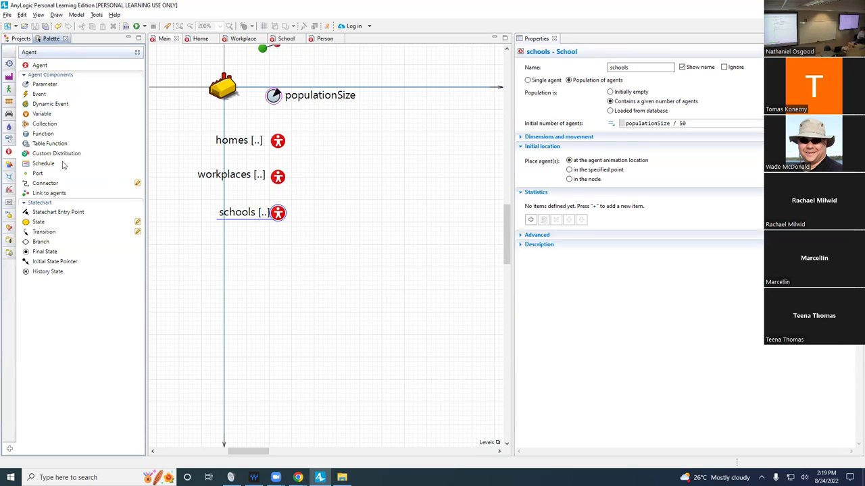
pyautogui.moveTo(10, 156)
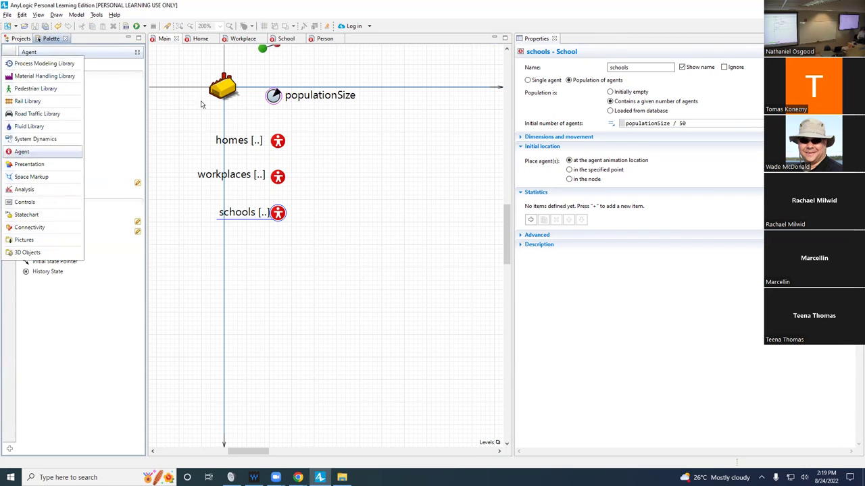
pyautogui.click(20, 38)
# Step: Place a Person agent below schools with its label beside the icon, name it persons and make it a population of agents
pyautogui.moveTo(35, 130); pyautogui.dragTo(277, 247)
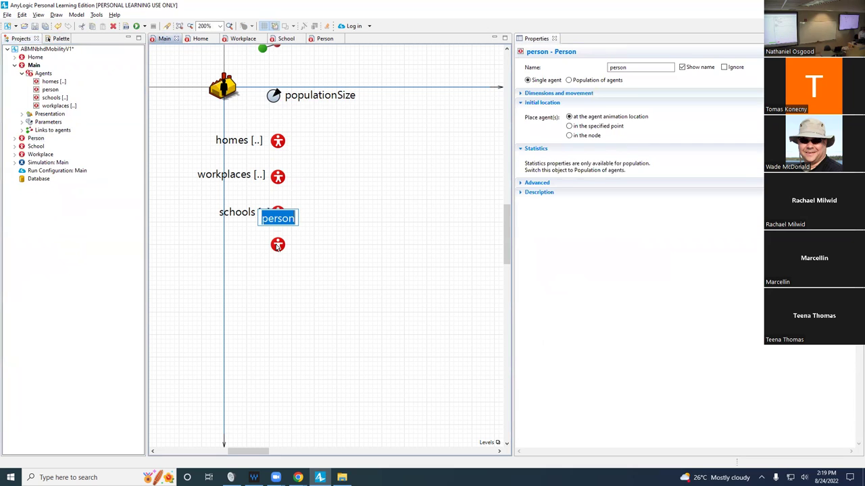
pyautogui.click(294, 219)
pyautogui.write('s')
pyautogui.press('Return')
pyautogui.moveTo(295, 221); pyautogui.dragTo(247, 248)
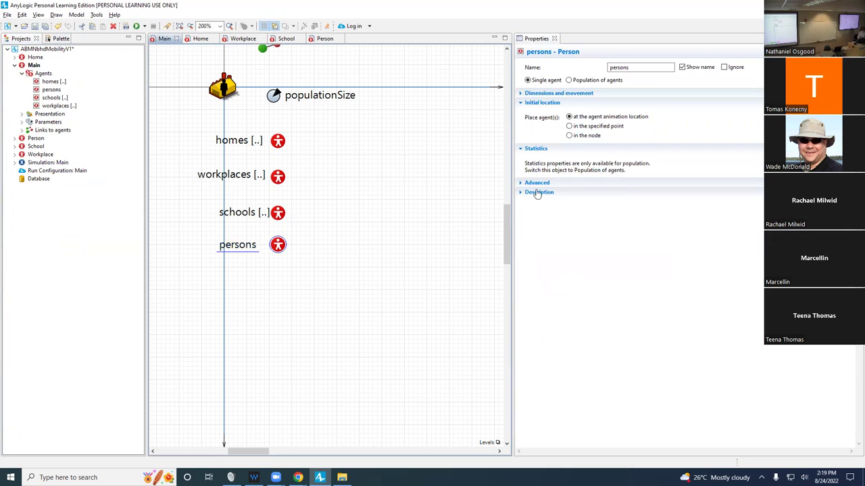
pyautogui.click(597, 84)
pyautogui.click(597, 81)
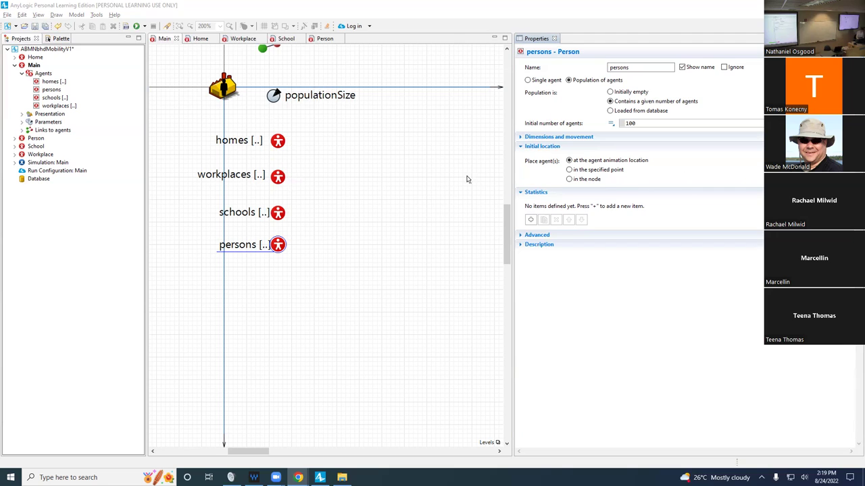
# Step: Try a decimal divisor in the homes' initial number of agents, and restore populationSize / 5
pyautogui.click(281, 144)
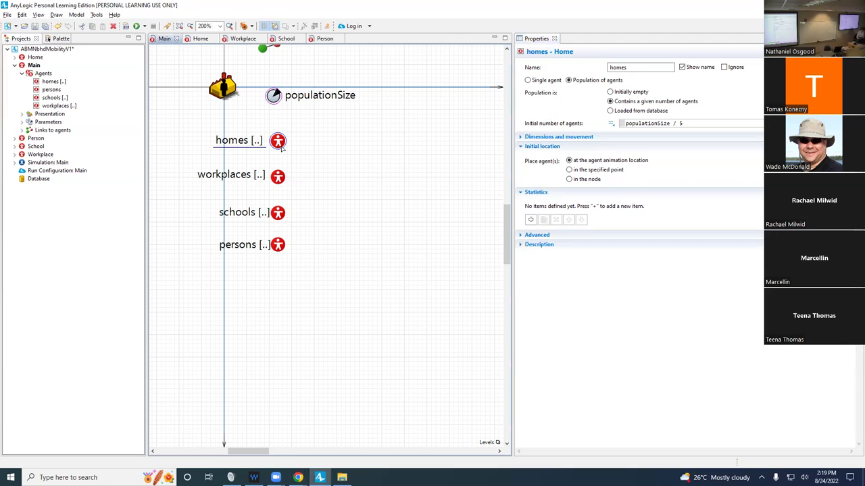
pyautogui.click(703, 124)
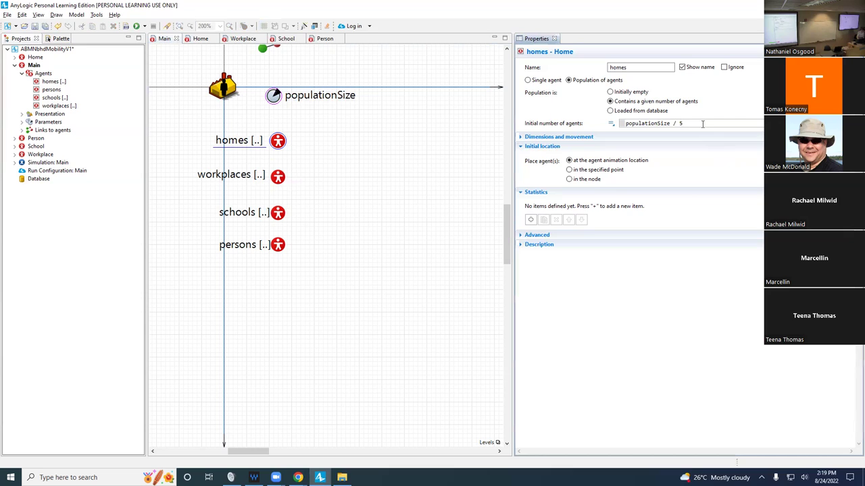
pyautogui.press('BackSpace')
pyautogui.write('.0')
pyautogui.press('BackSpace')
pyautogui.press('BackSpace')
pyautogui.press('Left')
pyautogui.press('End')
pyautogui.hotkey('shift', 'Home')
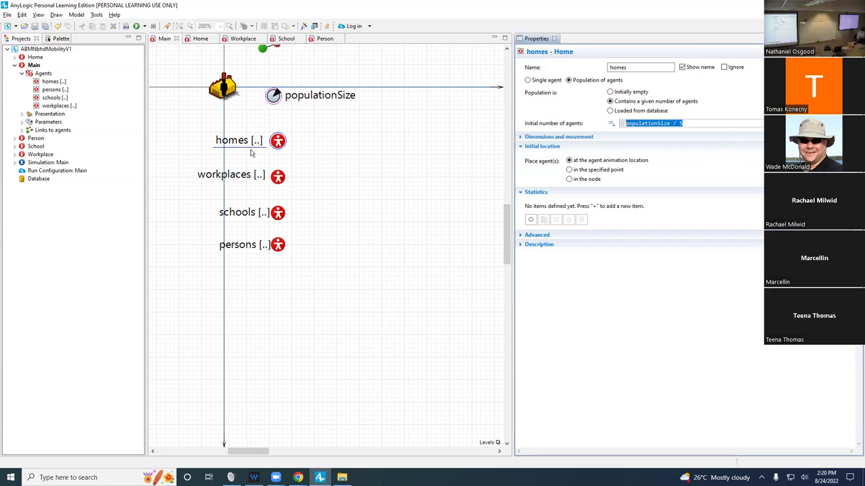
# Step: Review the initial number of agents set for the schools and workplaces populations
pyautogui.click(279, 213)
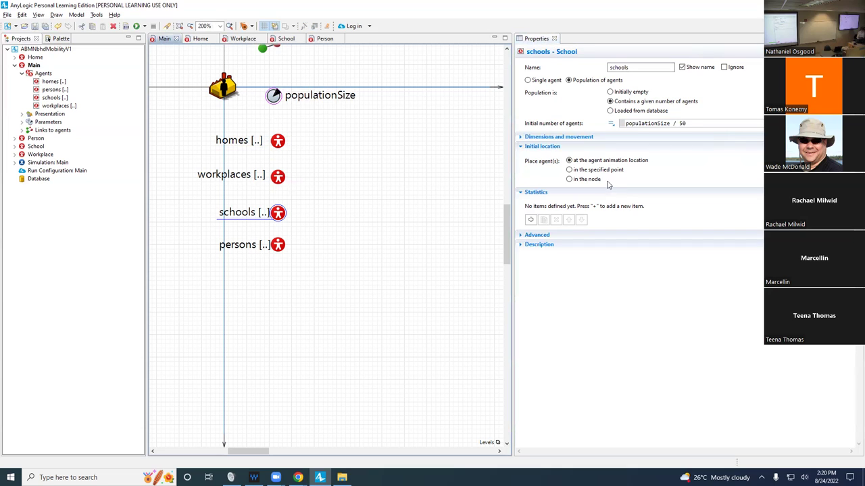
pyautogui.click(687, 125)
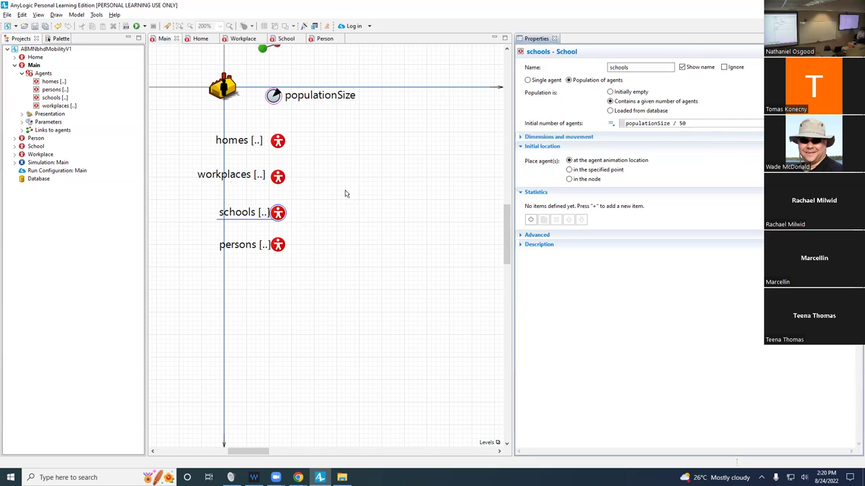
pyautogui.click(278, 175)
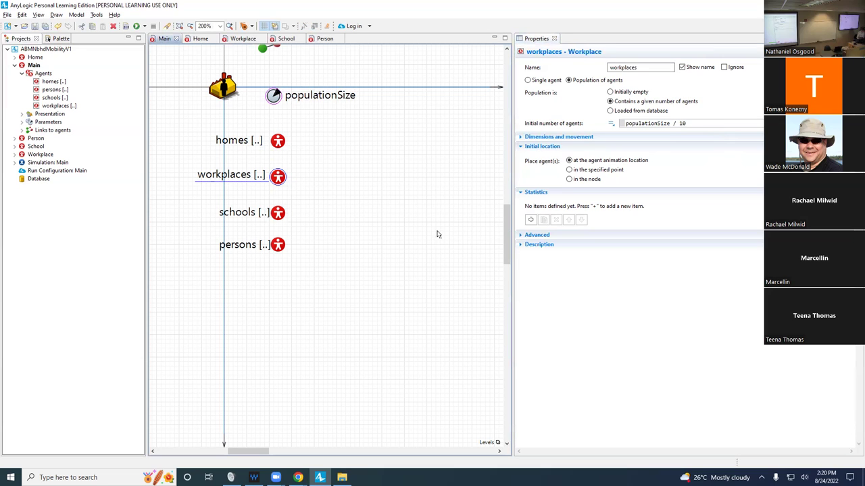
# Step: Set the persons population's initial number of agents to this.populationSize and save the model
pyautogui.click(284, 244)
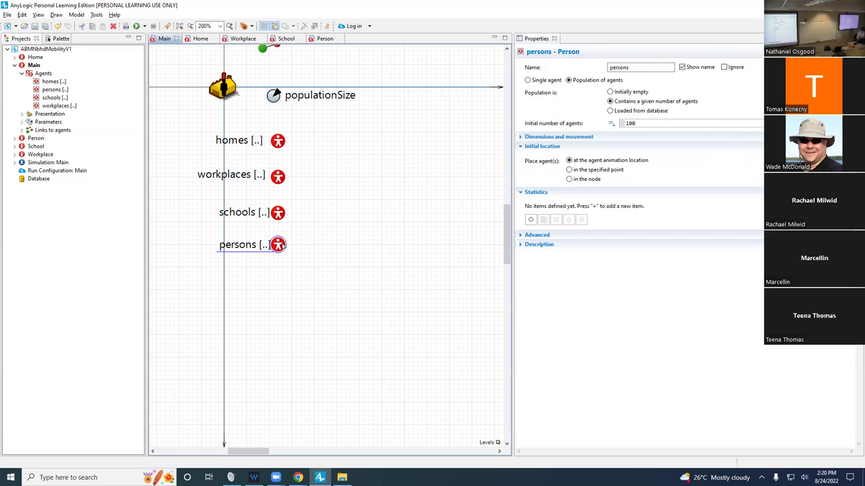
pyautogui.doubleClick(687, 125)
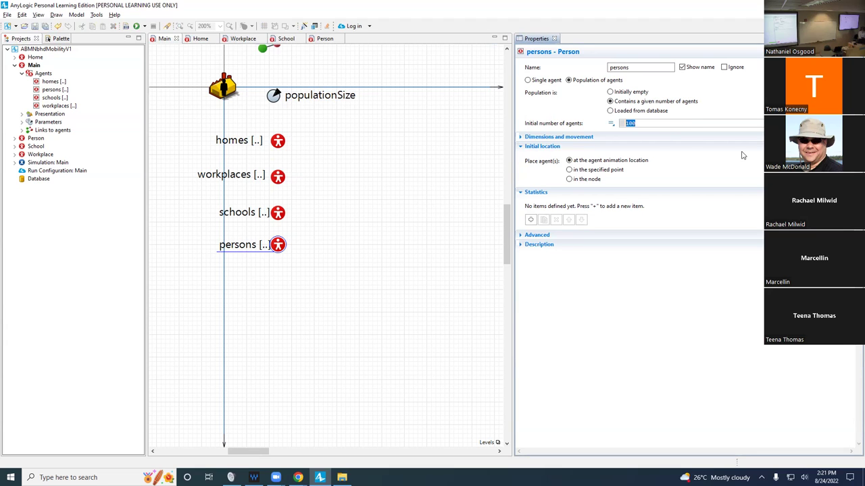
pyautogui.write('this.populationSize')
pyautogui.hotkey('ctrl', 's')
pyautogui.write('his.populationSize')
pyautogui.hotkey('ctrl', 's')
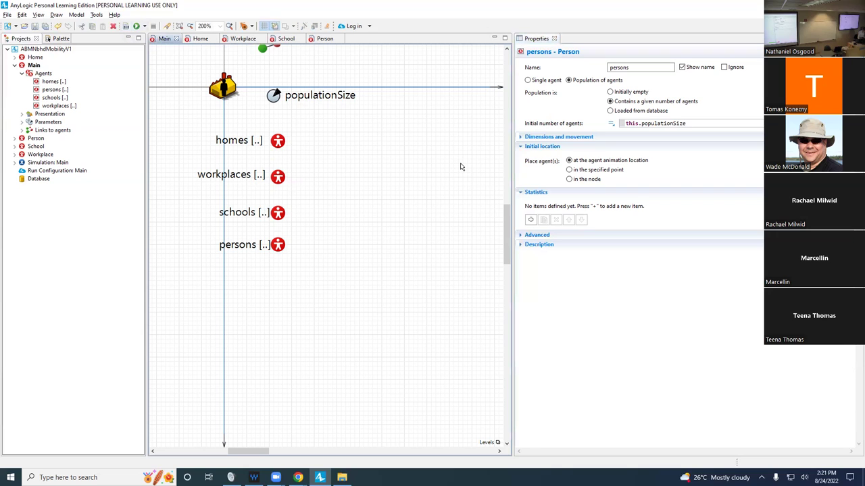
# Step: Try to build the model from the Main agent type
pyautogui.click(204, 59)
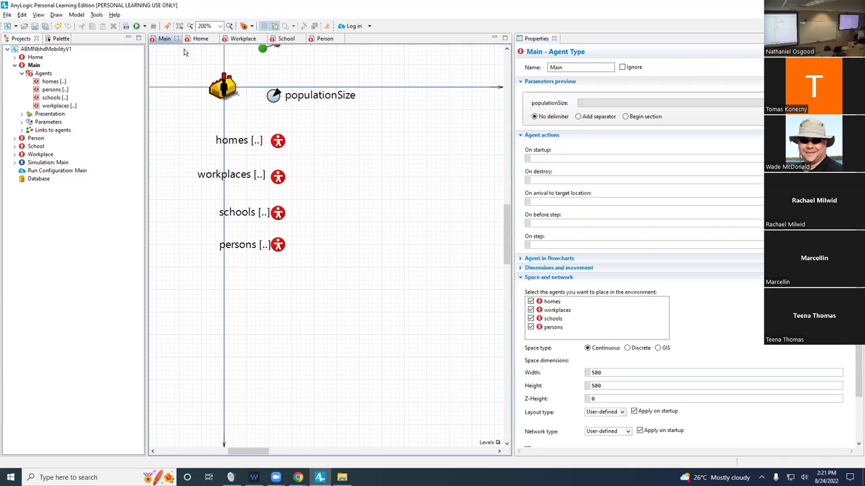
pyautogui.click(127, 26)
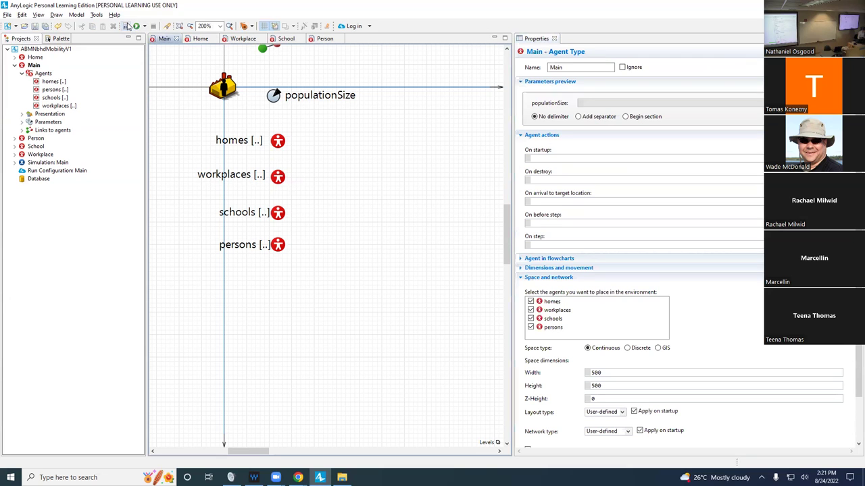
pyautogui.doubleClick(192, 7)
pyautogui.click(152, 37)
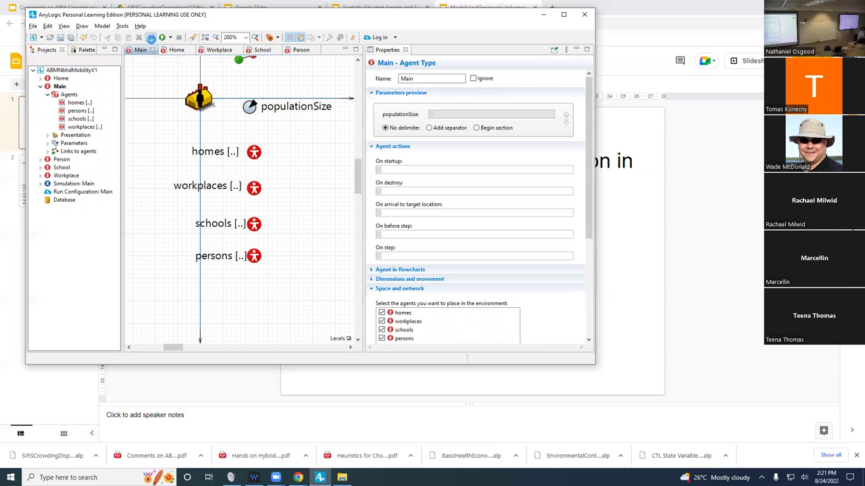
pyautogui.doubleClick(235, 14)
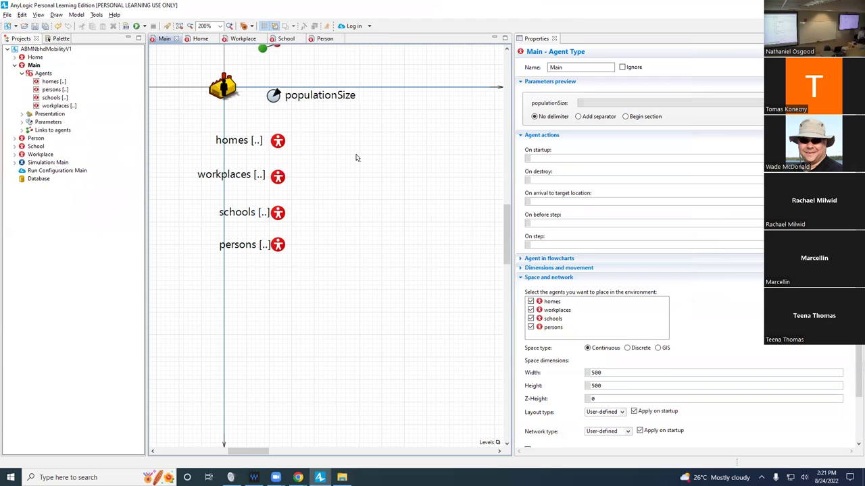
pyautogui.click(126, 29)
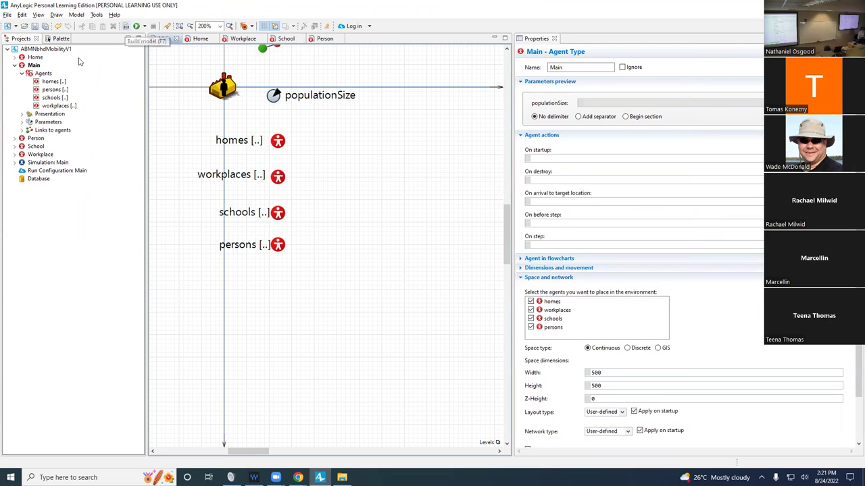
# Step: Select the ABMNbhdMobilityV1 project, show the Problems view and build the model again
pyautogui.click(58, 50)
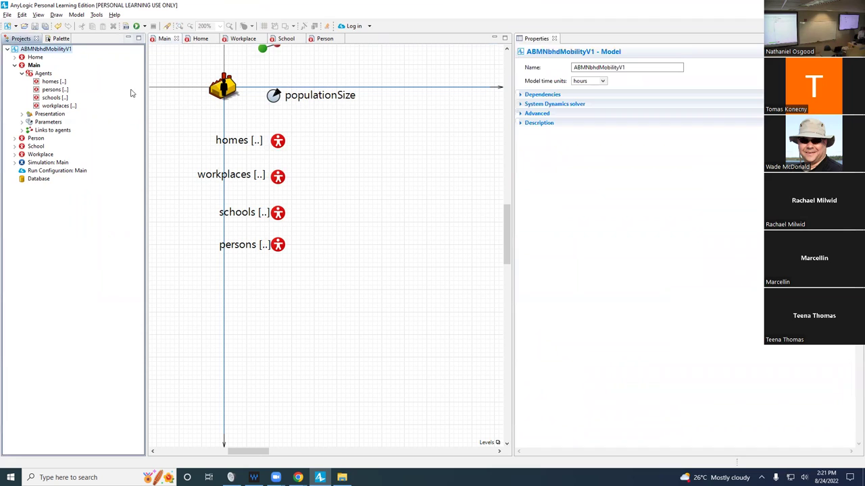
pyautogui.click(38, 15)
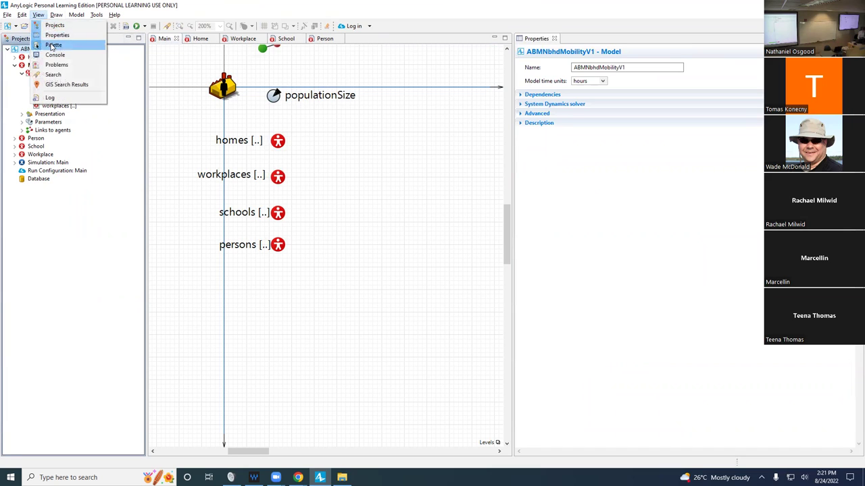
pyautogui.click(56, 64)
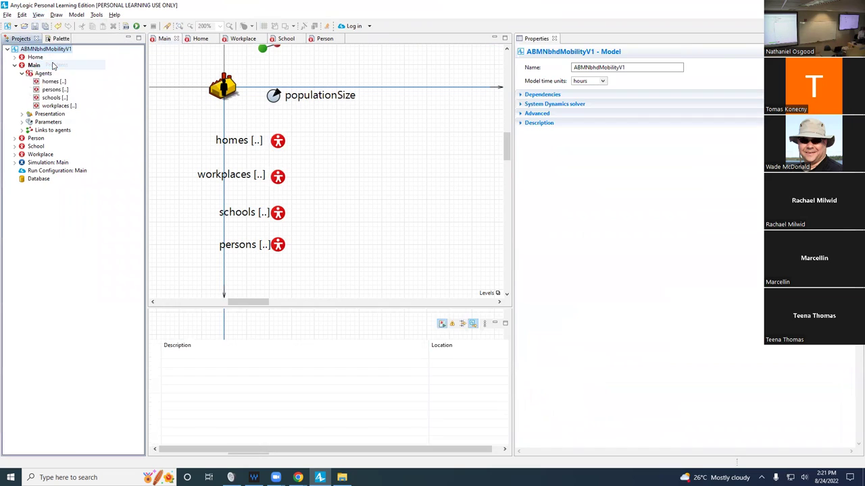
pyautogui.click(126, 26)
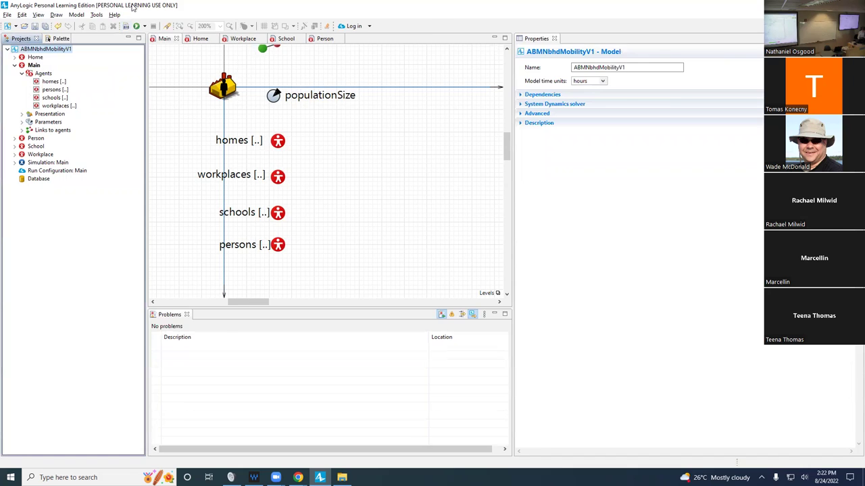
# Step: Show the Console view beside Problems and retry building ABMNbhdMobilityV1
pyautogui.doubleClick(133, 7)
pyautogui.click(132, 68)
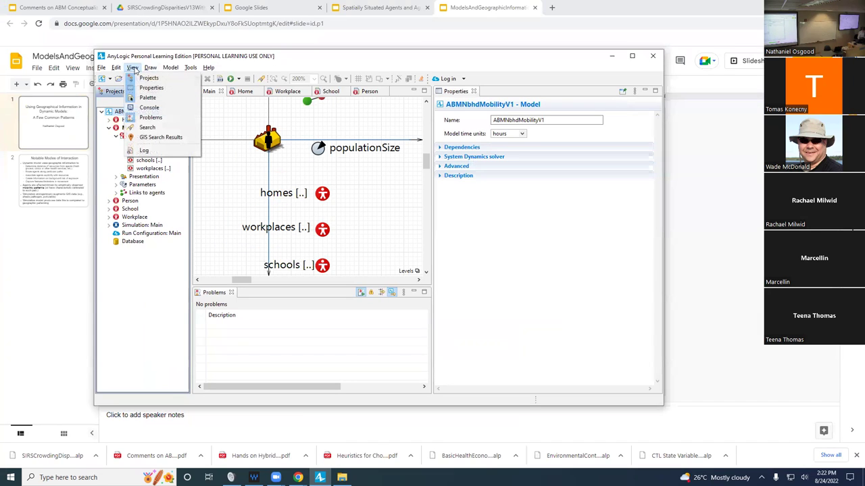
pyautogui.click(150, 107)
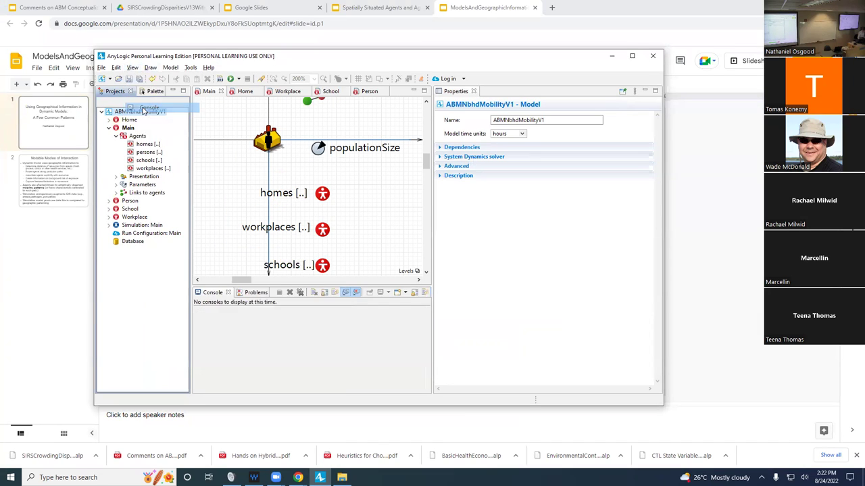
pyautogui.doubleClick(176, 57)
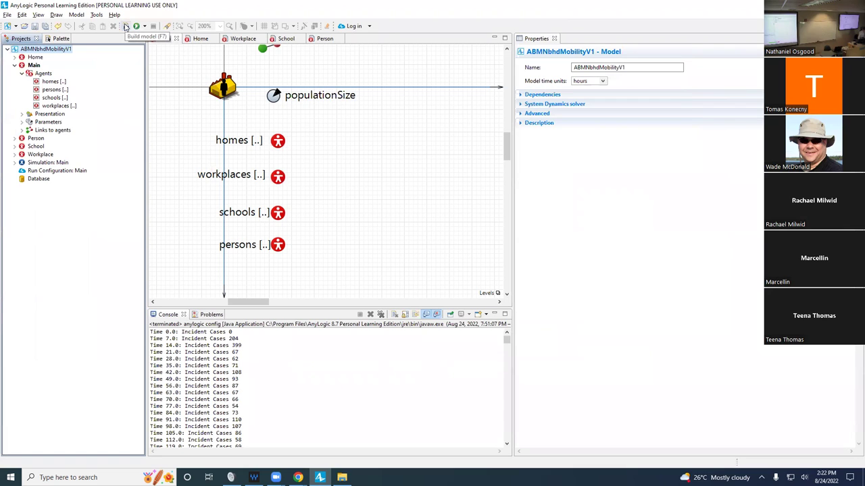
pyautogui.click(125, 26)
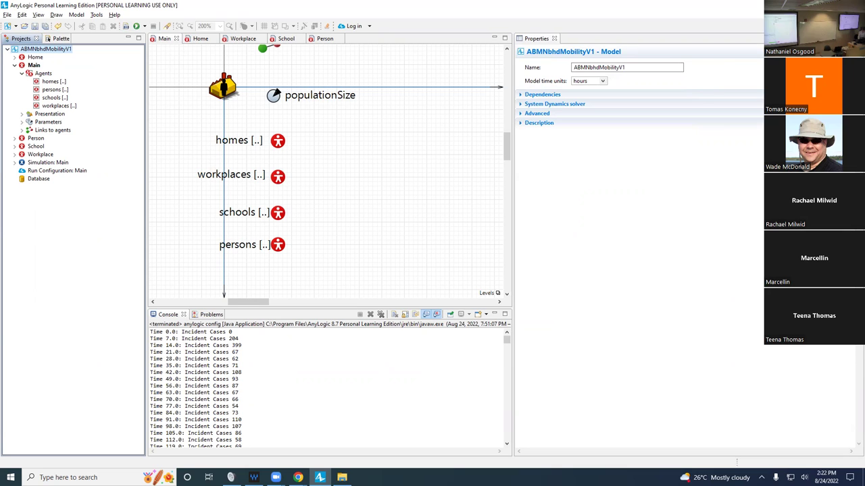
# Step: Relaunch AnyLogic 8.7.12 Personal Learning Edition
pyautogui.hotkey('alt', 'Tab')
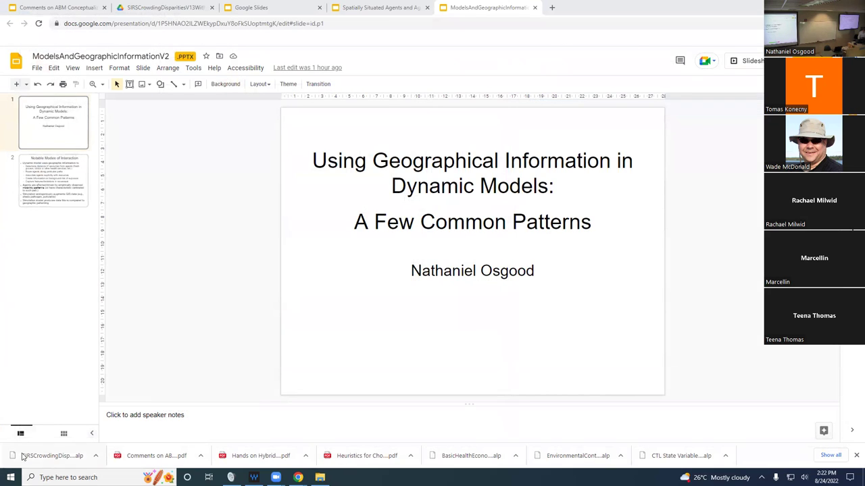
pyautogui.click(10, 478)
pyautogui.click(10, 478)
pyautogui.write('any')
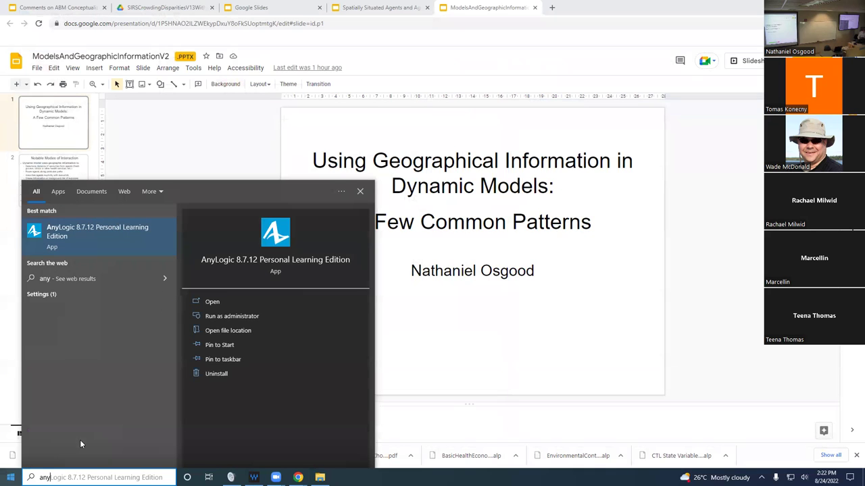
pyautogui.click(106, 240)
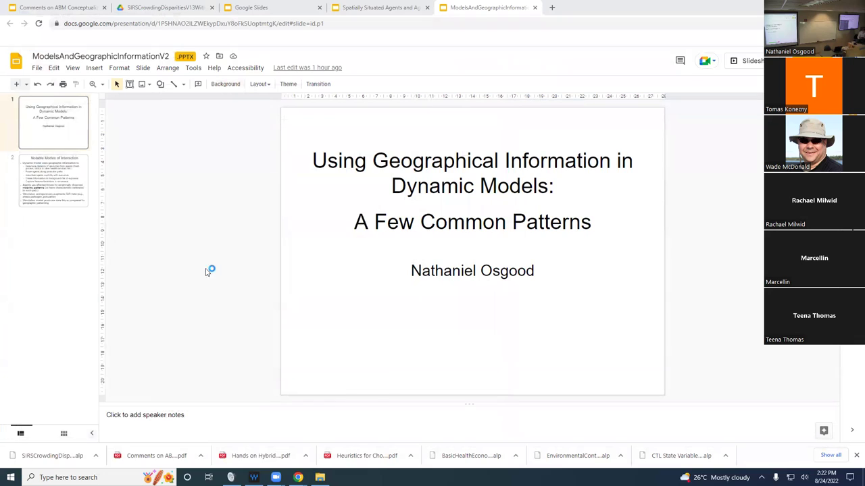
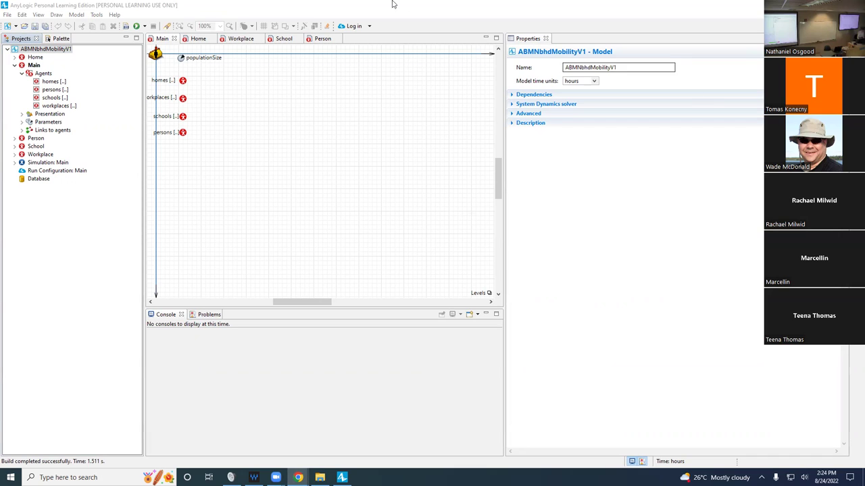
# Step: Save a copy of the model as ABMNbhdMobilityV2 in the Models folder
pyautogui.click(7, 14)
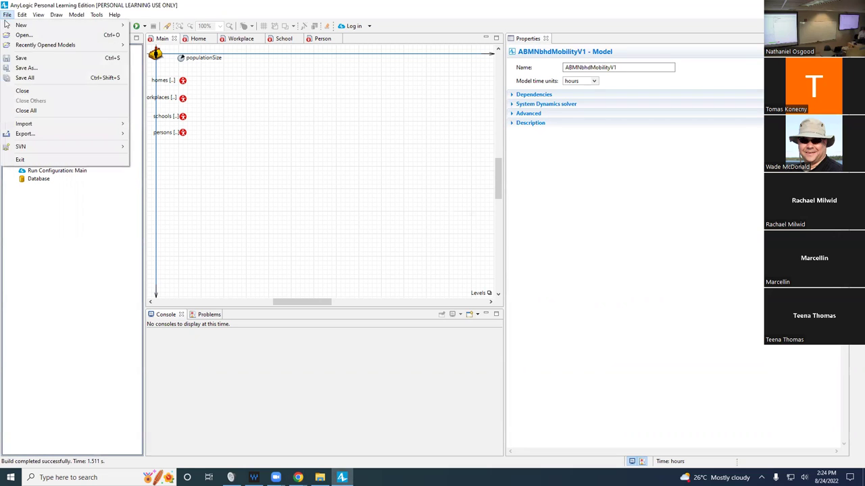
pyautogui.click(47, 71)
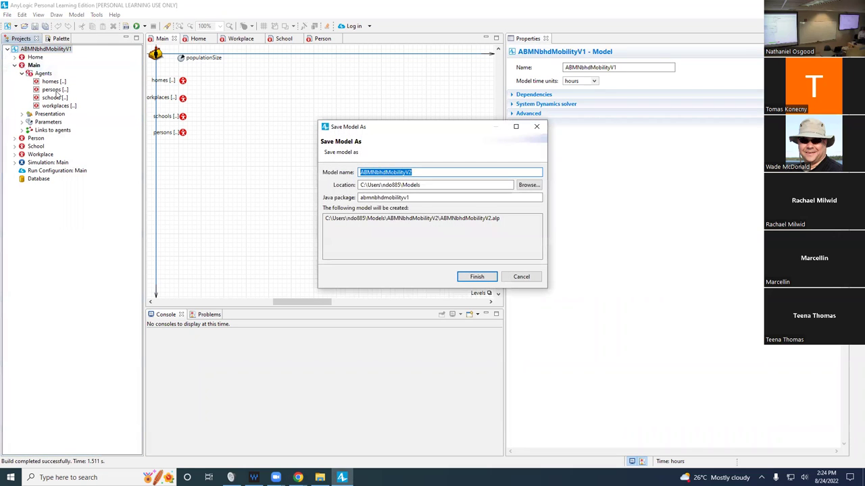
pyautogui.press('Return')
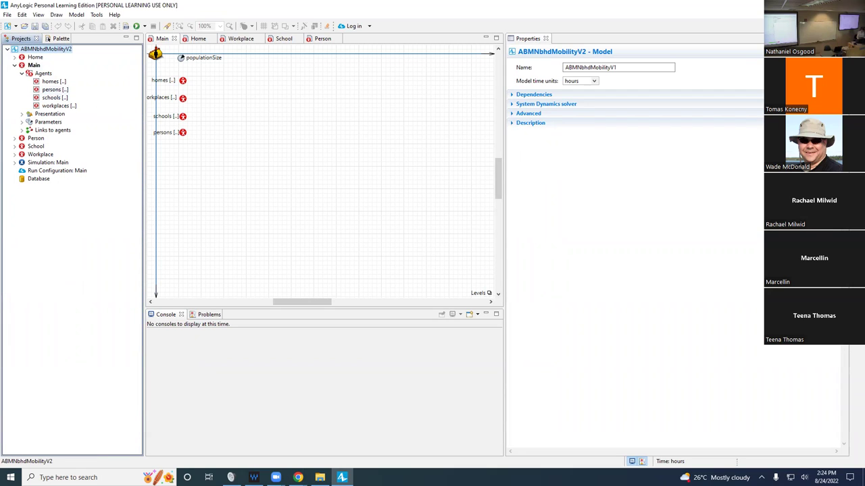
pyautogui.click(565, 67)
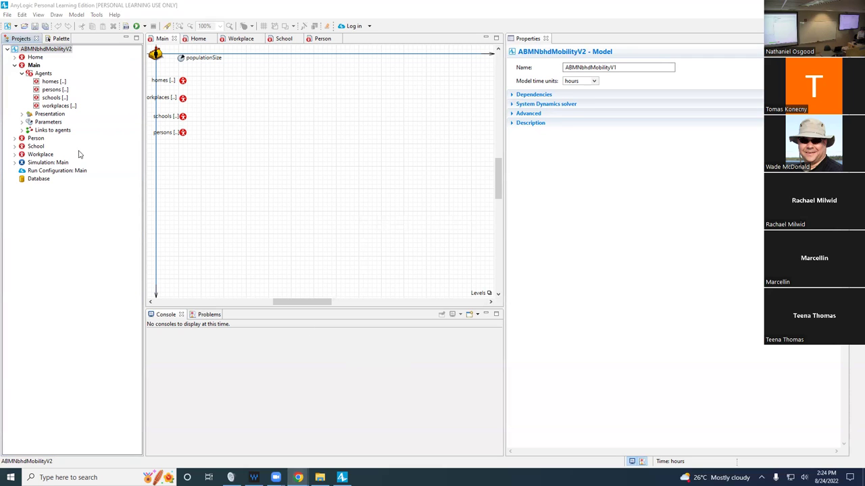
# Step: Run the Simulation experiment to check the four populations, and close its window
pyautogui.click(52, 164)
pyautogui.rightClick(52, 164)
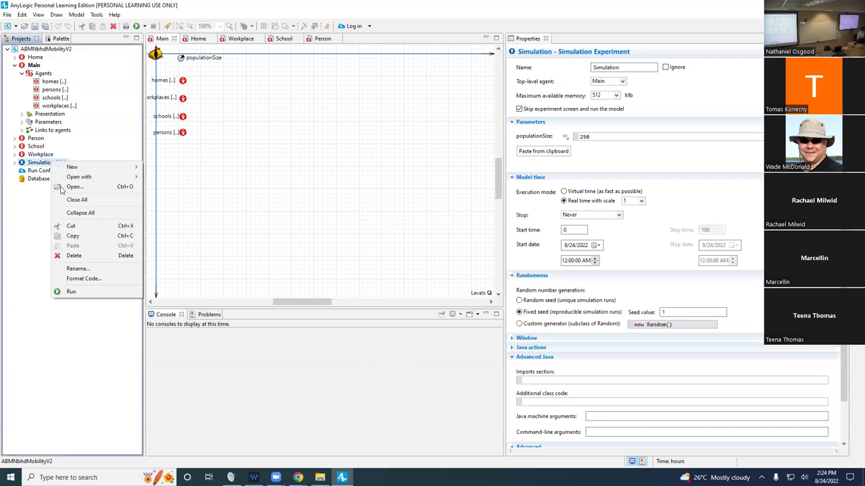
pyautogui.click(101, 293)
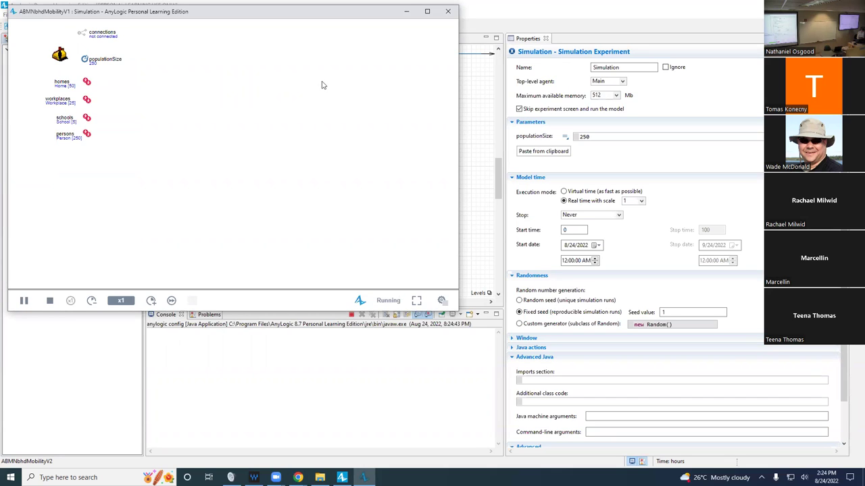
pyautogui.click(448, 11)
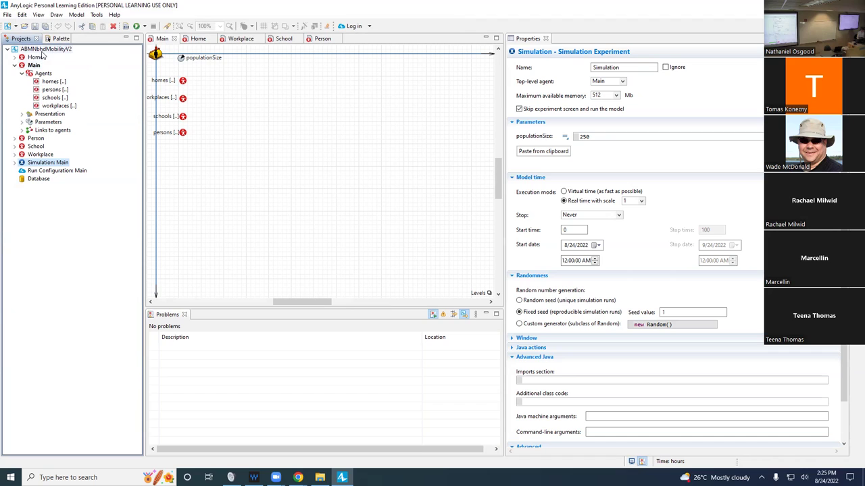
# Step: Set Main's space layout type to Random and save the model
pyautogui.click(34, 65)
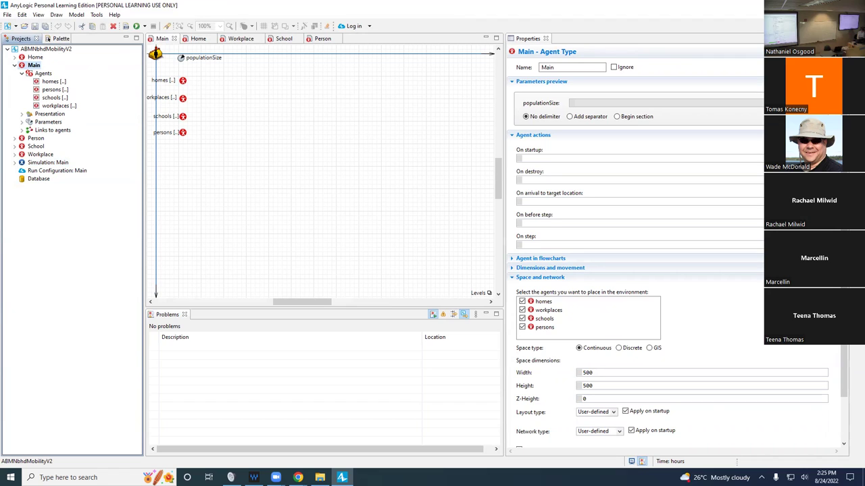
pyautogui.click(612, 411)
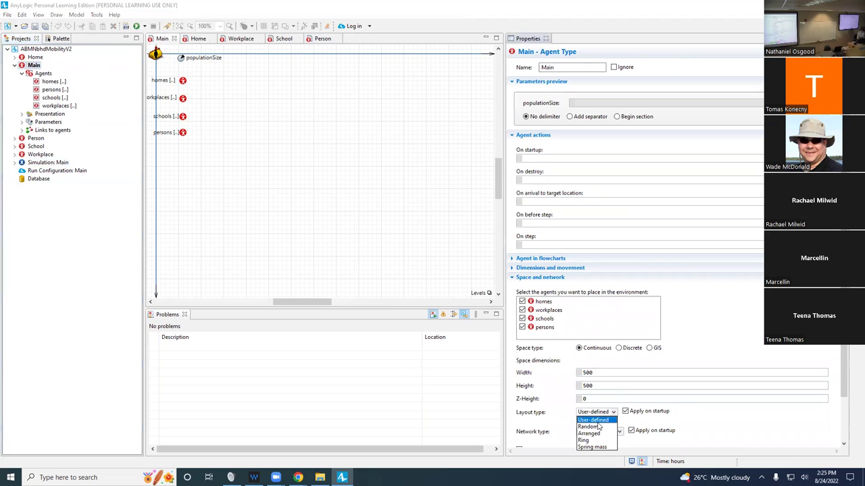
pyautogui.click(587, 426)
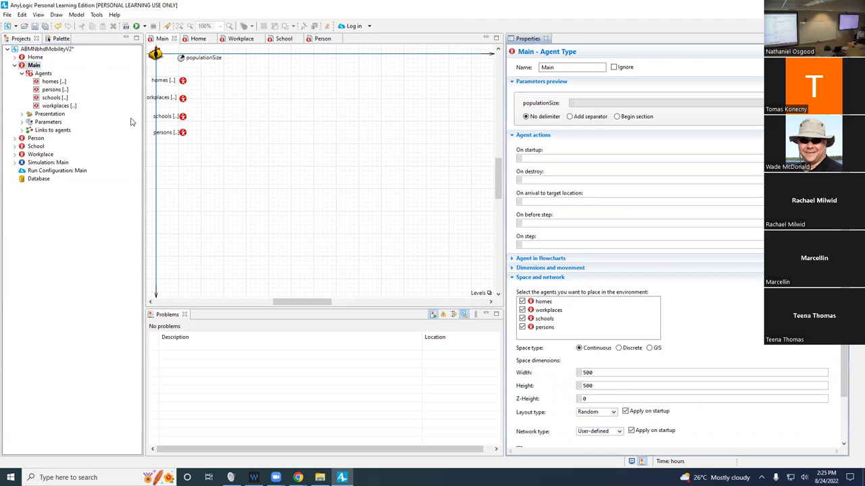
pyautogui.hotkey('ctrl', 's')
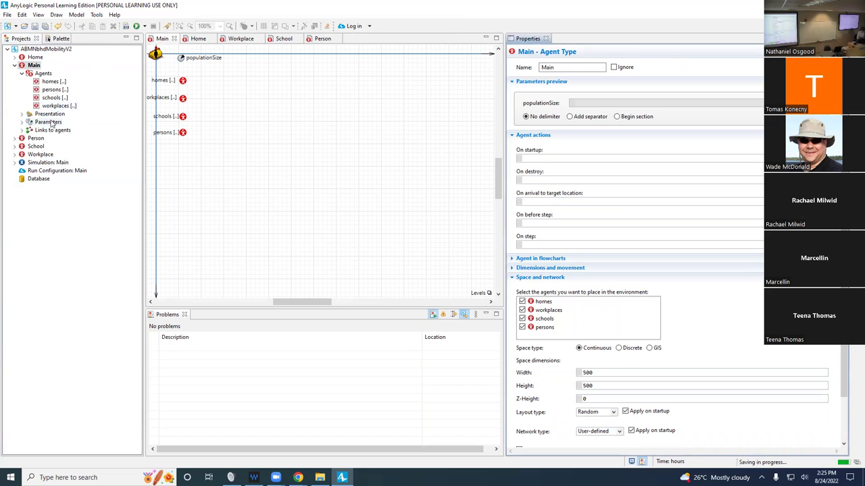
# Step: Run the Simulation experiment again, examine the agents' placement in an enlarged window, and close it
pyautogui.click(41, 165)
pyautogui.rightClick(41, 165)
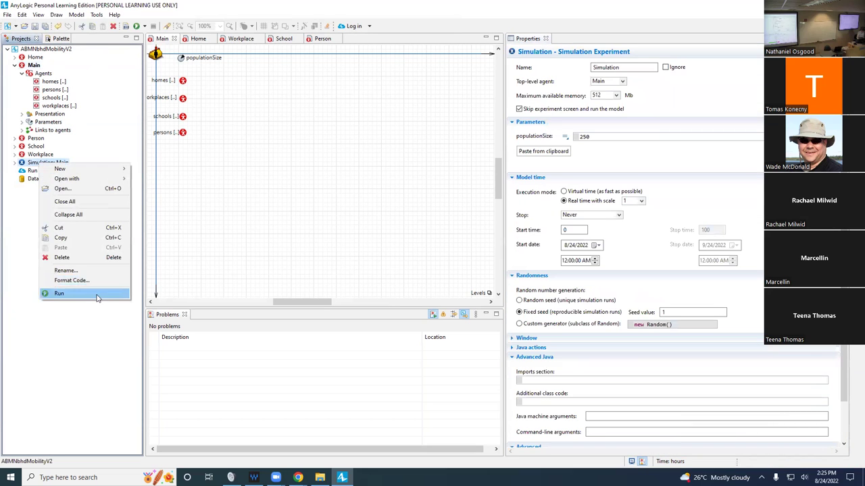
pyautogui.click(59, 293)
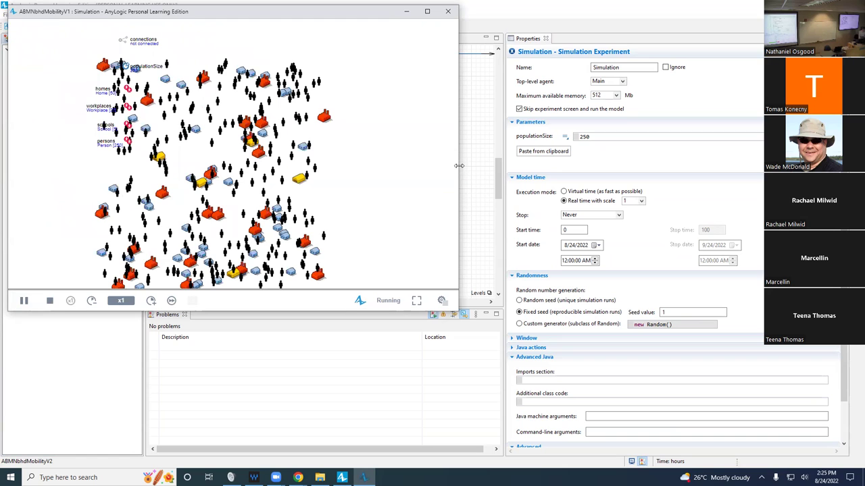
pyautogui.doubleClick(312, 21)
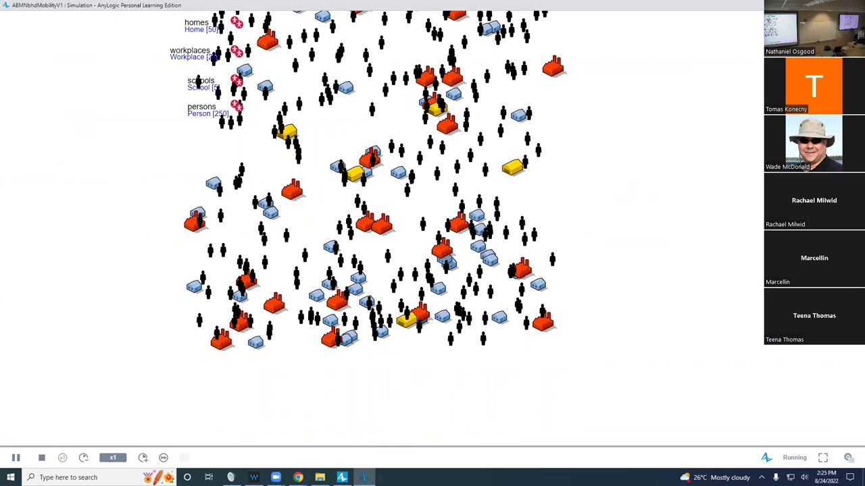
pyautogui.hotkey('alt', 'F4')
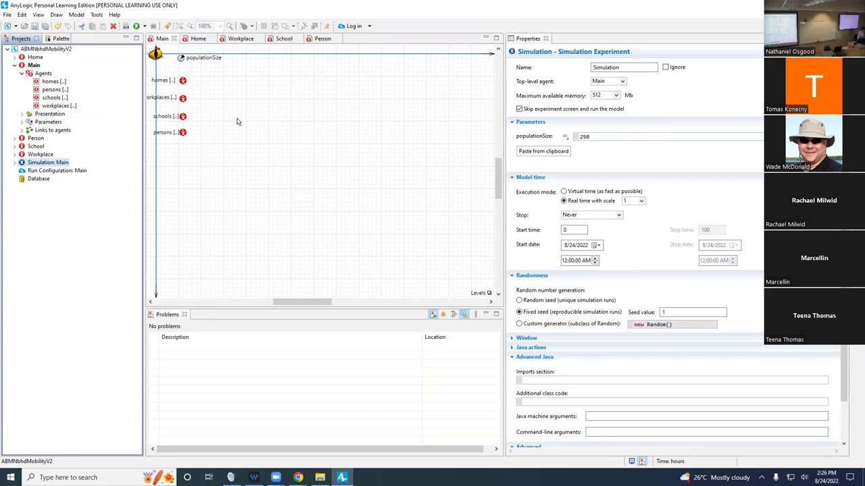
# Step: Open the Person agent type's diagram and look over the palette of available elements
pyautogui.click(320, 39)
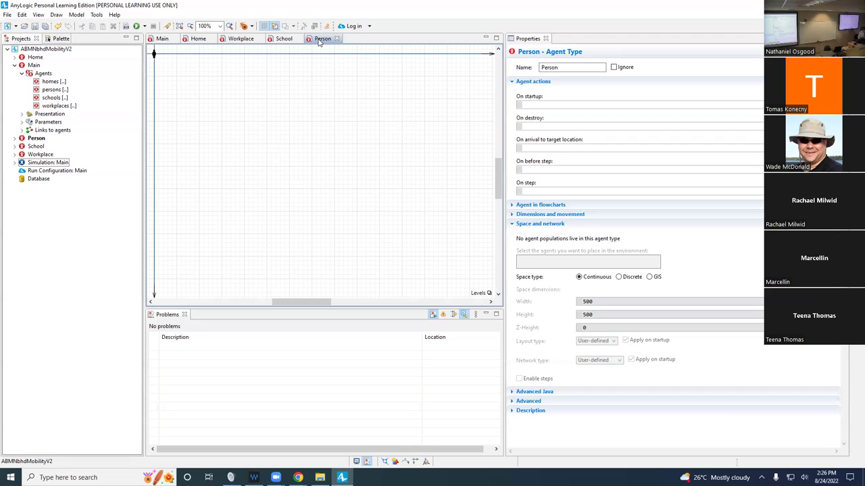
pyautogui.click(60, 38)
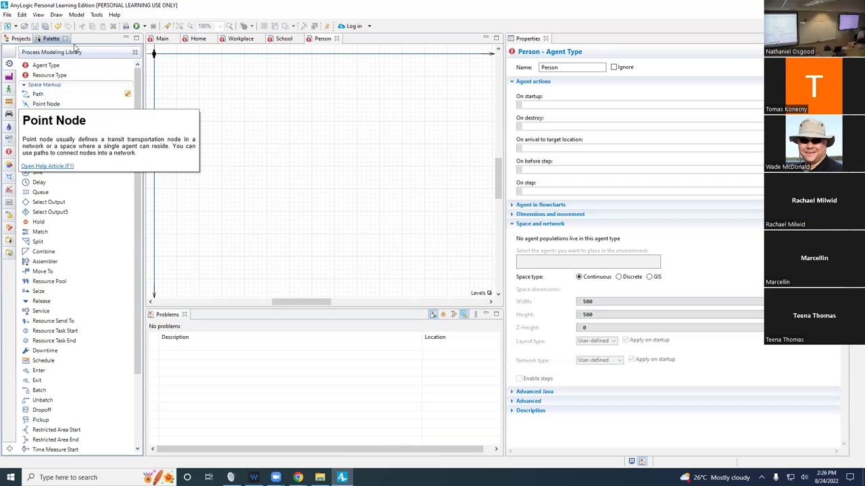
pyautogui.click(20, 39)
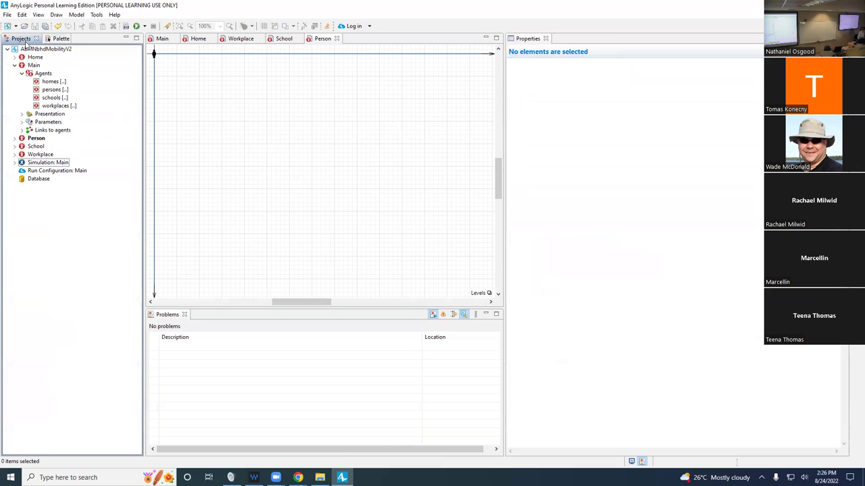
# Step: Add a parameter named ageInYears to the Person agent type and set its default value to -1.0
pyautogui.click(60, 39)
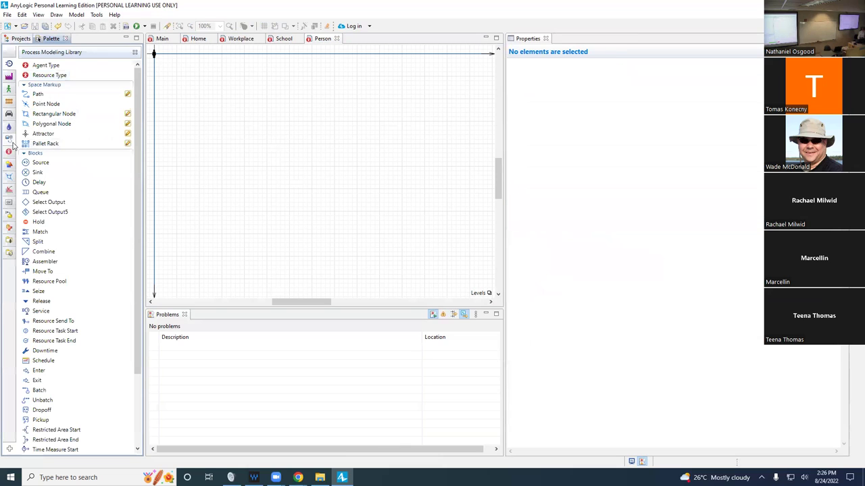
pyautogui.click(9, 152)
pyautogui.moveTo(44, 84); pyautogui.dragTo(167, 73)
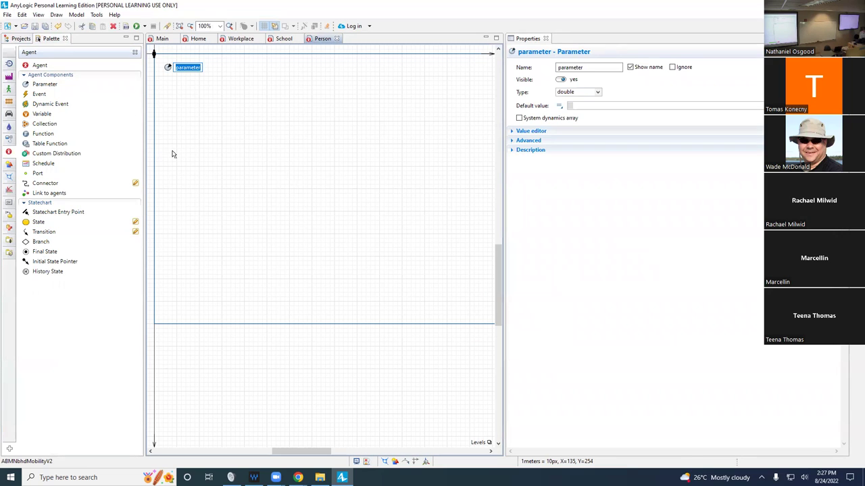
pyautogui.write('ageInYears')
pyautogui.press('Return')
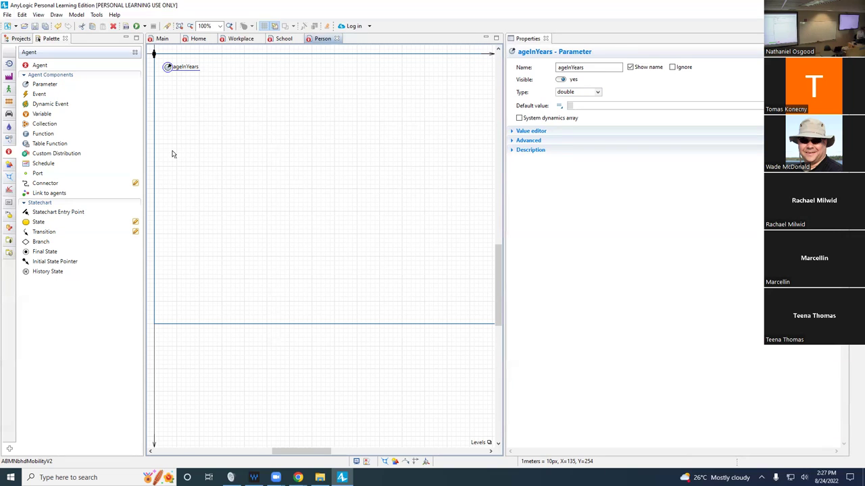
pyautogui.click(605, 104)
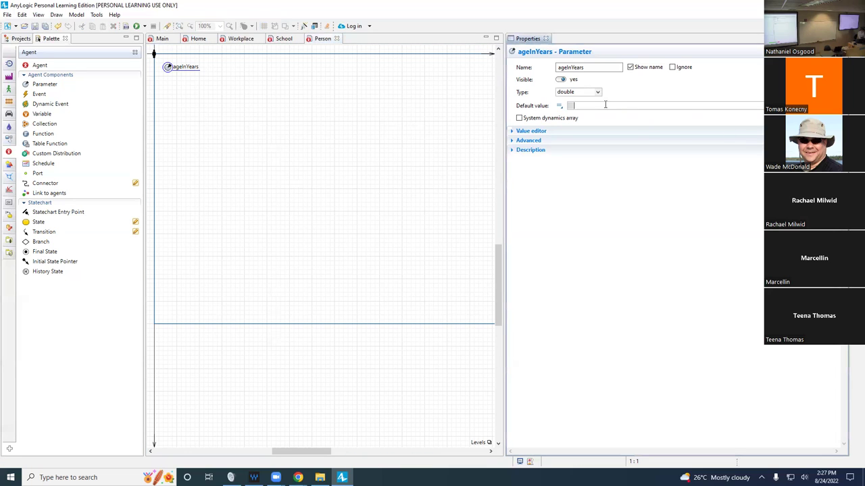
pyautogui.write('-1.0')
# Step: Rename the persons population in Main as populations
pyautogui.click(164, 38)
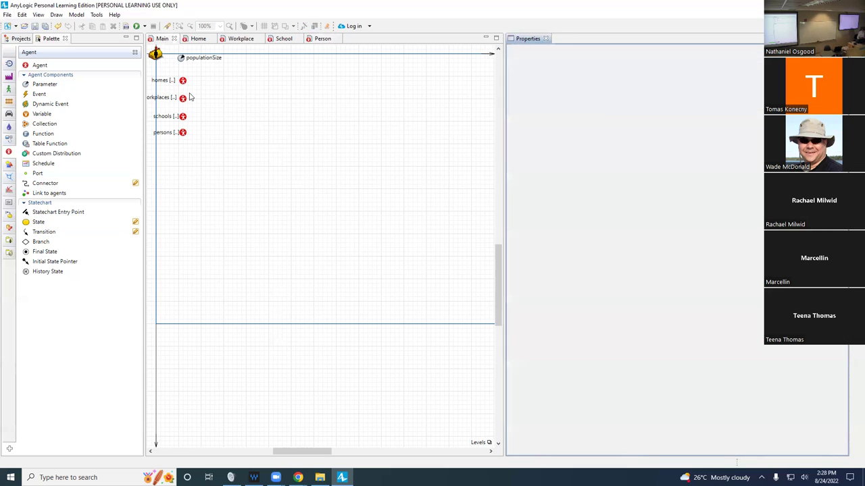
pyautogui.click(182, 133)
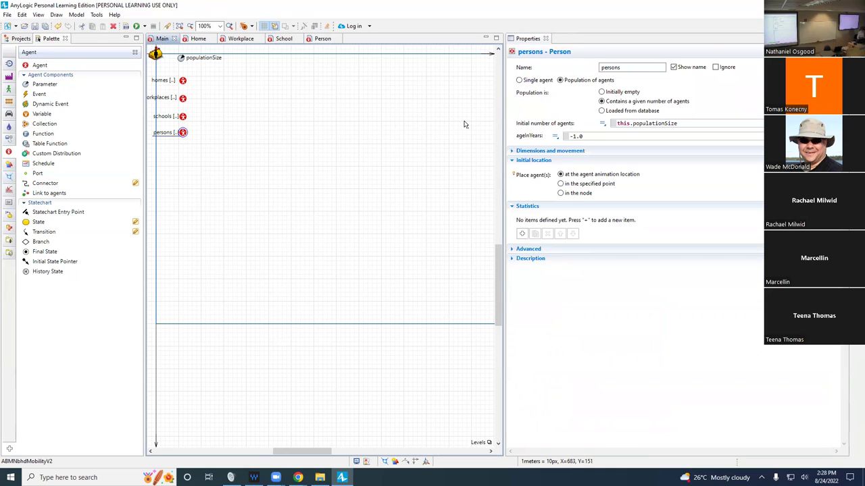
pyautogui.doubleClick(623, 68)
pyautogui.write('populations')
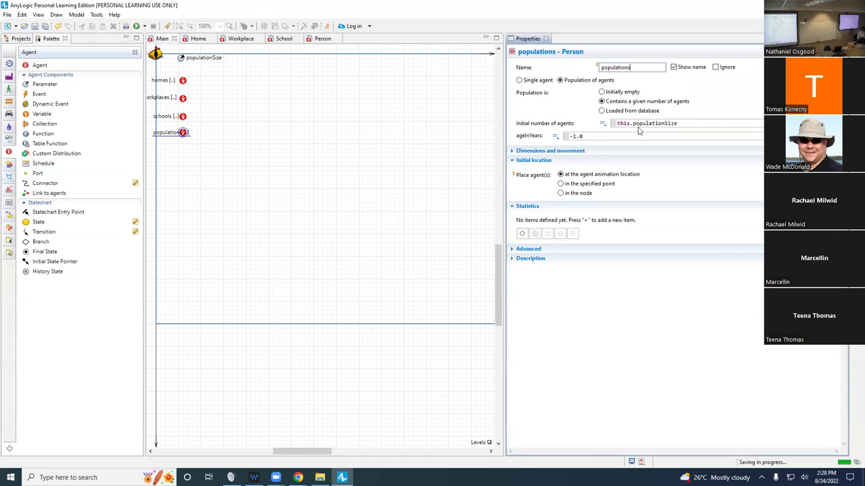
# Step: Set the ageInYears value of the populations agents to uniform(0.0, 65.0) and save the model
pyautogui.moveTo(606, 135); pyautogui.dragTo(539, 137)
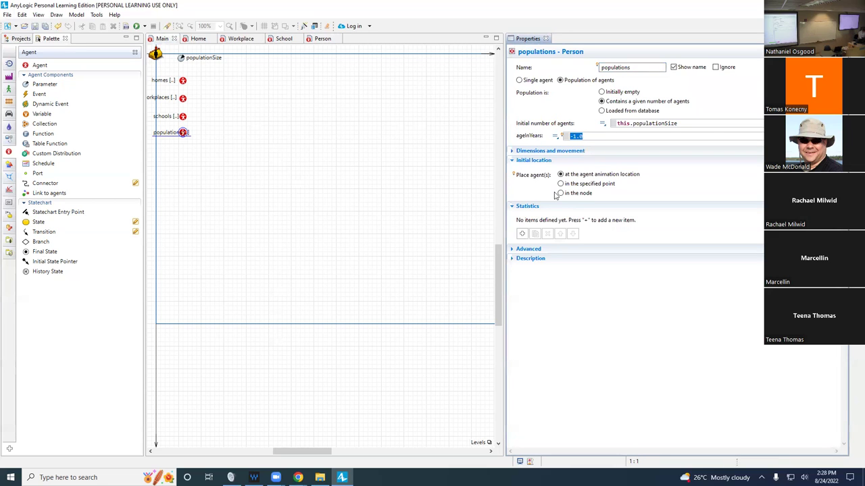
pyautogui.write('uniform(0')
pyautogui.write(',')
pyautogui.press('Left')
pyautogui.press('Left')
pyautogui.write('.0')
pyautogui.press('Right')
pyautogui.press('Right')
pyautogui.write('65.0')
pyautogui.hotkey('ctrl', 's')
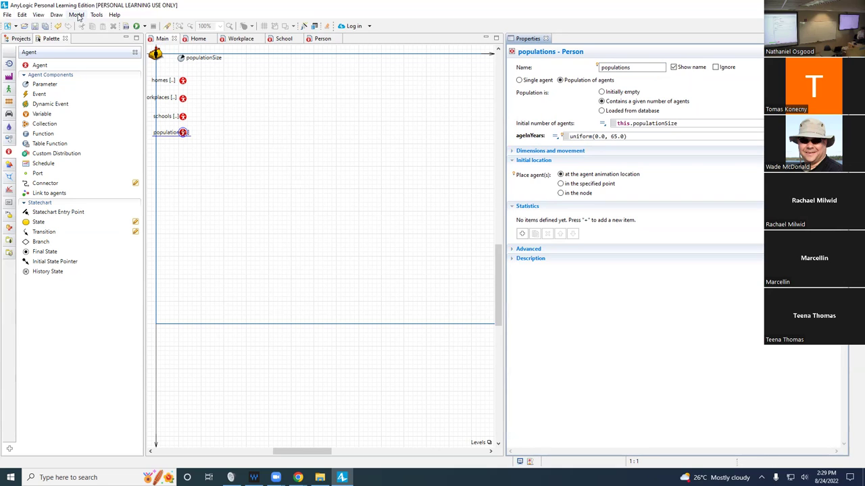
# Step: Build the model to check for errors, save it and build it again
pyautogui.click(125, 26)
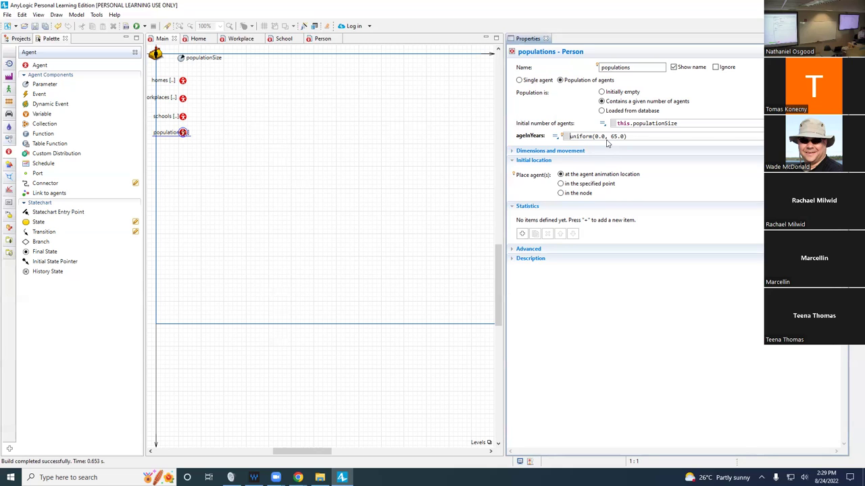
pyautogui.hotkey('ctrl', 's')
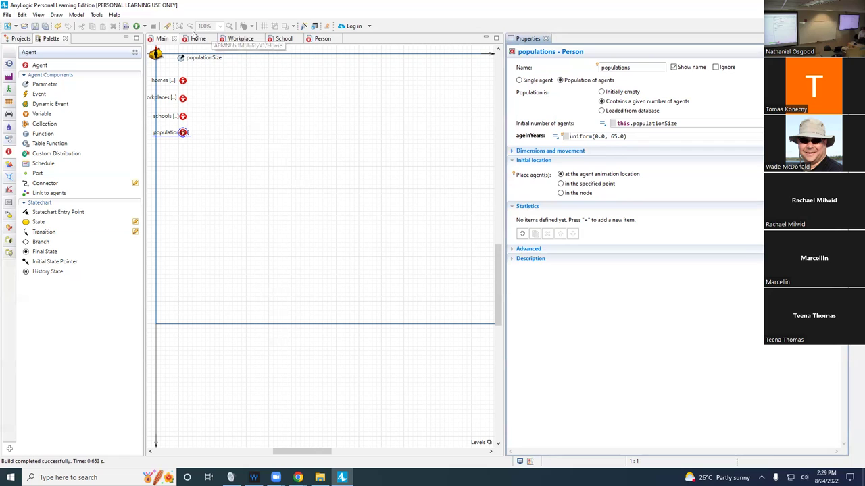
pyautogui.click(125, 27)
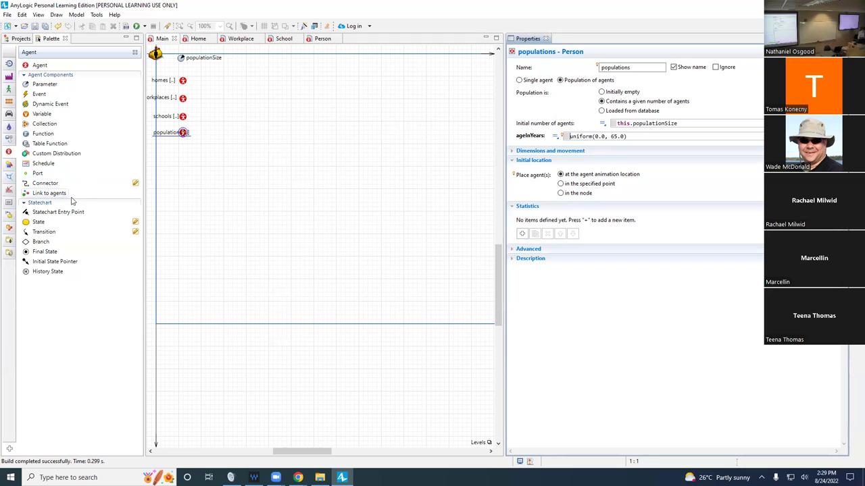
# Step: Run the Simulation experiment, inspect a single person's ageInYears value with the developer tools shown, and close the window
pyautogui.click(21, 38)
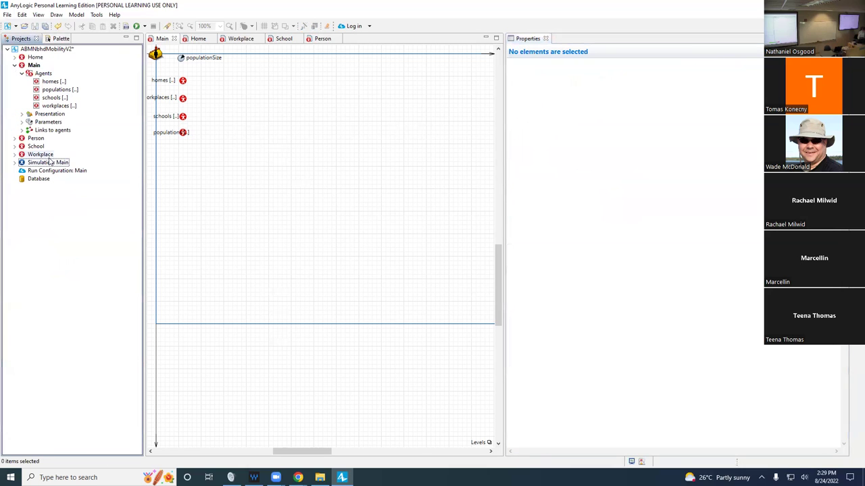
pyautogui.rightClick(51, 163)
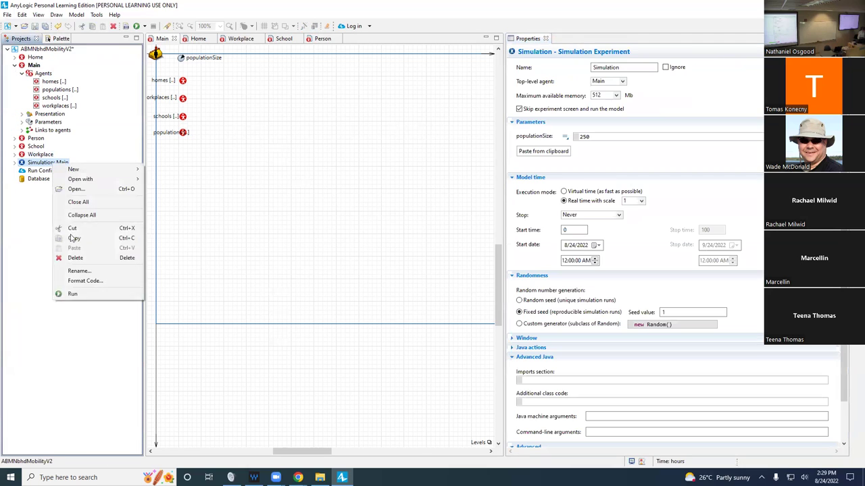
pyautogui.click(87, 293)
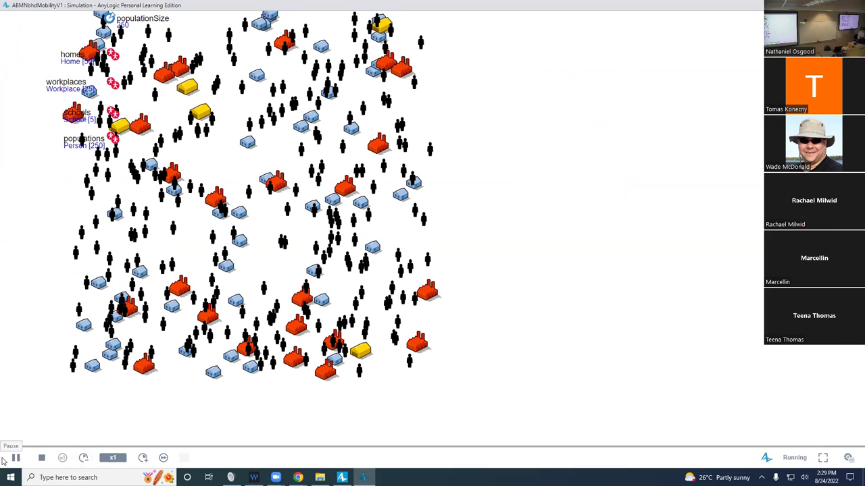
pyautogui.click(142, 458)
pyautogui.click(849, 457)
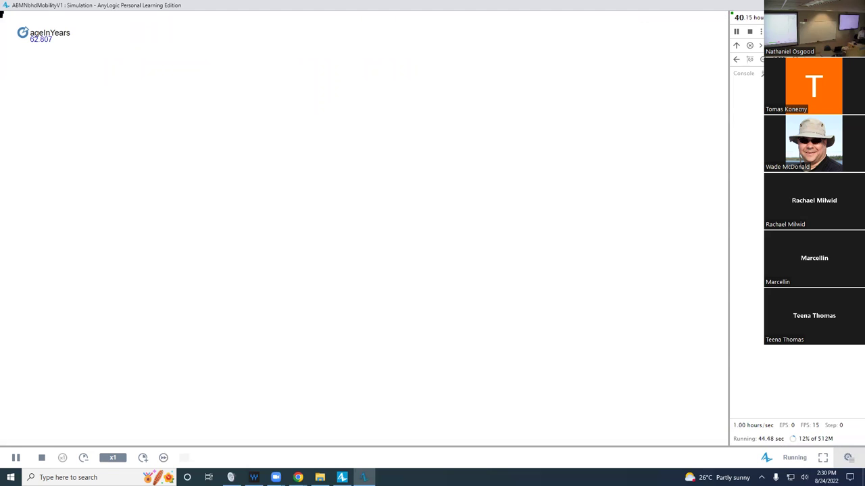
pyautogui.hotkey('alt', 'F4')
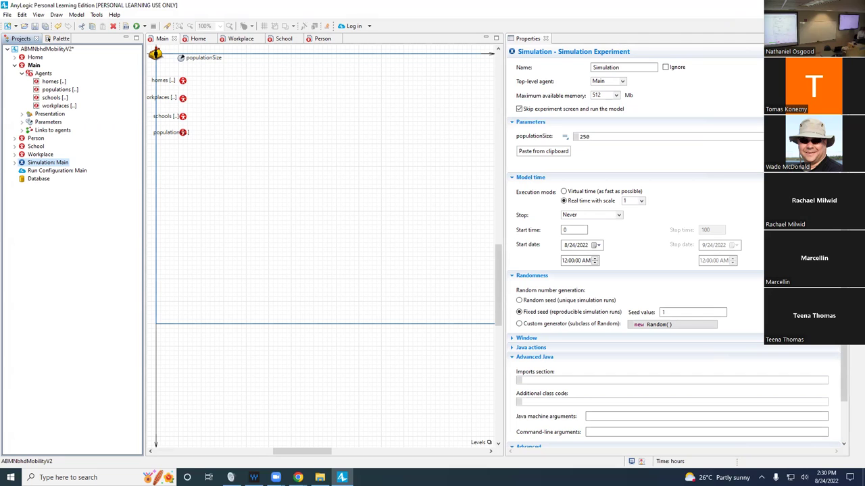
# Step: Move the populations name label in Main clear of its icon, to the icon's left
pyautogui.click(182, 135)
pyautogui.moveTo(179, 140); pyautogui.dragTo(168, 137)
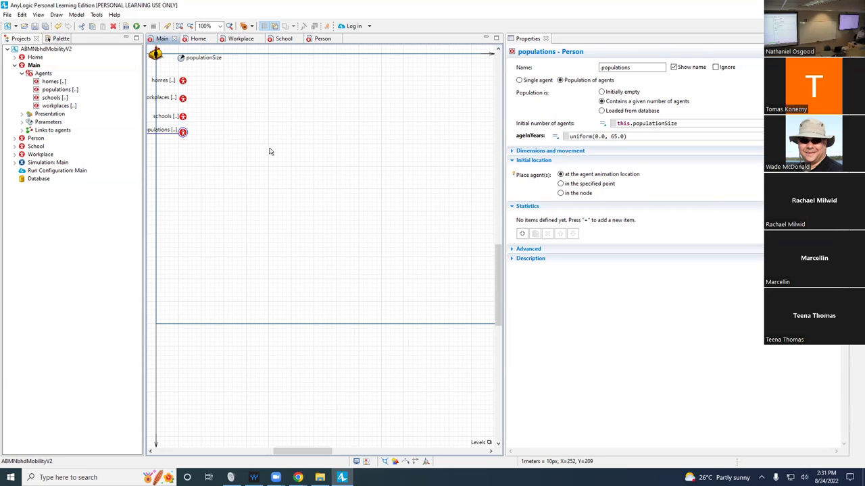
# Step: Add a parameter named home to the Person agent type, below ageInYears
pyautogui.rightClick(314, 41)
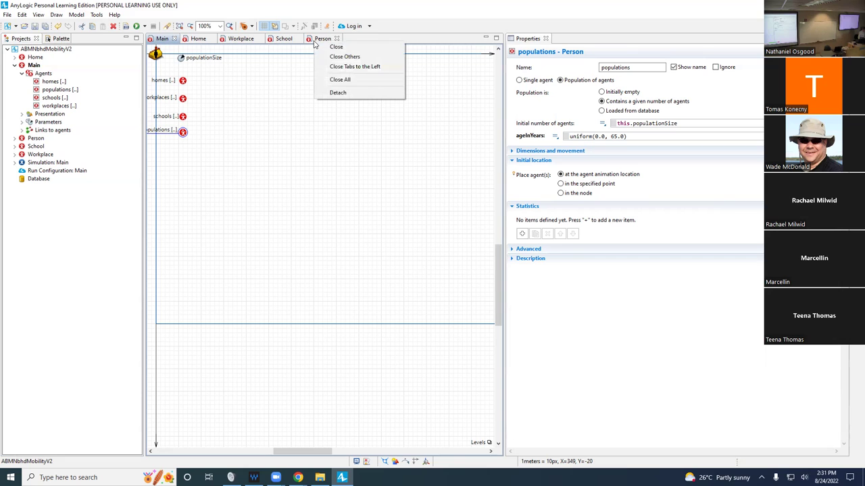
pyautogui.click(316, 38)
pyautogui.click(315, 38)
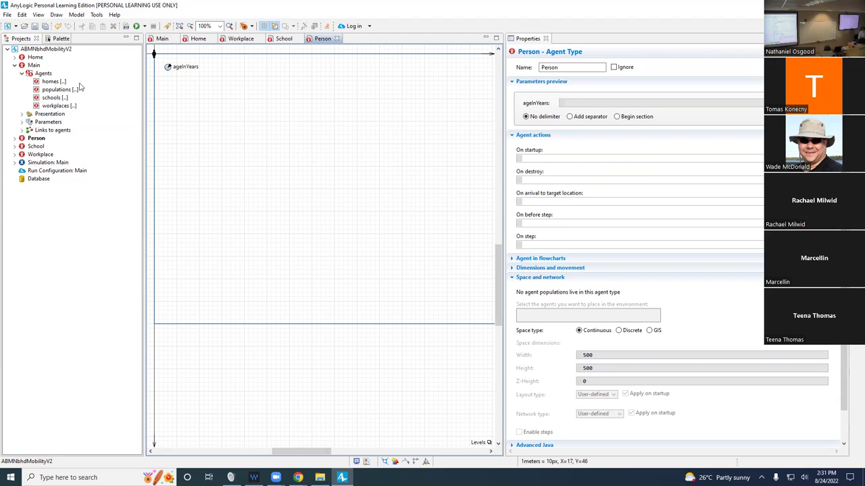
pyautogui.click(58, 38)
pyautogui.moveTo(44, 84); pyautogui.dragTo(169, 87)
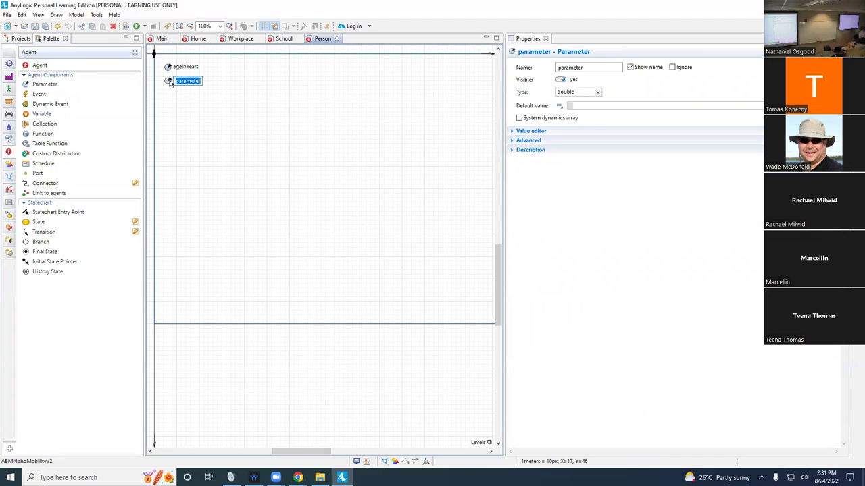
pyautogui.write('home')
pyautogui.press('Return')
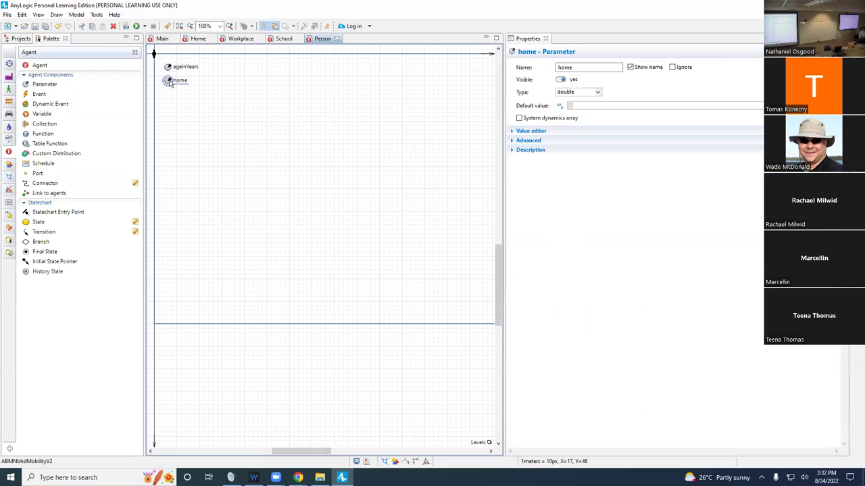
# Step: Set the home parameter's type to Home and its default value to null, and save the model
pyautogui.click(598, 93)
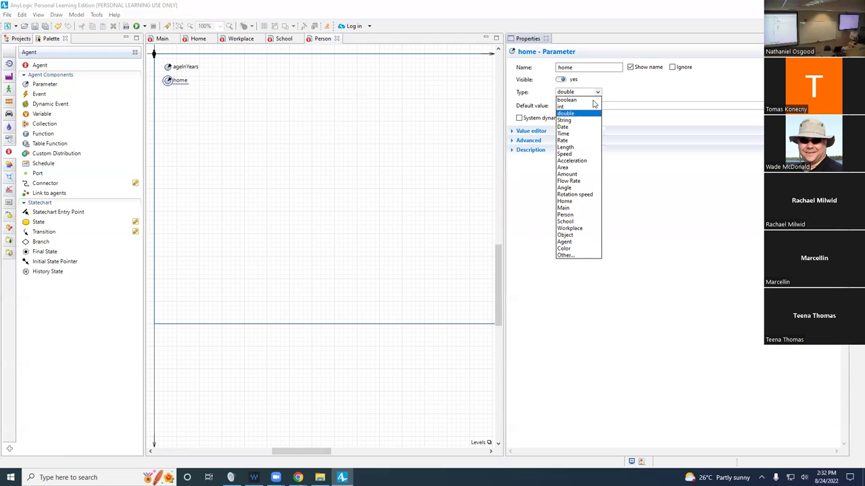
pyautogui.click(566, 201)
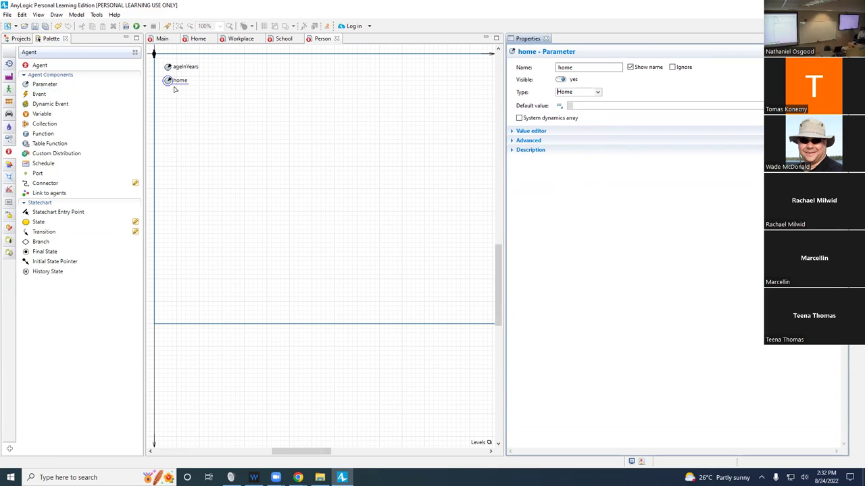
pyautogui.click(594, 106)
pyautogui.write('null')
pyautogui.hotkey('ctrl', 's')
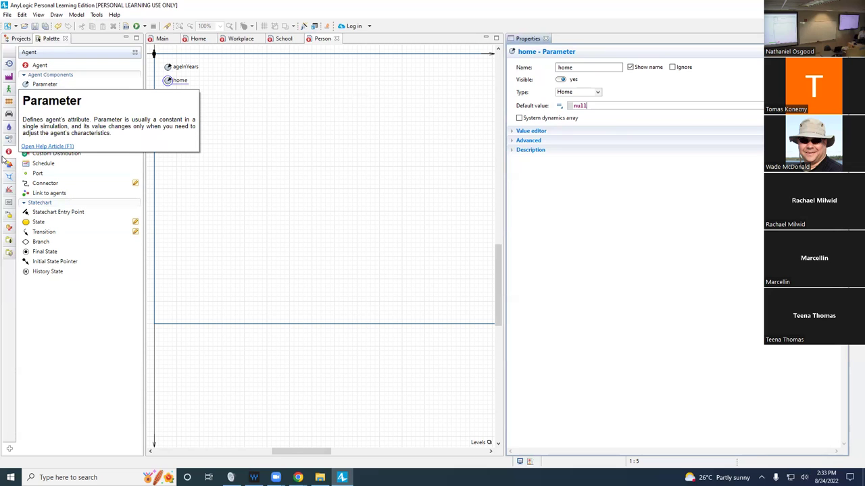
# Step: Add a parameter named workplace of type Workplace to the Person agent type, below home
pyautogui.click(39, 74)
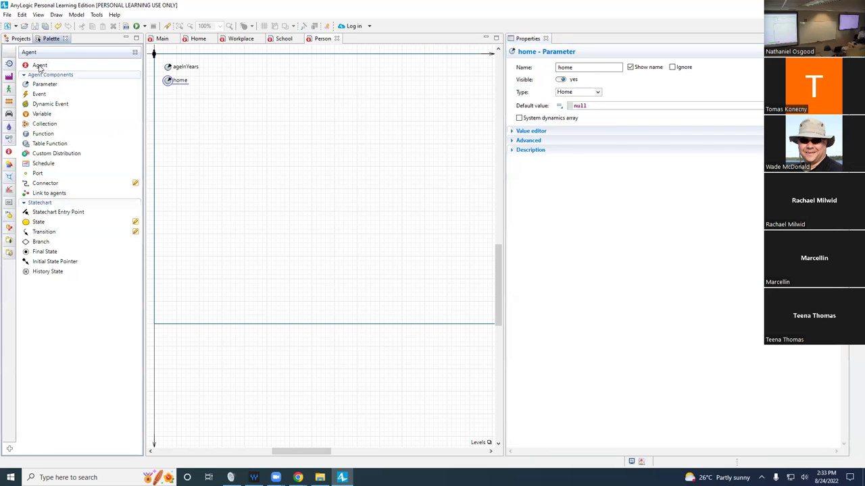
pyautogui.moveTo(42, 86); pyautogui.dragTo(168, 97)
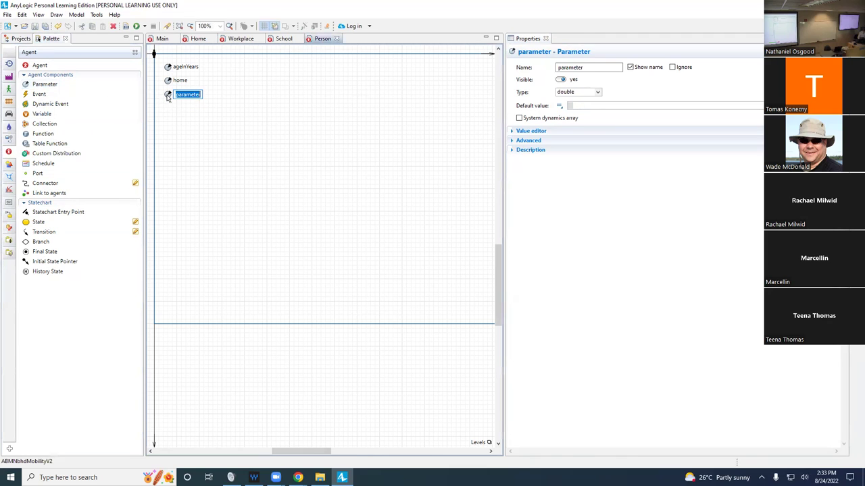
pyautogui.write('work')
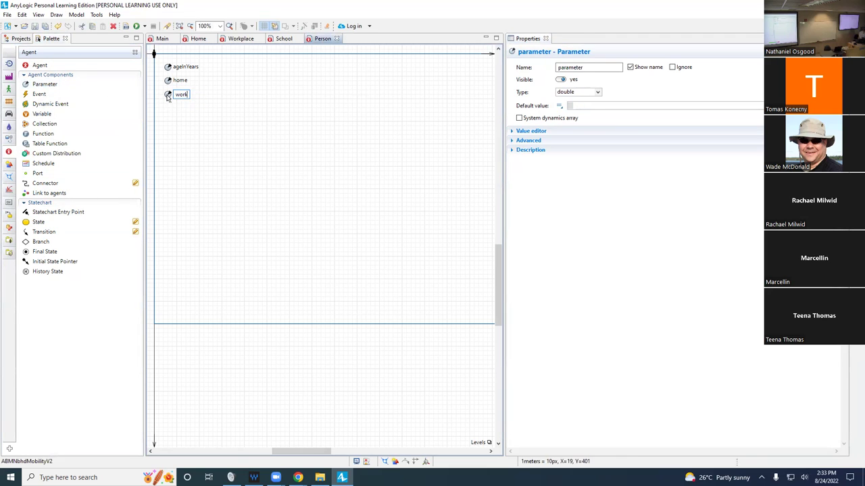
pyautogui.write('place')
pyautogui.press('Return')
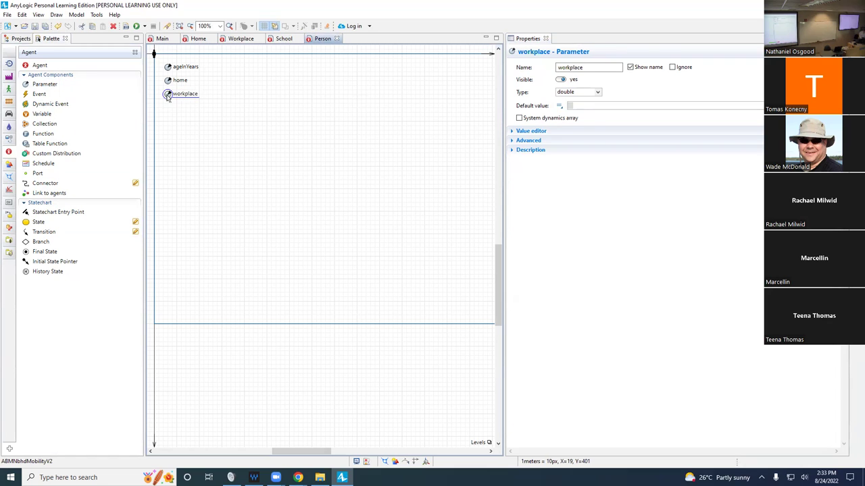
pyautogui.click(598, 93)
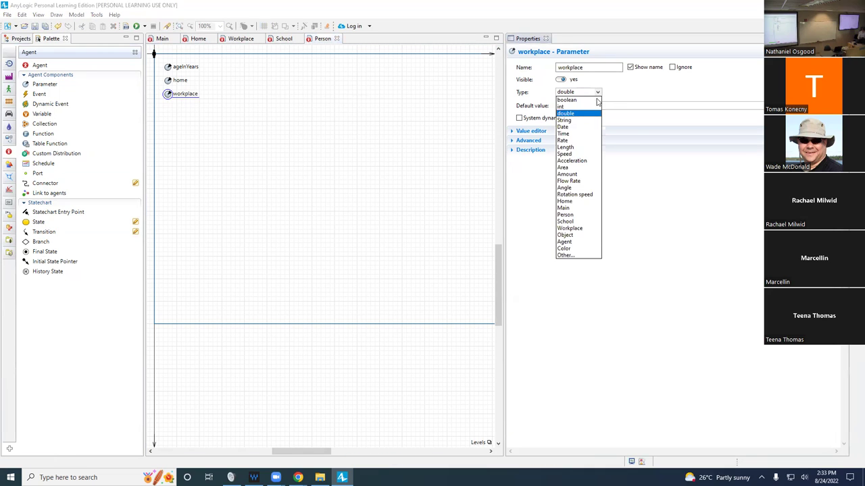
pyautogui.click(577, 229)
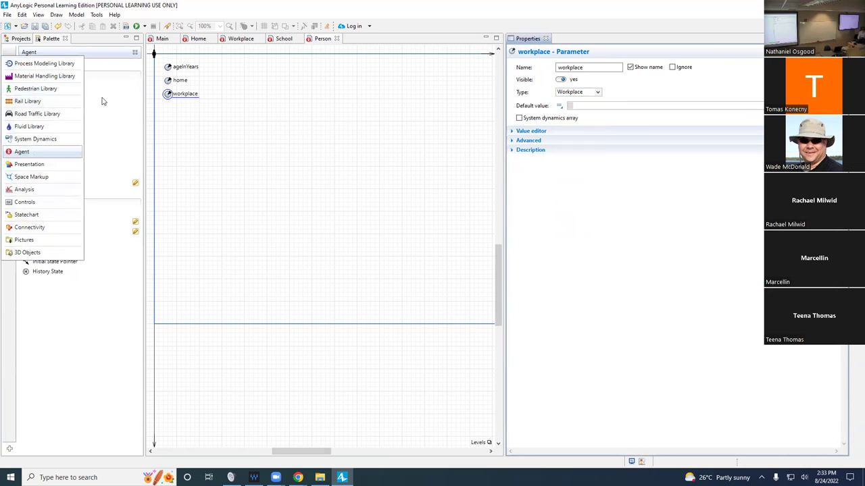
# Step: Add a parameter named school of type School to the Person agent type, below workplace
pyautogui.moveTo(43, 84); pyautogui.dragTo(171, 116)
pyautogui.write('sch')
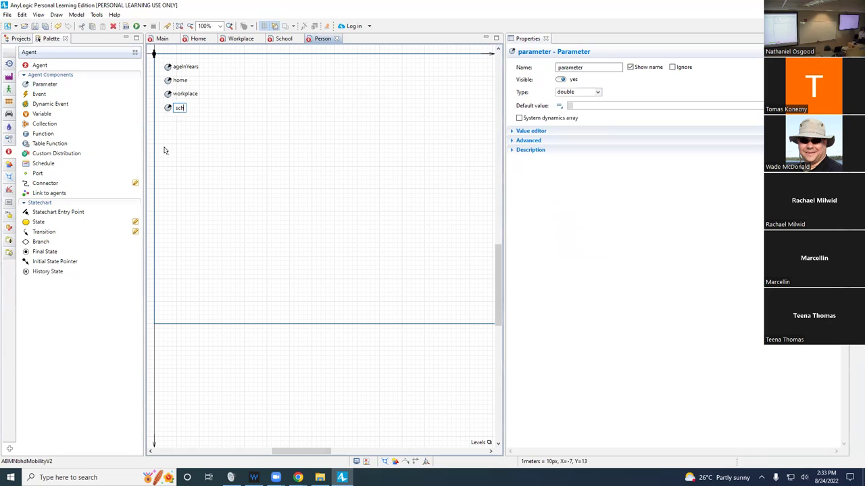
pyautogui.write('ool')
pyautogui.press('Return')
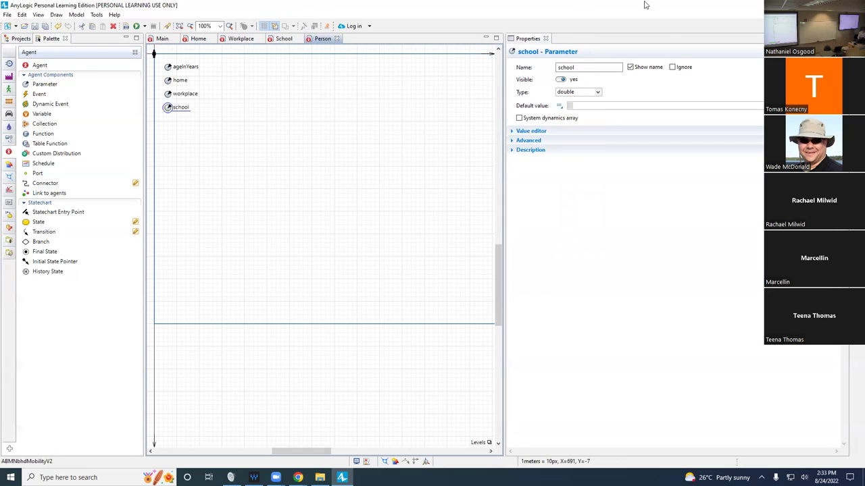
pyautogui.click(597, 92)
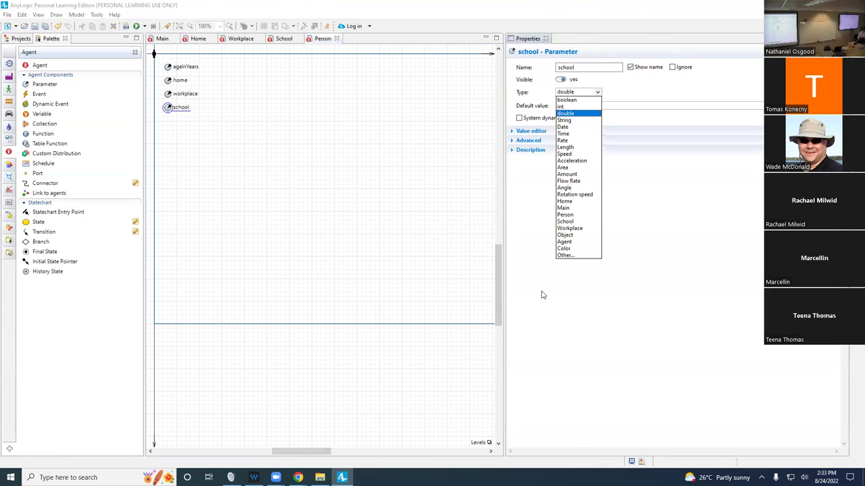
pyautogui.click(565, 222)
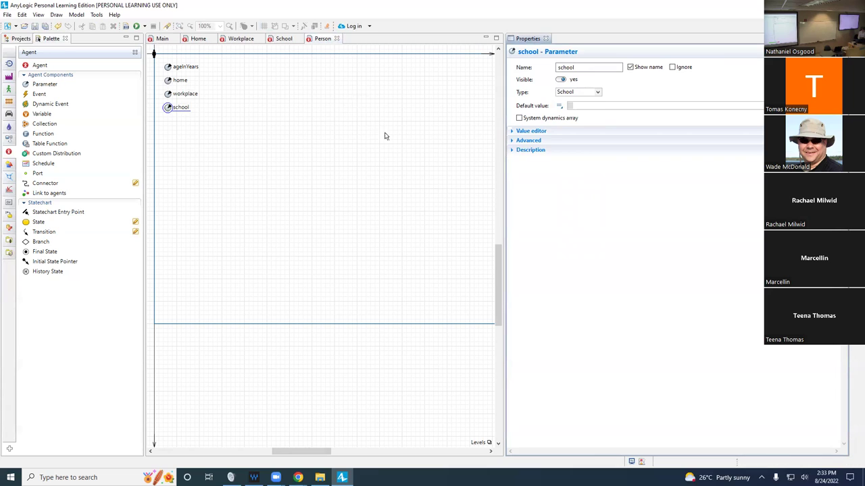
# Step: Set the default value of both the school and workplace parameters to null and save the model
pyautogui.click(584, 106)
pyautogui.write('null')
pyautogui.click(166, 96)
pyautogui.click(585, 105)
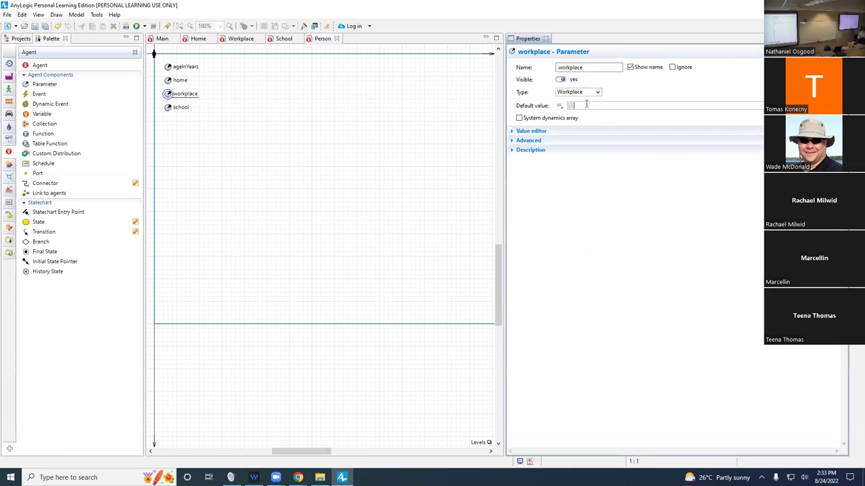
pyautogui.write('null')
pyautogui.hotkey('ctrl', 's')
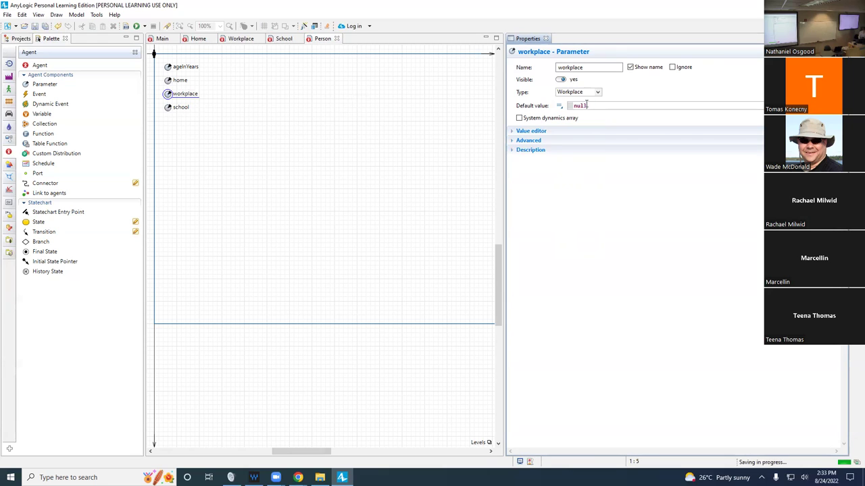
pyautogui.click(169, 81)
pyautogui.doubleClick(175, 94)
pyautogui.press('Return')
pyautogui.click(171, 108)
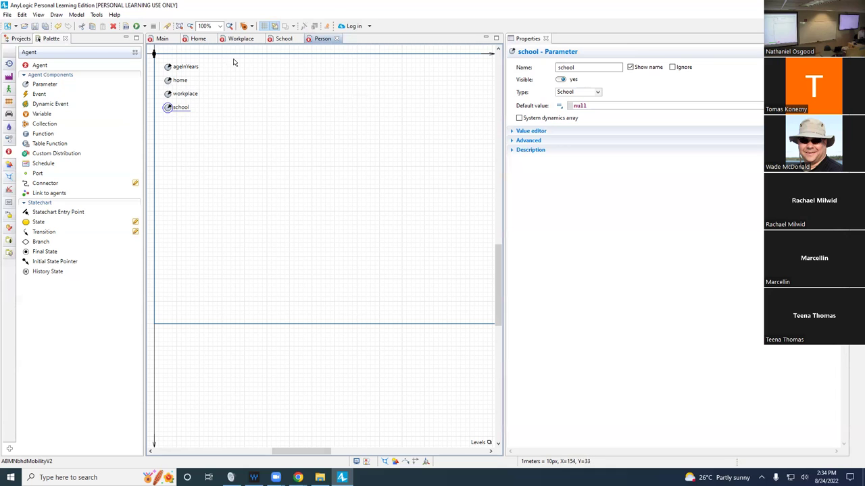
# Step: In Main, set the home value of the populations agents to homes.random() and build the model
pyautogui.click(162, 40)
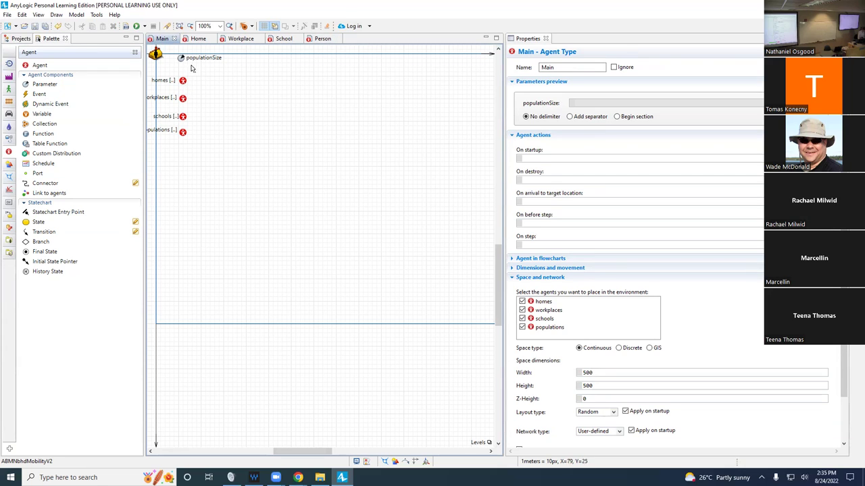
pyautogui.click(183, 132)
pyautogui.click(618, 148)
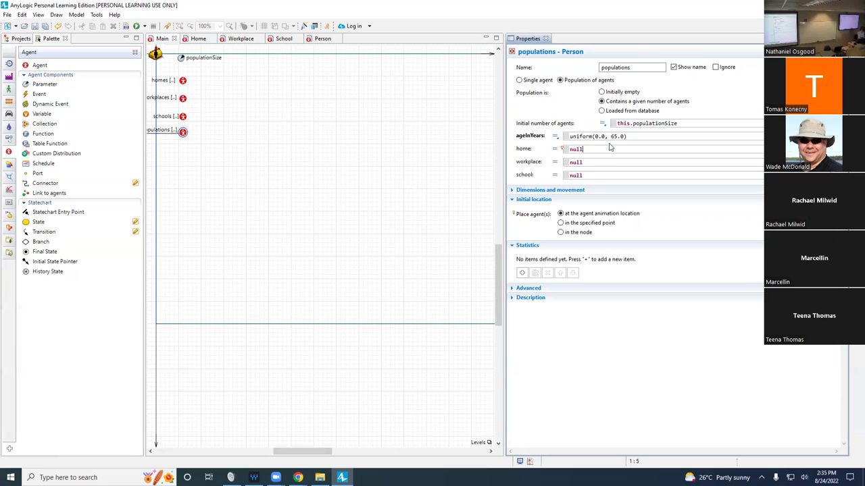
pyautogui.hotkey('shift', 'Home')
pyautogui.write('homes.')
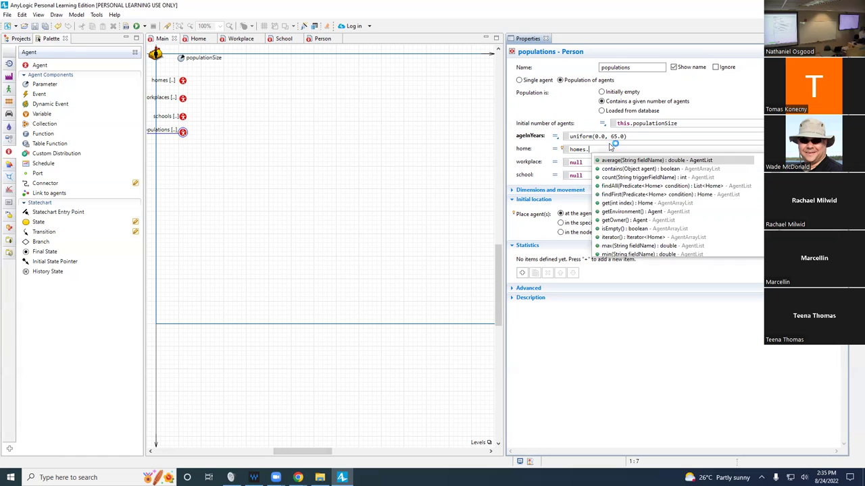
pyautogui.write('ran')
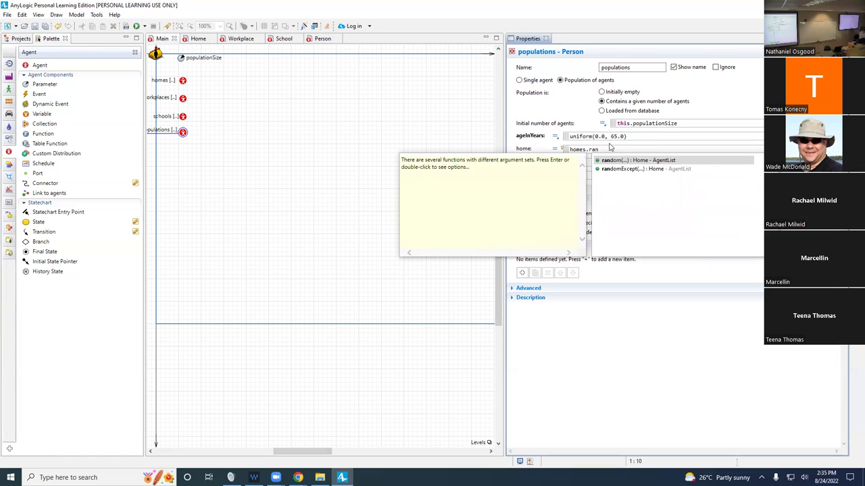
pyautogui.press('Return')
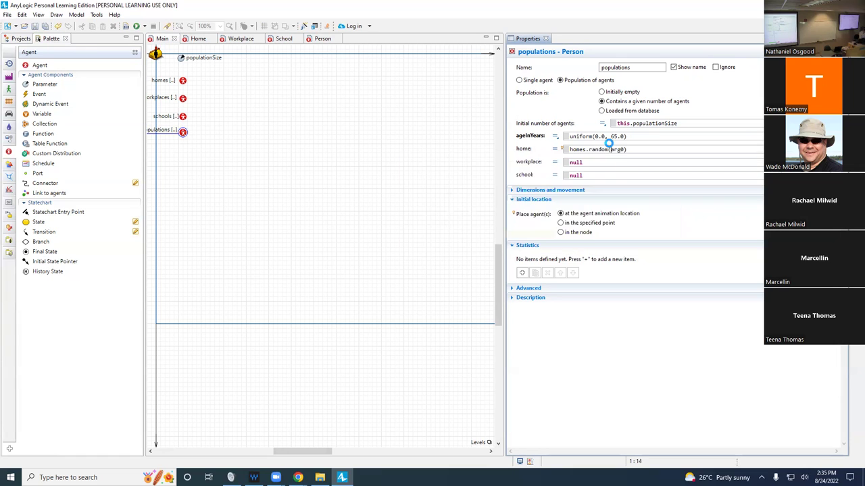
pyautogui.press('BackSpace')
pyautogui.click(125, 27)
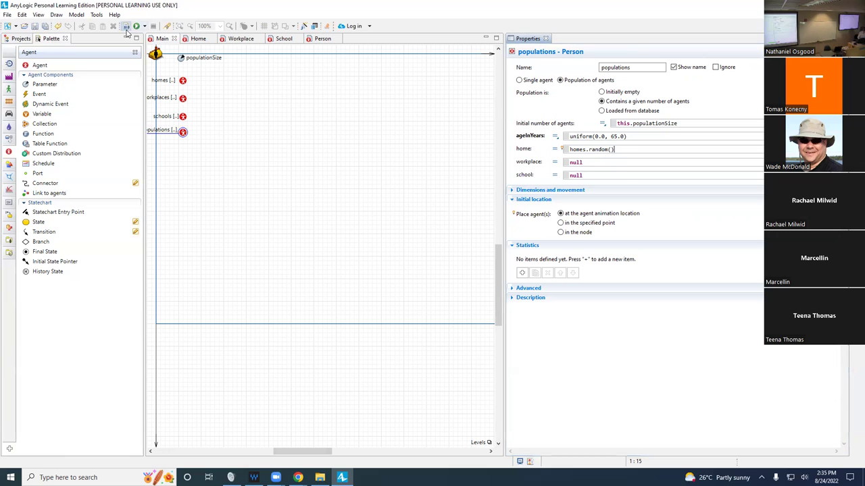
pyautogui.click(627, 148)
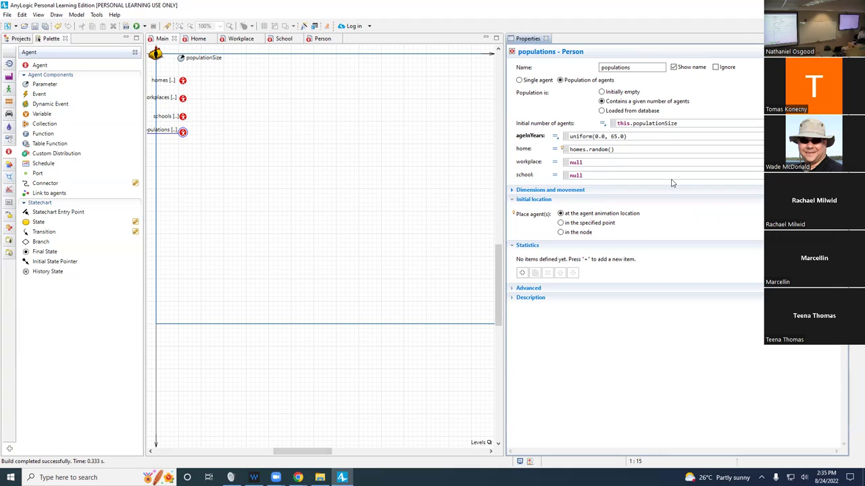
# Step: Set the workplace value of the populations agents to workplaces.random() and save the model
pyautogui.moveTo(585, 163); pyautogui.dragTo(558, 162)
pyautogui.write('workp')
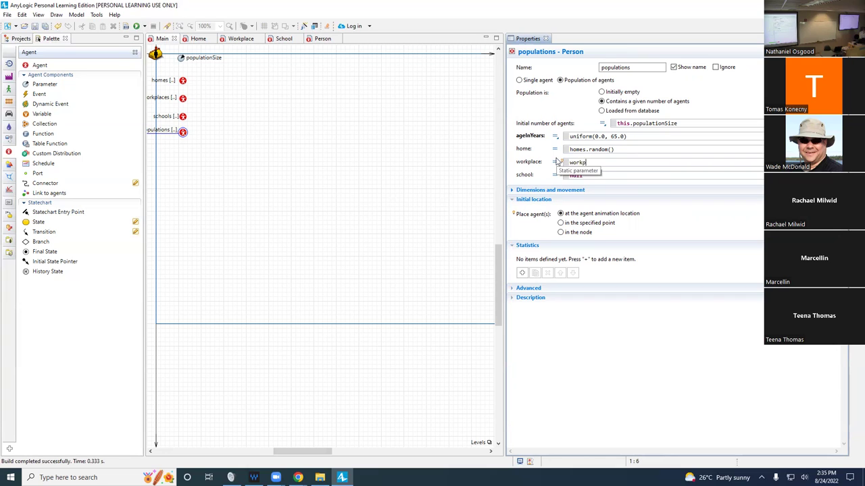
pyautogui.write('laces.random()')
pyautogui.click(601, 175)
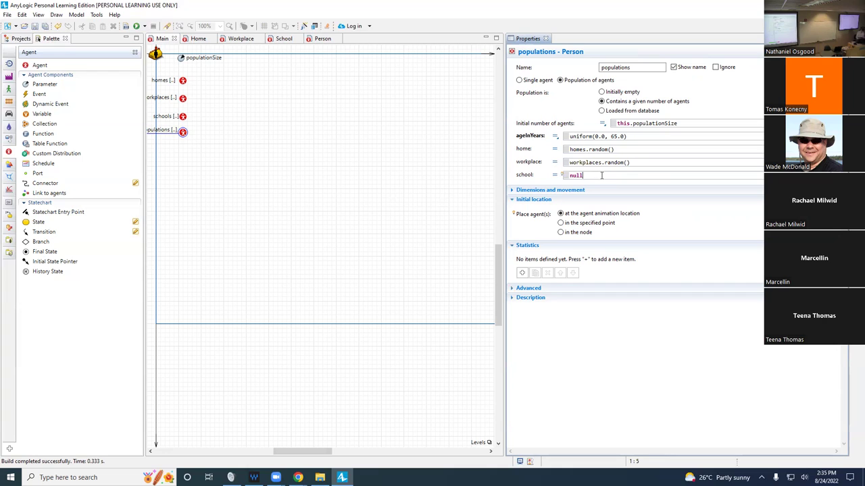
pyautogui.hotkey('ctrl', 's')
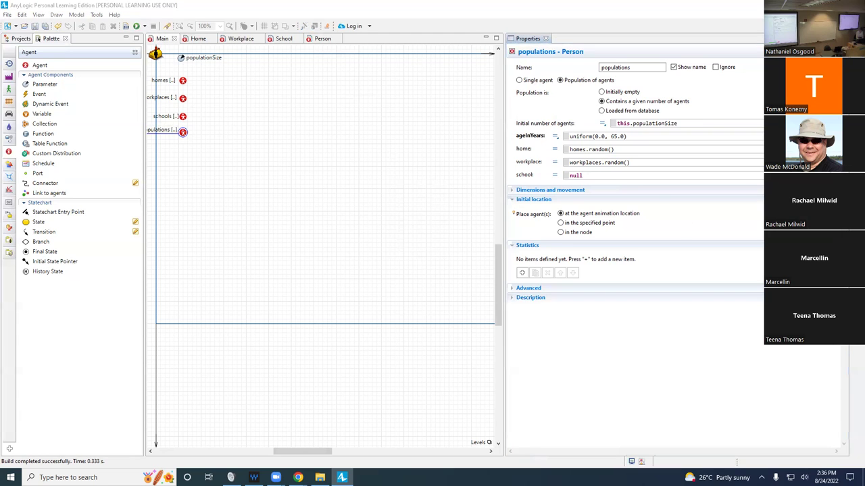
# Step: Replace the null school value of the populations agents with a getNearestAgent() call
pyautogui.moveTo(582, 176); pyautogui.dragTo(544, 171)
pyautogui.hotkey('ctrl', 's')
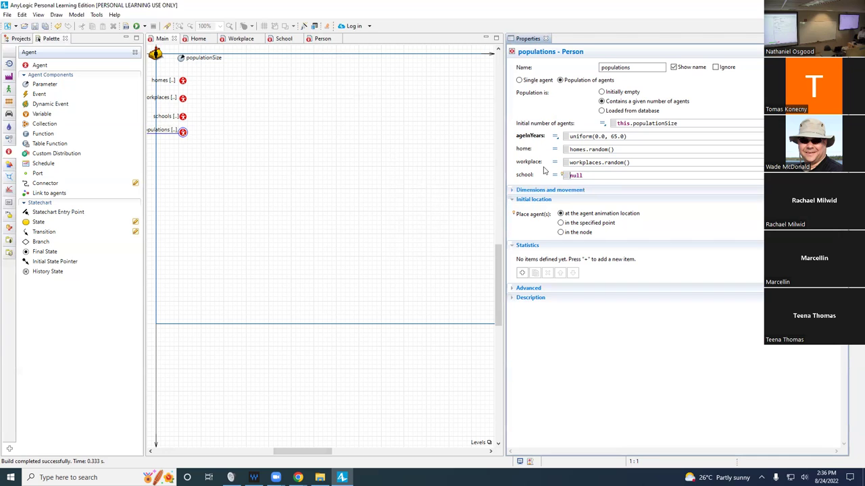
pyautogui.hotkey('ctrl', 'a')
pyautogui.write('getNearestAgent(')
pyautogui.write('schoo')
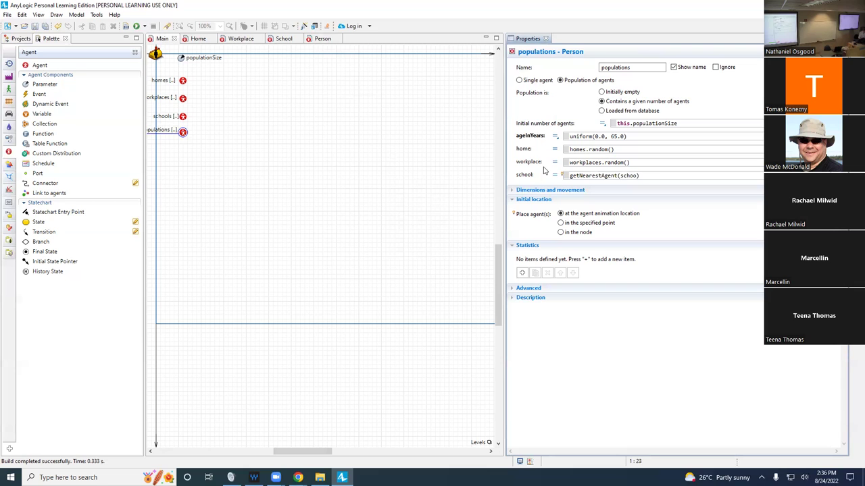
# Step: Complete the school expression of the populations agents as self.home.getNearestAgent(schools)
pyautogui.hotkey('ctrl', 'a')
pyautogui.press('Home')
pyautogui.write('self.')
pyautogui.write('school')
pyautogui.write('.')
pyautogui.press('BackSpace')
pyautogui.press('BackSpace')
pyautogui.press('BackSpace')
pyautogui.press('BackSpace')
pyautogui.press('BackSpace')
pyautogui.press('BackSpace')
pyautogui.press('BackSpace')
pyautogui.write('home.')
pyautogui.press('Right')
pyautogui.press('Right')
pyautogui.press('Right')
pyautogui.press('Right')
pyautogui.press('Right')
pyautogui.press('Right')
pyautogui.press('Right')
pyautogui.press('Right')
pyautogui.press('Right')
pyautogui.press('Right')
pyautogui.press('Right')
pyautogui.press('Right')
pyautogui.press('Right')
pyautogui.press('Right')
pyautogui.press('Right')
pyautogui.press('Right')
pyautogui.write('ls')
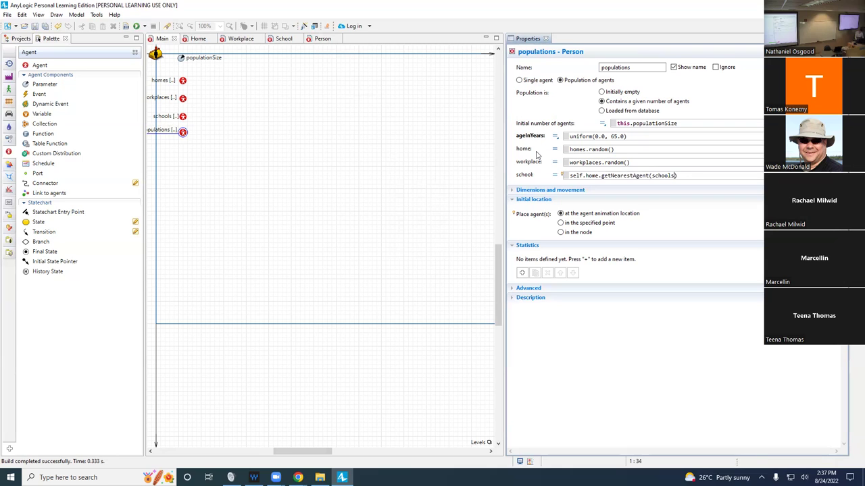
pyautogui.write(')')
# Step: Build the model with the new school expression and save it
pyautogui.click(126, 26)
pyautogui.doubleClick(577, 175)
pyautogui.doubleClick(593, 175)
pyautogui.hotkey('ctrl', 's')
# Step: Rebuild the model and run its Simulation experiment from the project tree
pyautogui.click(18, 38)
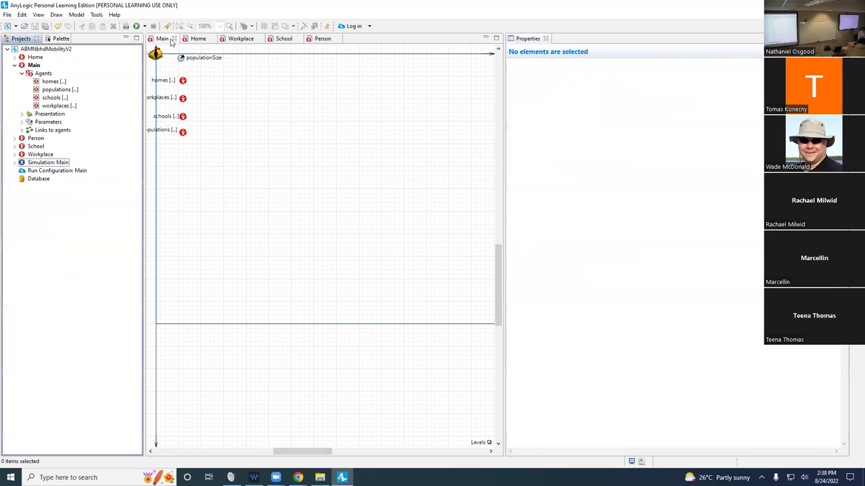
pyautogui.click(125, 26)
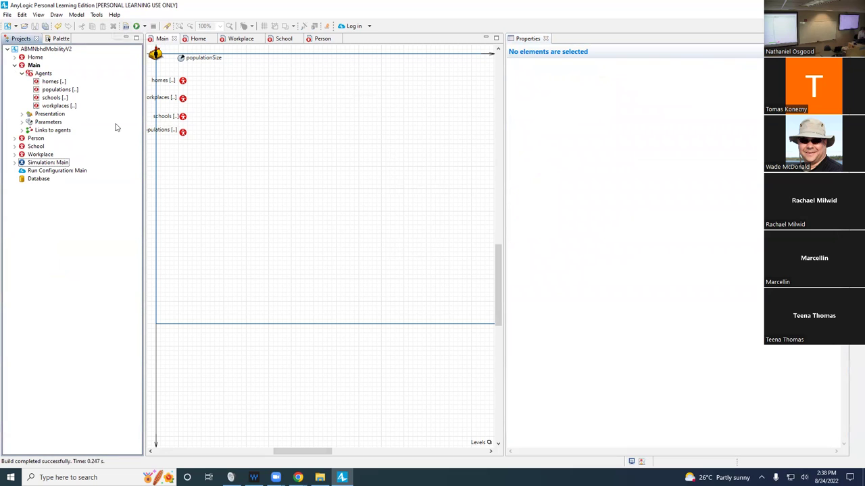
pyautogui.rightClick(64, 164)
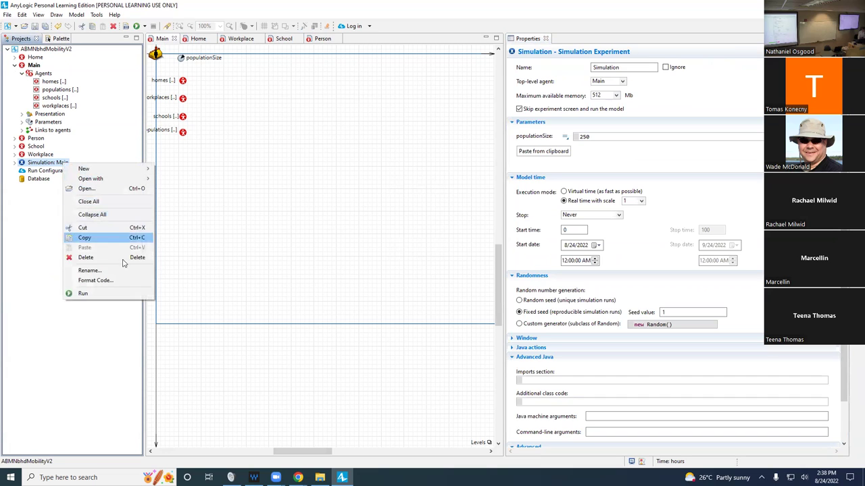
pyautogui.click(118, 298)
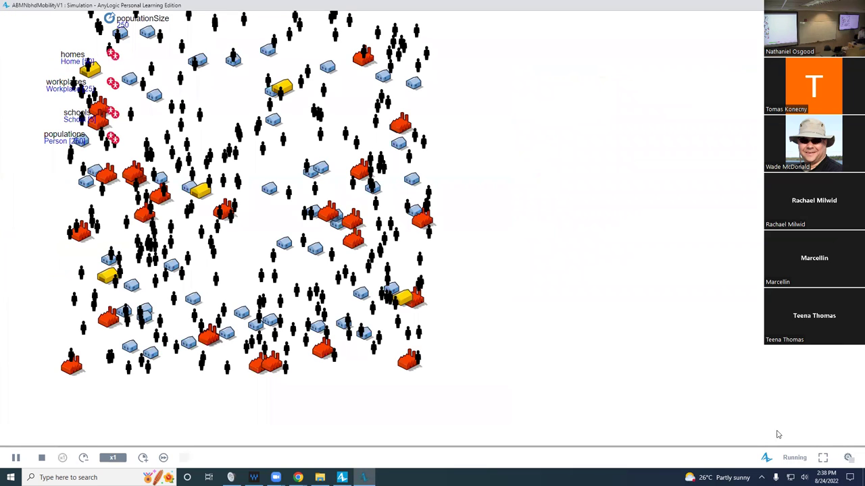
# Step: Inspect the age, home, workplace and school of a single Person in the running simulation, and close the simulation window
pyautogui.click(849, 458)
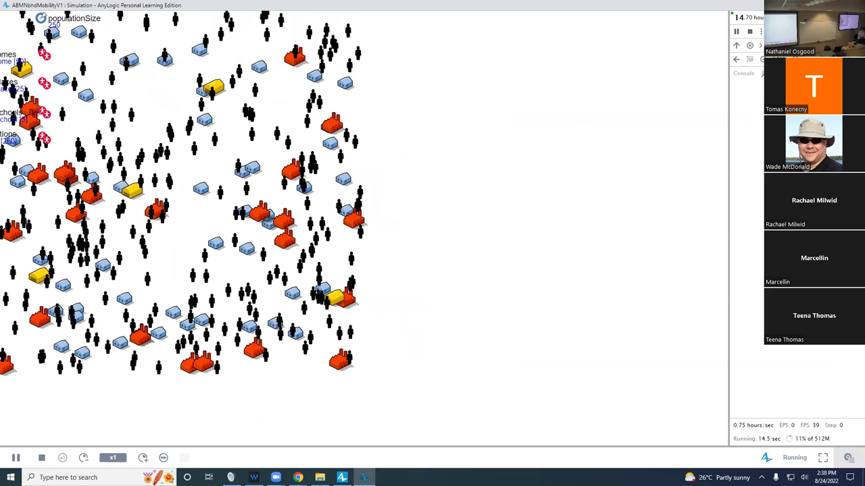
pyautogui.click(749, 45)
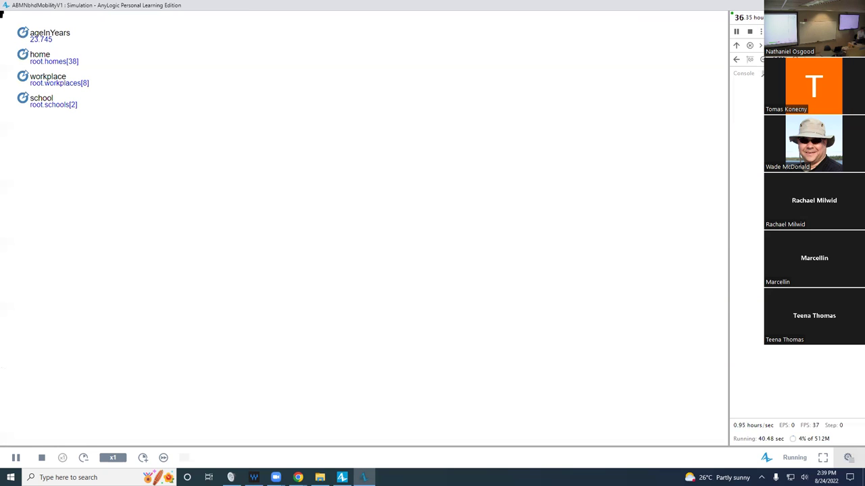
pyautogui.hotkey('alt', 'F4')
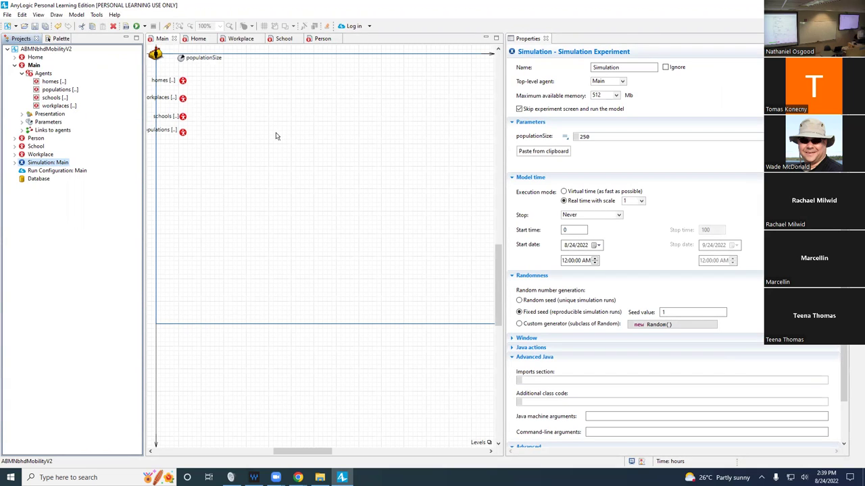
# Step: Add a statechart entry point named dailyMobilityStatechart to the Person agent type, beside the parameters
pyautogui.click(320, 39)
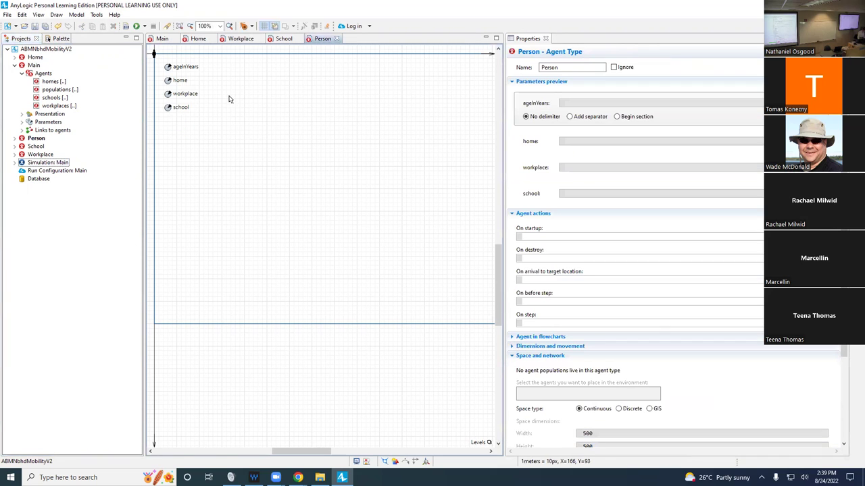
pyautogui.hotkey('ctrl', 's')
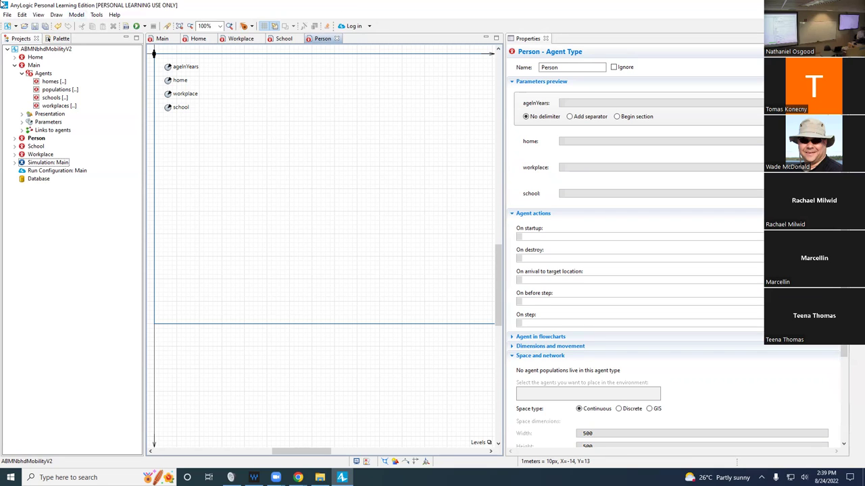
pyautogui.click(59, 38)
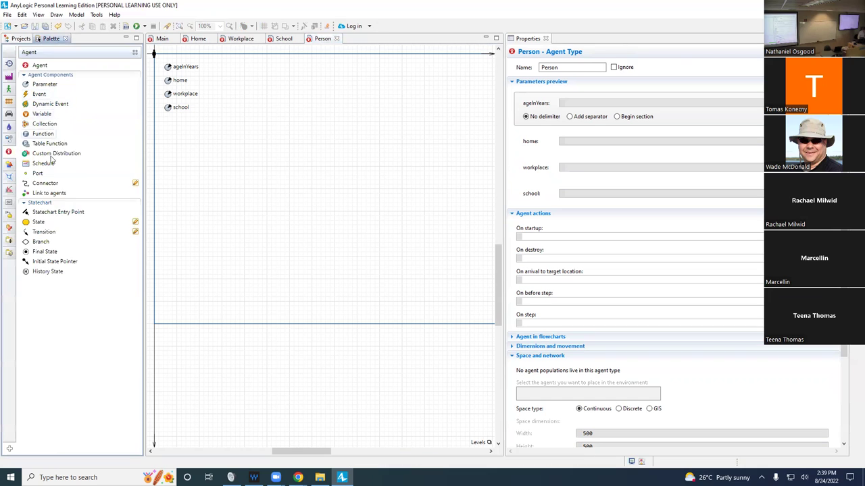
pyautogui.moveTo(39, 214); pyautogui.dragTo(266, 77)
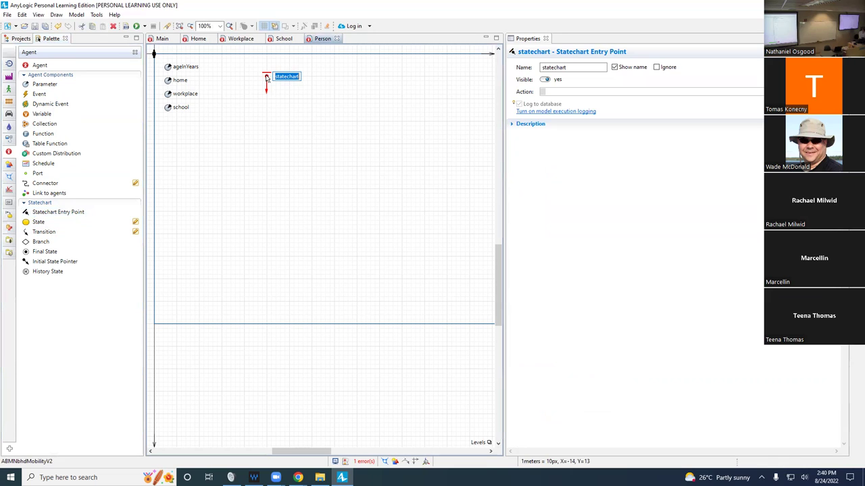
pyautogui.write('mobility')
pyautogui.press('BackSpace')
pyautogui.press('BackSpace')
pyautogui.press('BackSpace')
pyautogui.press('BackSpace')
pyautogui.press('BackSpace')
pyautogui.press('BackSpace')
pyautogui.press('BackSpace')
pyautogui.press('BackSpace')
pyautogui.write('dailyMobilityStatechart')
pyautogui.press('Return')
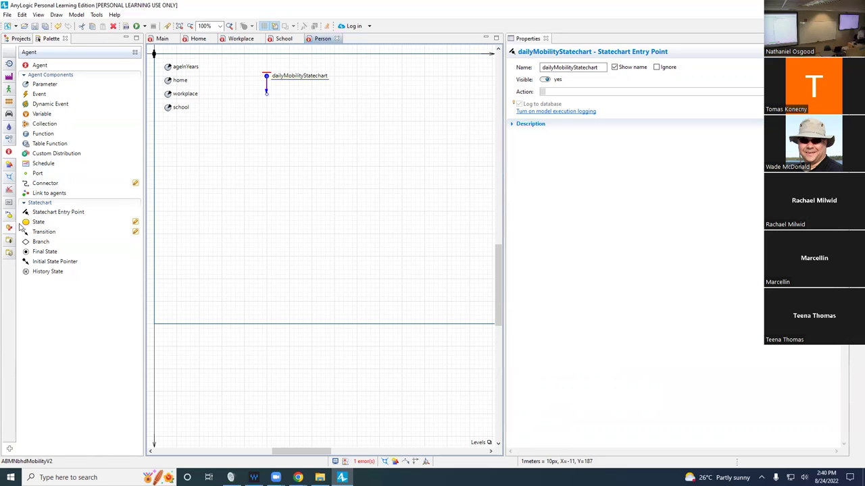
# Step: Add a state named atHome at the end of the dailyMobilityStatechart entry arrow
pyautogui.moveTo(25, 228)
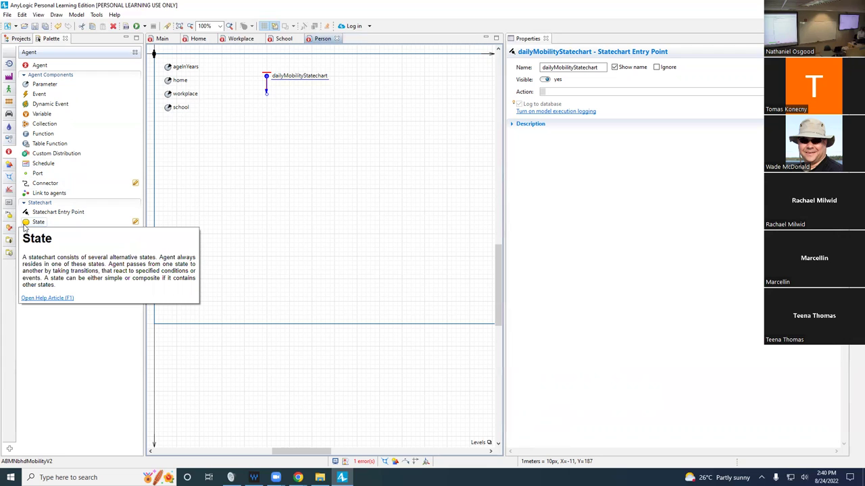
pyautogui.moveTo(25, 228); pyautogui.dragTo(251, 99)
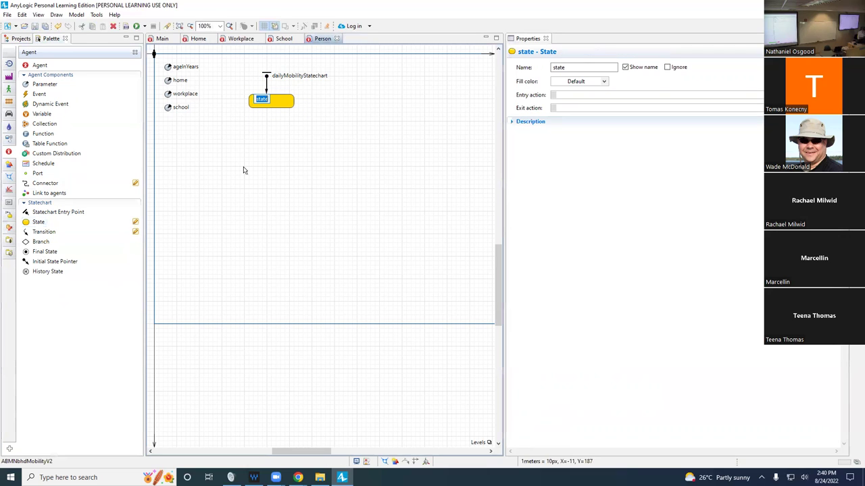
pyautogui.write('home')
pyautogui.press('BackSpace')
pyautogui.press('BackSpace')
pyautogui.press('BackSpace')
pyautogui.press('BackSpace')
pyautogui.write('atHome')
pyautogui.press('Return')
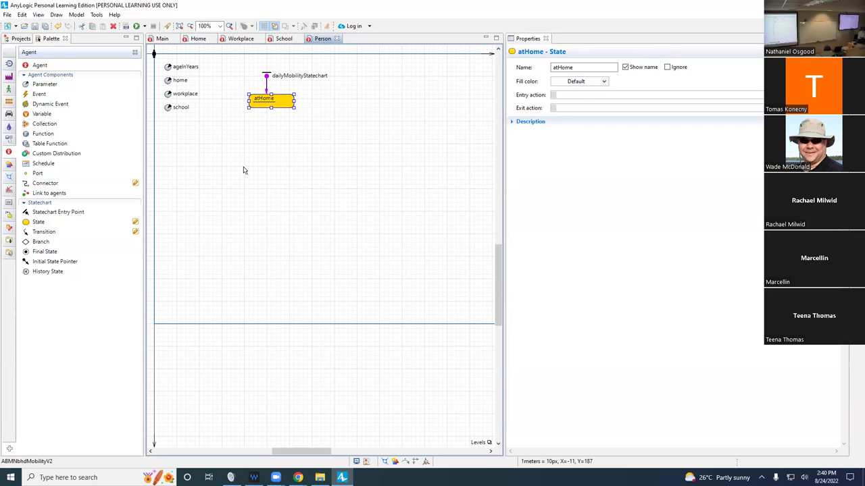
# Step: Shift the tip of the dailyMobilityStatechart entry arrow to the middle of the atHome state's upper edge
pyautogui.click(220, 26)
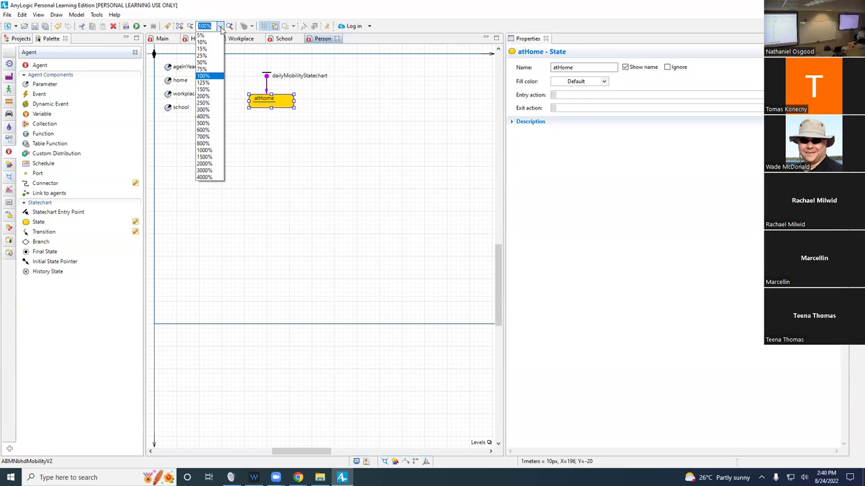
pyautogui.click(207, 100)
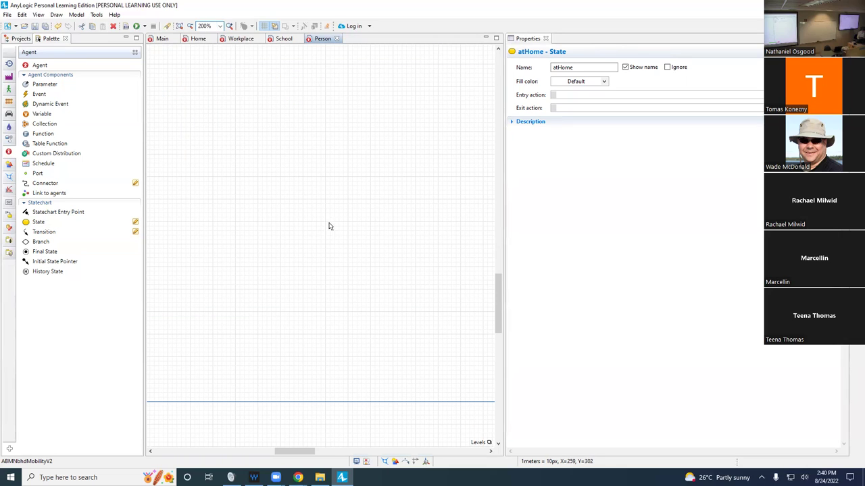
pyautogui.moveTo(500, 301); pyautogui.dragTo(502, 242)
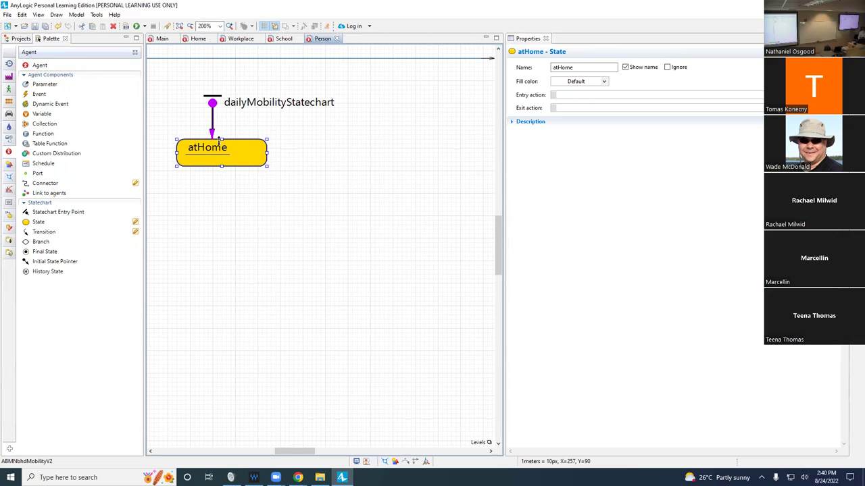
pyautogui.moveTo(232, 157); pyautogui.dragTo(234, 154)
pyautogui.click(212, 134)
pyautogui.moveTo(214, 138)
pyautogui.mouseDown()
pyautogui.moveTo(228, 140)
pyautogui.moveTo(228, 154)
pyautogui.moveTo(218, 141)
pyautogui.mouseUp()
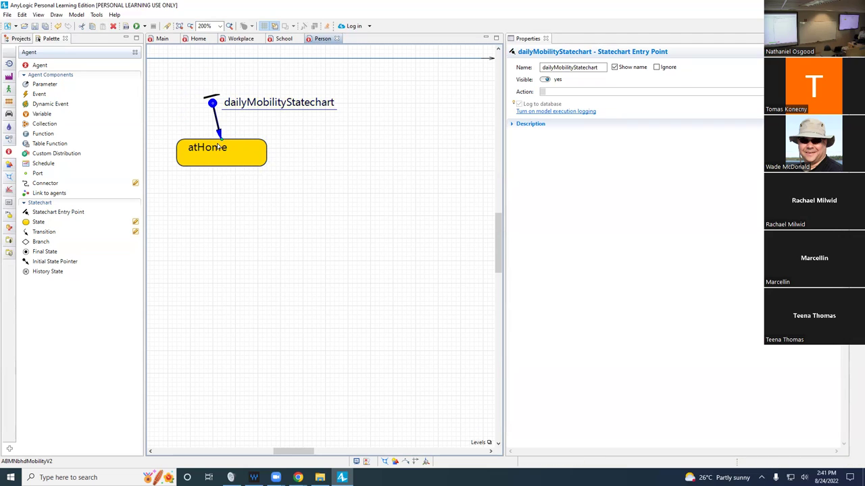
# Step: Align the dailyMobilityStatechart entry point directly above the atHome state so its arrow runs vertically
pyautogui.moveTo(212, 103); pyautogui.dragTo(222, 103)
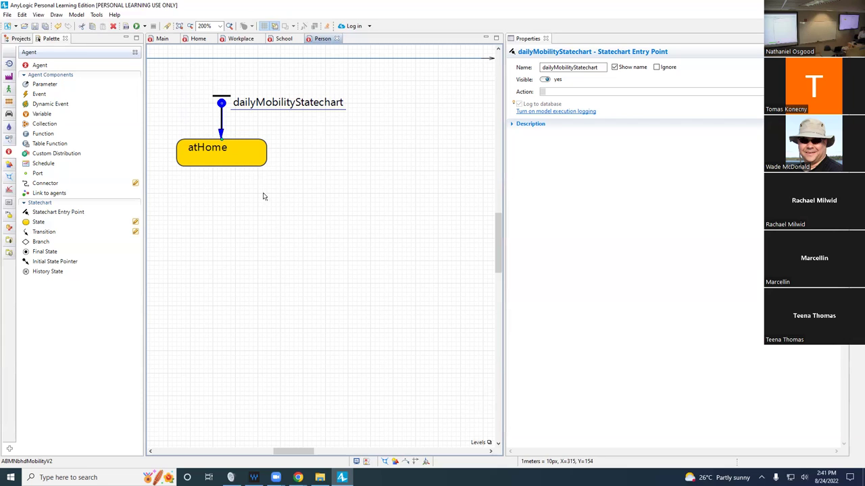
pyautogui.click(253, 153)
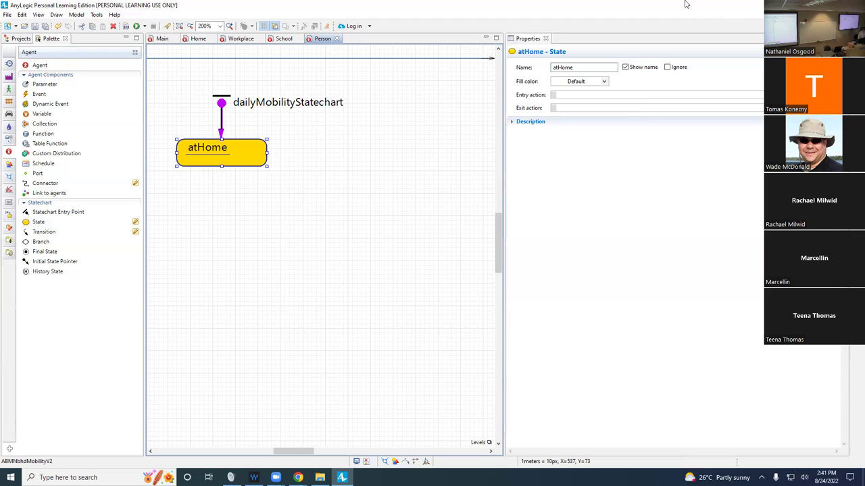
pyautogui.click(553, 96)
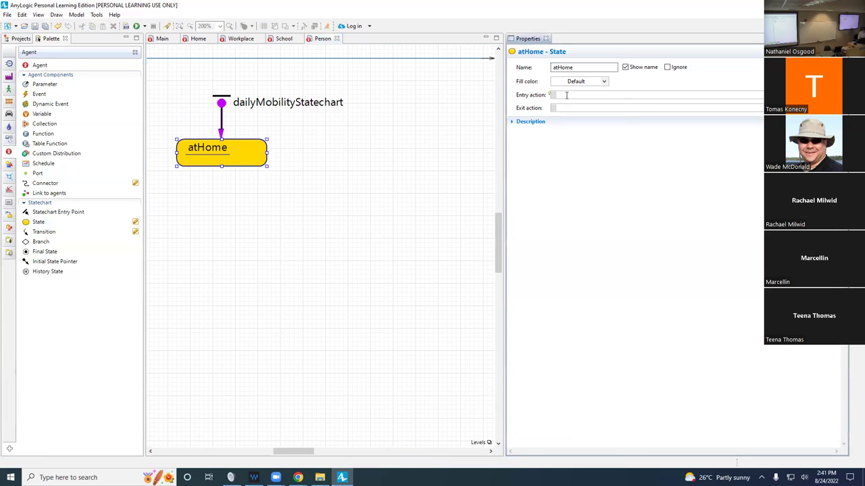
# Step: Set the action of the dailyMobilityStatechart entry point to this.jumpTo(this.home); and save the model
pyautogui.click(222, 103)
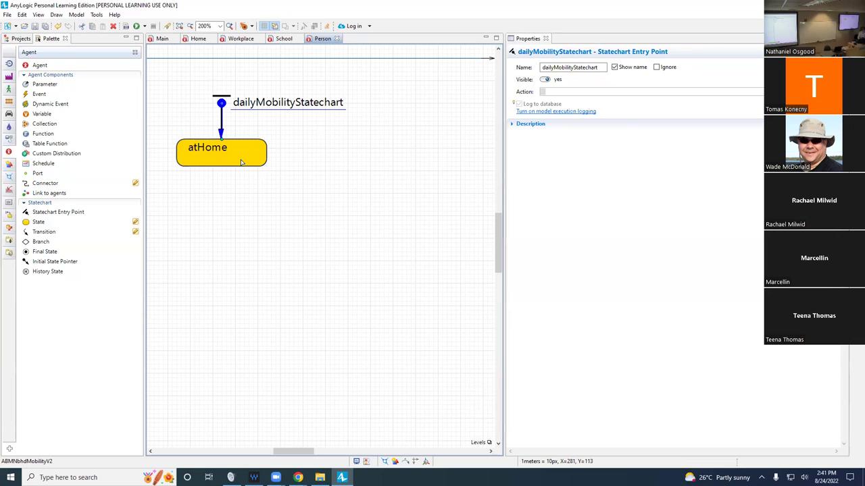
pyautogui.click(577, 93)
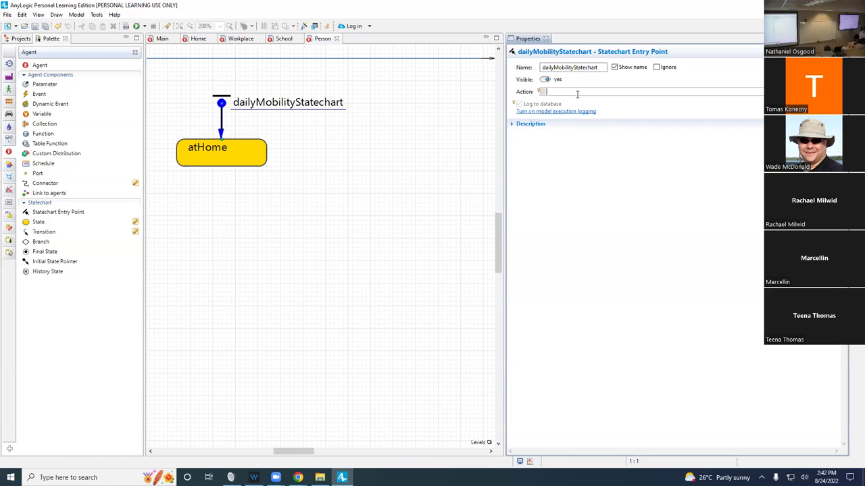
pyautogui.write('this.jump')
pyautogui.hotkey('ctrl', 'space')
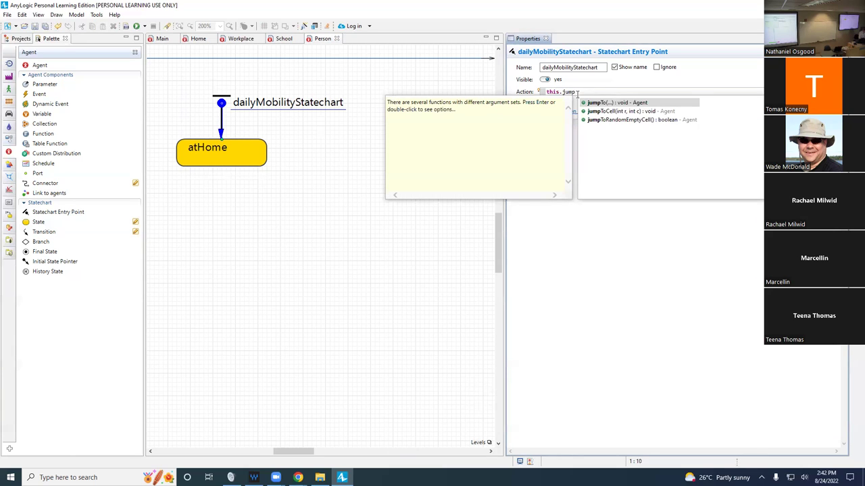
pyautogui.press('Return')
pyautogui.press('Return')
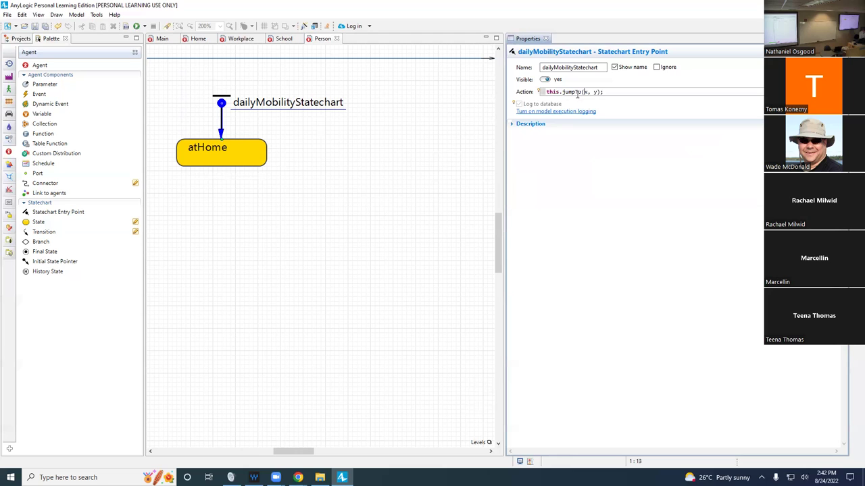
pyautogui.hotkey('shift', 'Right')
pyautogui.hotkey('shift', 'Right')
pyautogui.hotkey('shift', 'Right')
pyautogui.hotkey('shift', 'Right')
pyautogui.write('this.home')
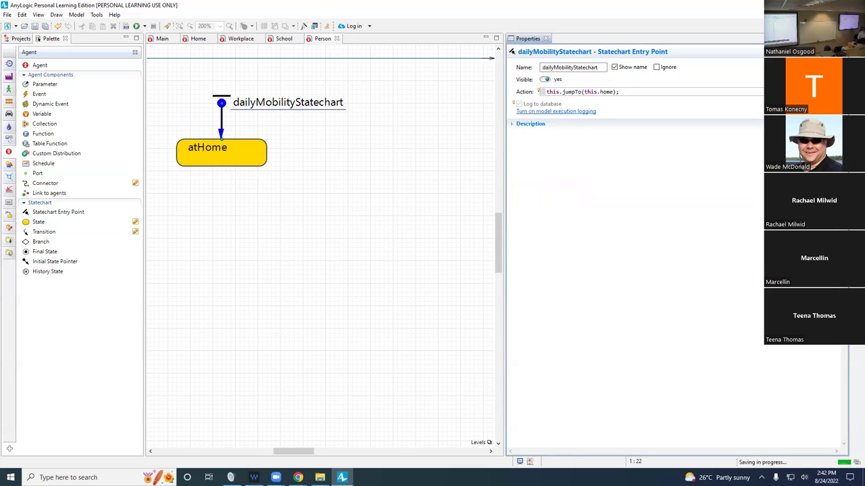
# Step: Copy the entry point's action code into a new Notepad document and enlarge the text for easy reading
pyautogui.moveTo(279, 451); pyautogui.dragTo(248, 462)
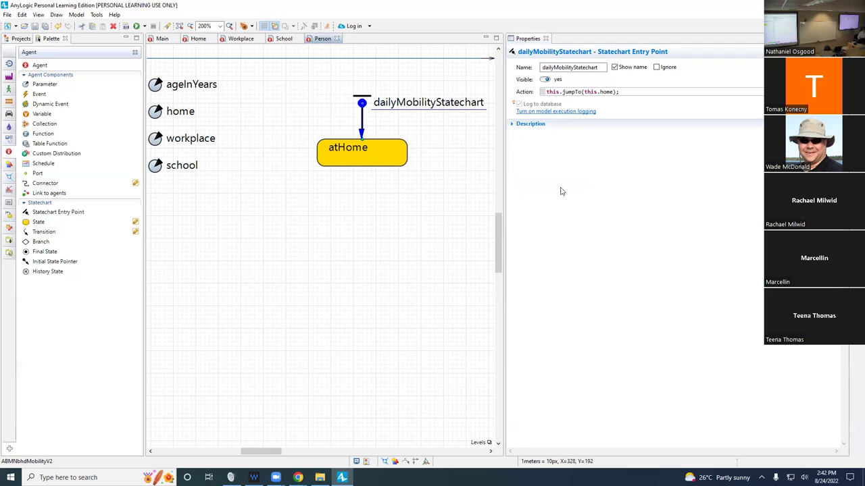
pyautogui.moveTo(676, 94); pyautogui.dragTo(478, 91)
pyautogui.hotkey('ctrl', 'c')
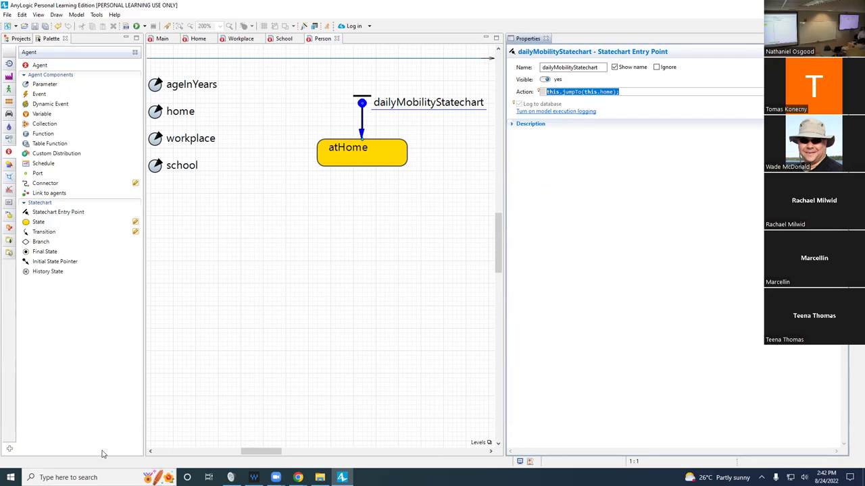
pyautogui.click(10, 477)
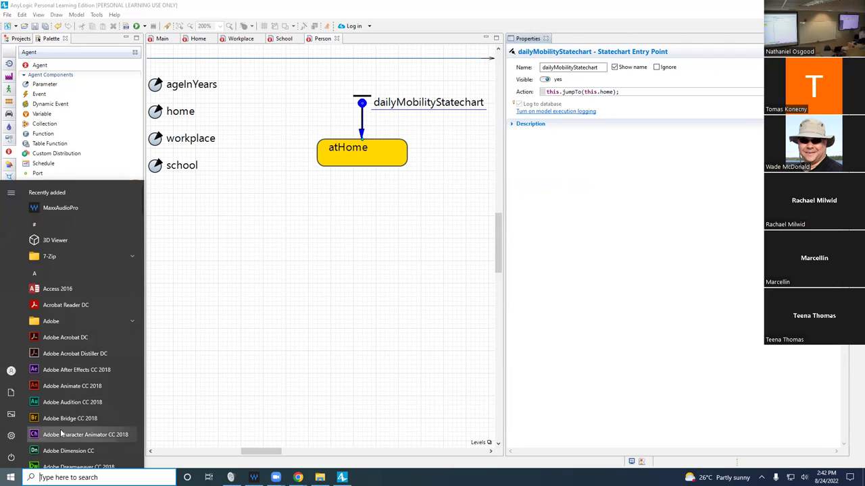
pyautogui.write('notepad')
pyautogui.press('Return')
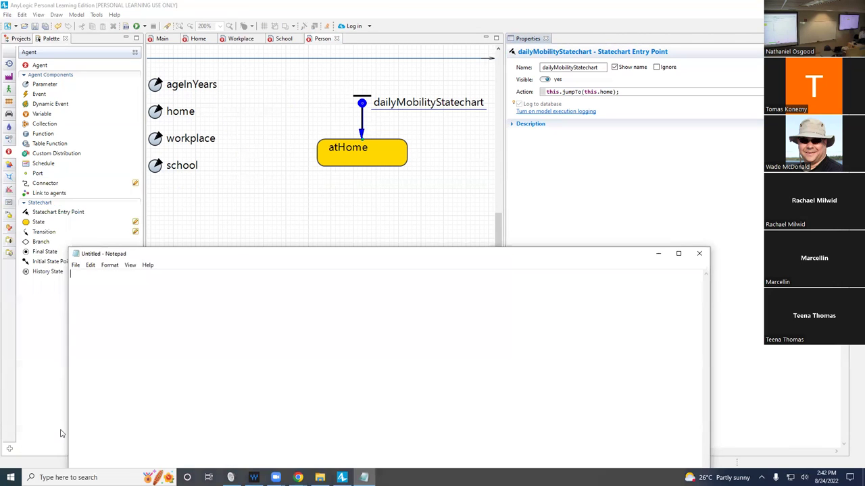
pyautogui.hotkey('ctrl', 'v')
pyautogui.hotkey('ctrl', '+')
pyautogui.hotkey('ctrl', '+')
pyautogui.hotkey('ctrl', '+')
pyautogui.hotkey('ctrl', '+')
pyautogui.hotkey('ctrl', '+')
pyautogui.hotkey('ctrl', '+')
pyautogui.hotkey('ctrl', '+')
pyautogui.hotkey('ctrl', '+')
pyautogui.hotkey('ctrl', '+')
pyautogui.hotkey('ctrl', '+')
pyautogui.hotkey('ctrl', '+')
pyautogui.hotkey('ctrl', '+')
pyautogui.hotkey('ctrl', '+')
pyautogui.hotkey('ctrl', '+')
pyautogui.hotkey('ctrl', '+')
pyautogui.hotkey('ctrl', '+')
pyautogui.hotkey('ctrl', '+')
pyautogui.hotkey('ctrl', '+')
pyautogui.hotkey('ctrl', '+')
pyautogui.hotkey('ctrl', '+')
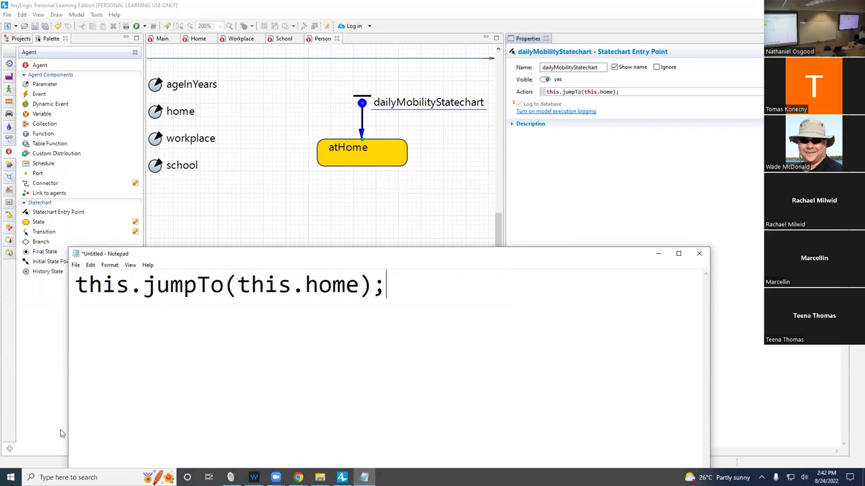
pyautogui.hotkey('ctrl', '+')
pyautogui.hotkey('ctrl', '+')
pyautogui.hotkey('ctrl', '+')
pyautogui.hotkey('ctrl', '+')
pyautogui.hotkey('ctrl', '+')
pyautogui.hotkey('ctrl', '+')
pyautogui.hotkey('ctrl', '+')
pyautogui.hotkey('ctrl', '+')
pyautogui.hotkey('ctrl', '+')
pyautogui.hotkey('ctrl', '+')
pyautogui.hotkey('ctrl', '+')
pyautogui.hotkey('ctrl', '+')
pyautogui.hotkey('ctrl', '+')
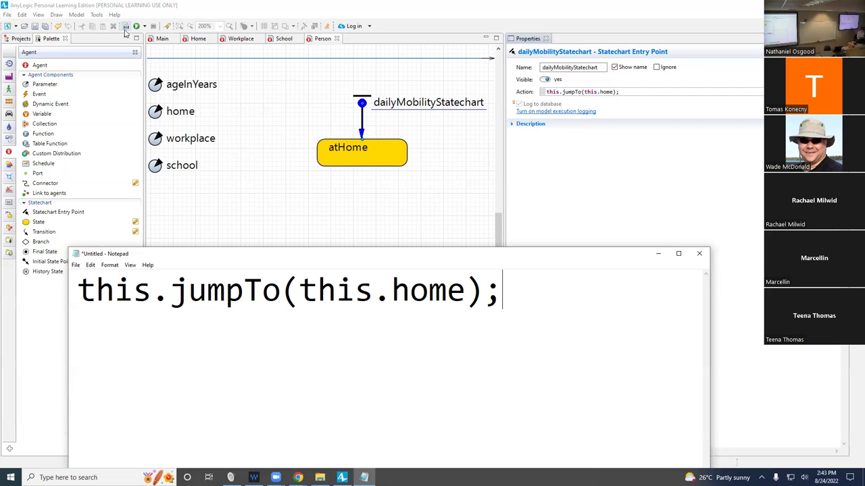
# Step: Return to AnyLogic, build the model and check the code completions offered for this.home in the entry point's action
pyautogui.click(267, 5)
pyautogui.click(126, 26)
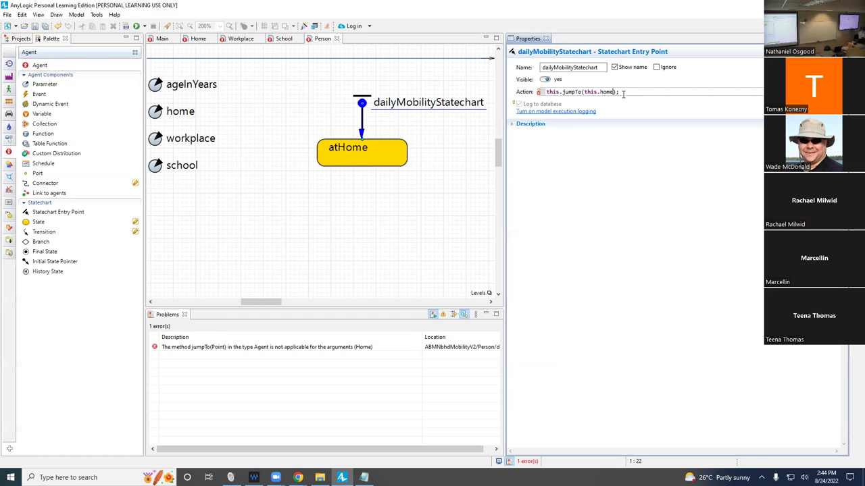
pyautogui.write('.')
pyautogui.press('BackSpace')
pyautogui.hotkey('ctrl', 'space')
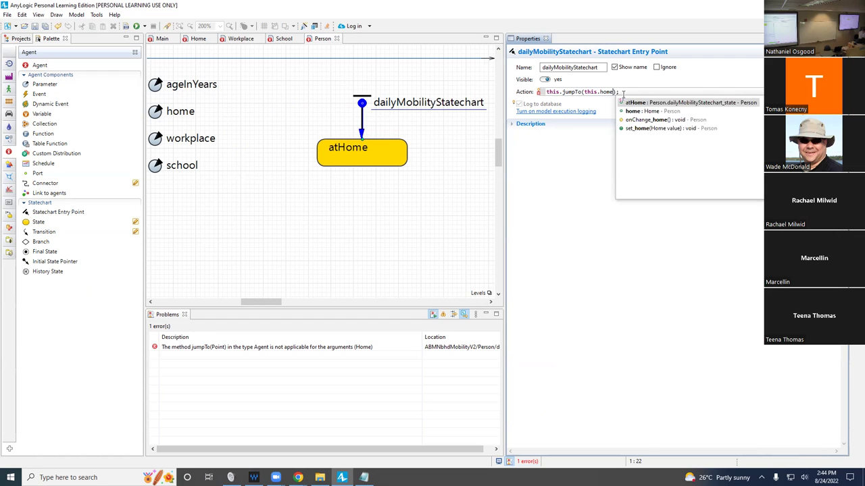
pyautogui.press('Escape')
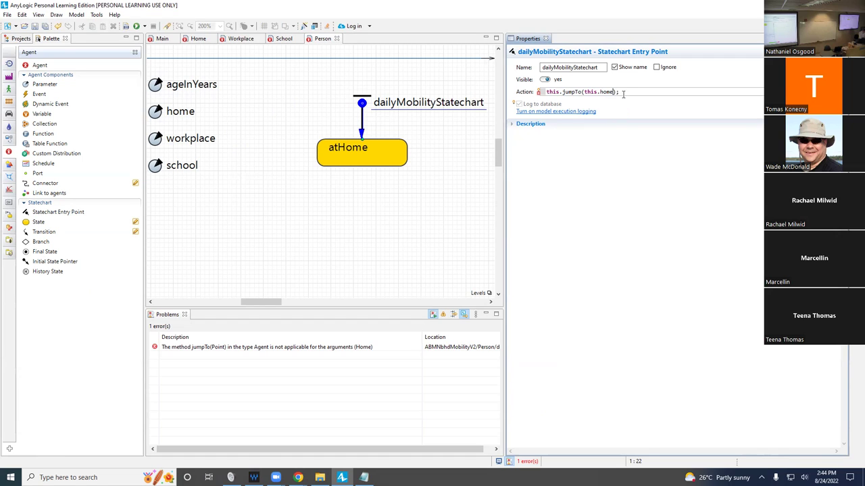
# Step: Change the first jumpTo argument in the entry point's action to this.home.getX()
pyautogui.write('.get')
pyautogui.hotkey('ctrl', 'space')
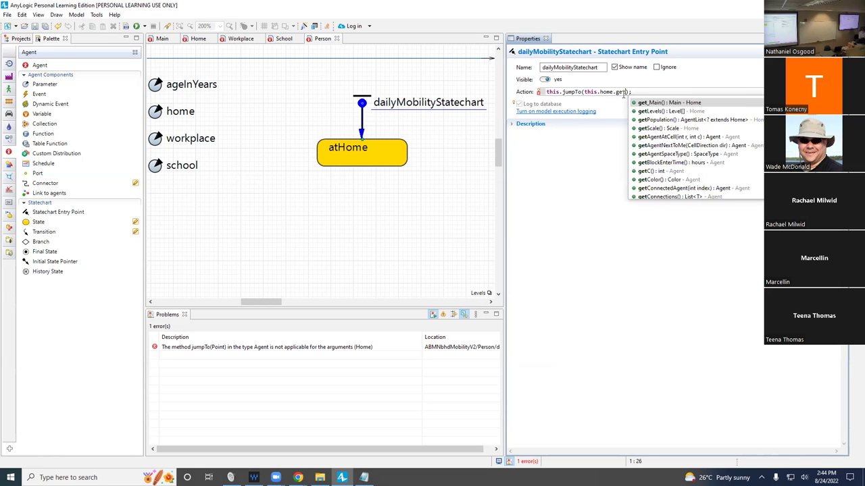
pyautogui.write('X')
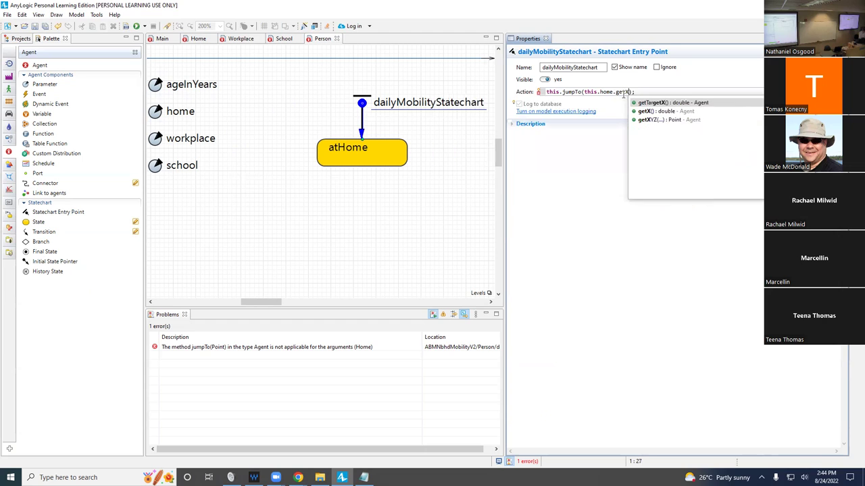
pyautogui.press('BackSpace')
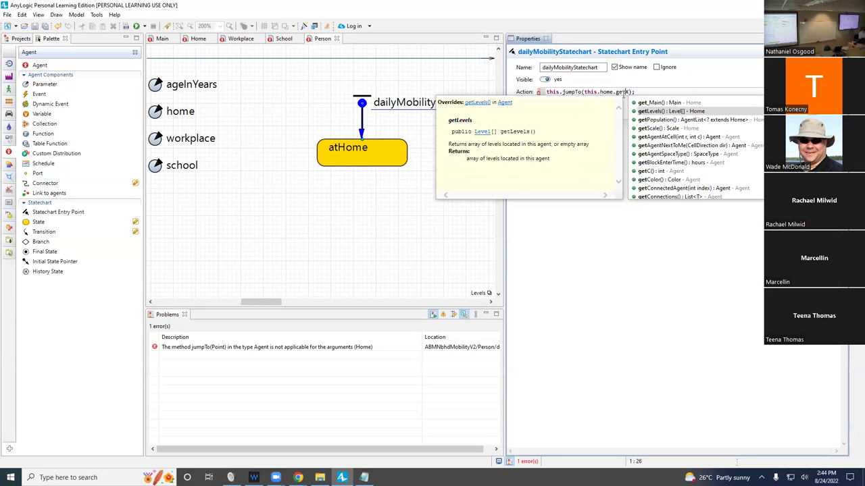
pyautogui.press('Escape')
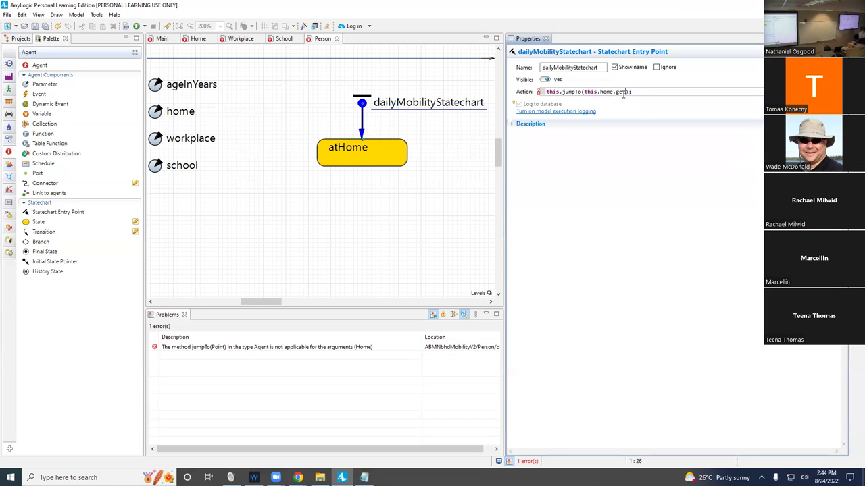
pyautogui.write('X(),')
# Step: Add this.home.getY() as the second jumpTo argument, reusing the first argument's text, and save the model
pyautogui.hotkey('shift', 'Left')
pyautogui.hotkey('shift', 'Left')
pyautogui.hotkey('shift', 'Left')
pyautogui.hotkey('shift', 'Left')
pyautogui.hotkey('shift', 'Left')
pyautogui.hotkey('shift', 'Left')
pyautogui.hotkey('shift', 'Left')
pyautogui.hotkey('shift', 'Left')
pyautogui.hotkey('shift', 'Left')
pyautogui.hotkey('shift', 'Left')
pyautogui.hotkey('shift', 'Left')
pyautogui.hotkey('shift', 'Left')
pyautogui.hotkey('shift', 'Left')
pyautogui.hotkey('shift', 'Left')
pyautogui.hotkey('shift', 'Left')
pyautogui.hotkey('shift', 'Left')
pyautogui.hotkey('shift', 'Left')
pyautogui.hotkey('shift', 'Left')
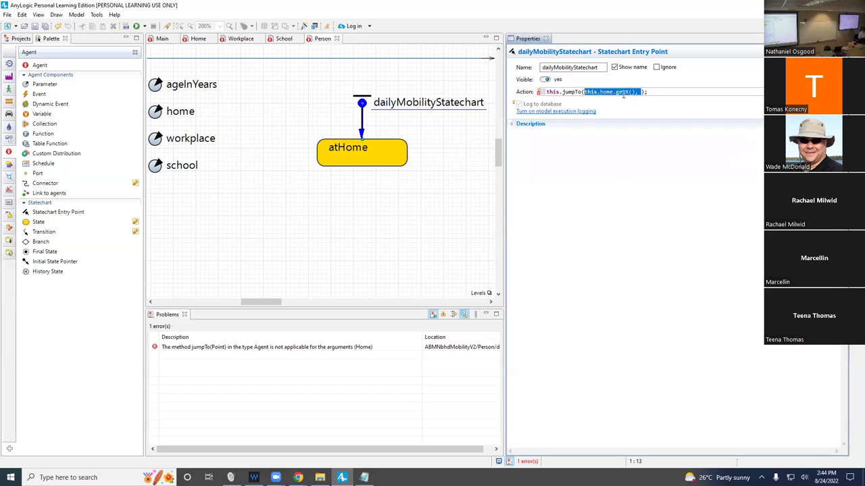
pyautogui.hotkey('ctrl', 'c')
pyautogui.press('Right')
pyautogui.hotkey('ctrl', 'v')
pyautogui.press('BackSpace')
pyautogui.press('BackSpace')
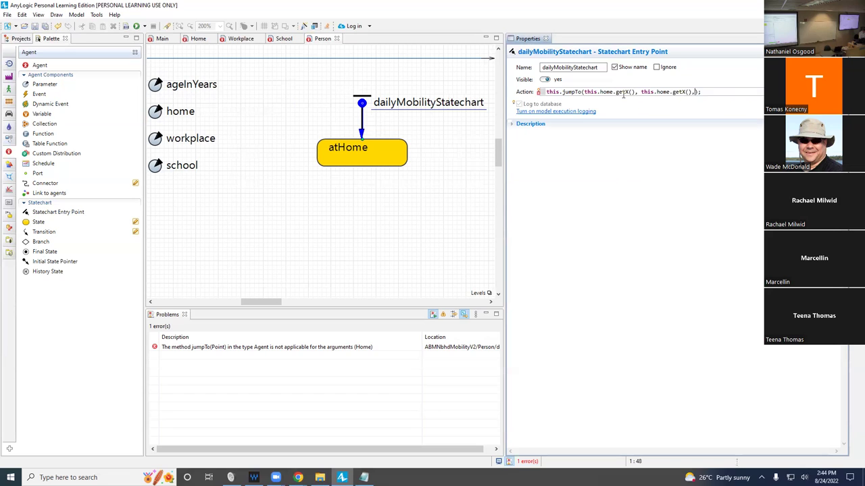
pyautogui.hotkey('shift', 'Left')
pyautogui.write('Y')
pyautogui.hotkey('ctrl', 's')
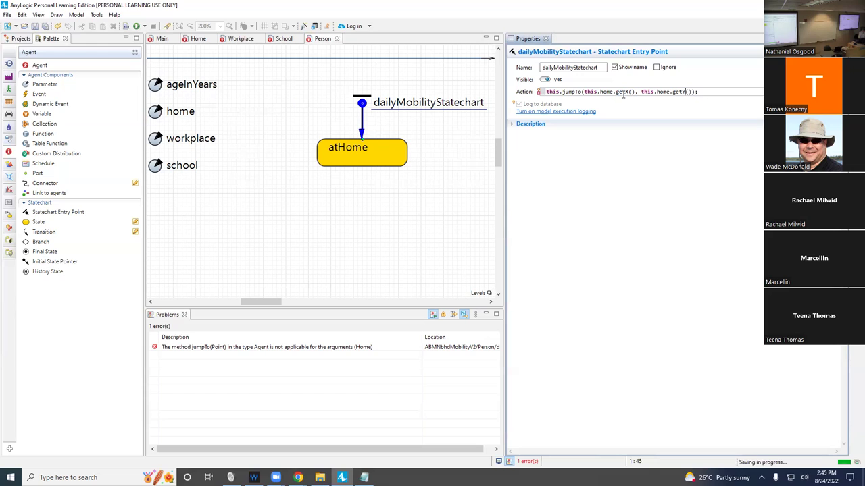
# Step: Replace both jumpTo coordinate arguments with the single argument this.home.getPosition in the entry point's action
pyautogui.press('Left')
pyautogui.press('Left')
pyautogui.press('Left')
pyautogui.press('Left')
pyautogui.press('Left')
pyautogui.hotkey('shift', 'Right')
pyautogui.hotkey('shift', 'Right')
pyautogui.hotkey('shift', 'Right')
pyautogui.hotkey('shift', 'Right')
pyautogui.hotkey('shift', 'Right')
pyautogui.hotkey('shift', 'Right')
pyautogui.hotkey('shift', 'Right')
pyautogui.hotkey('shift', 'Right')
pyautogui.hotkey('shift', 'Right')
pyautogui.hotkey('shift', 'Right')
pyautogui.hotkey('shift', 'Right')
pyautogui.hotkey('shift', 'Right')
pyautogui.hotkey('shift', 'Right')
pyautogui.hotkey('shift', 'Right')
pyautogui.hotkey('shift', 'Right')
pyautogui.hotkey('shift', 'Right')
pyautogui.hotkey('shift', 'Right')
pyautogui.hotkey('shift', 'Right')
pyautogui.hotkey('shift', 'Right')
pyautogui.hotkey('shift', 'Right')
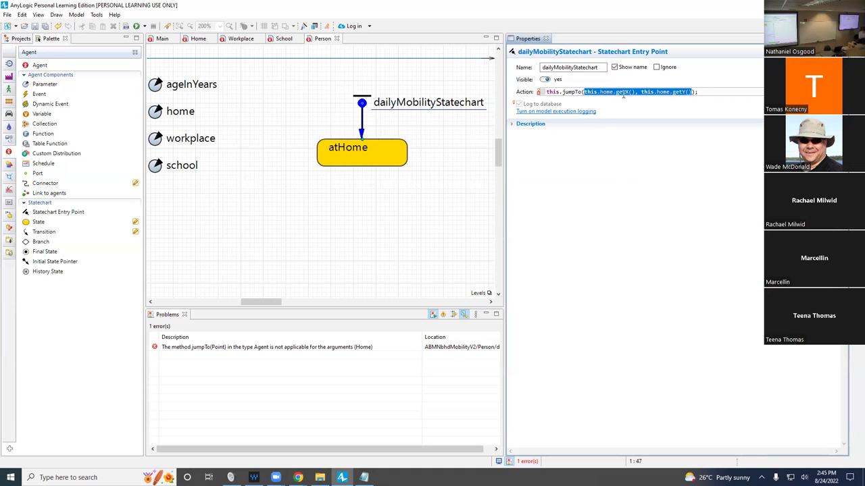
pyautogui.press('BackSpace')
pyautogui.write('his.jumpTo(t')
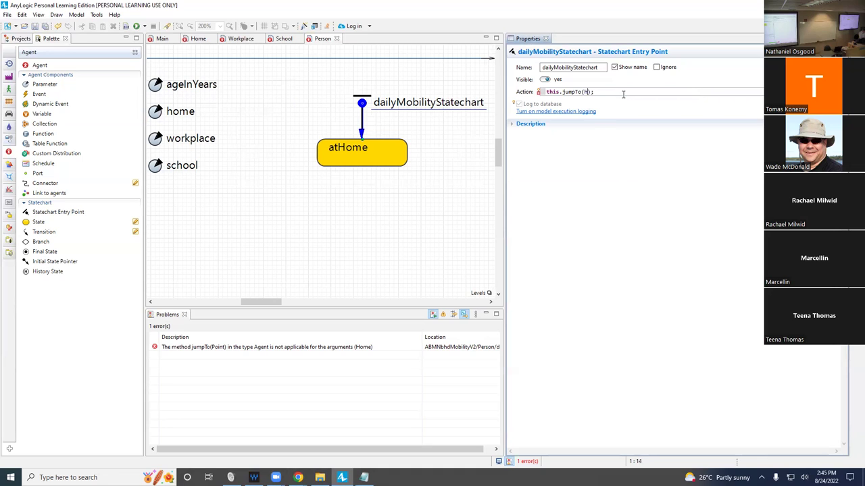
pyautogui.write('his.home.getPo')
pyautogui.hotkey('ctrl', 'space')
pyautogui.press('Down')
pyautogui.press('Down')
pyautogui.press('Return')
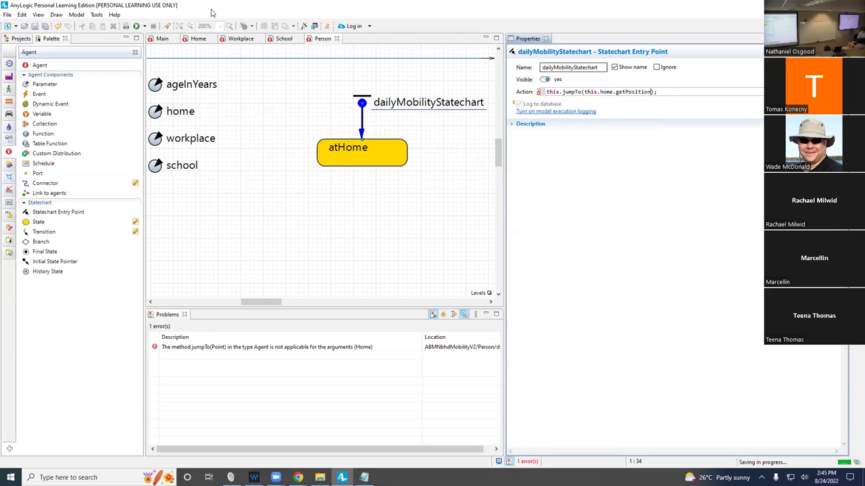
# Step: Complete the getPosition call with empty parentheses and build the model
pyautogui.click(124, 26)
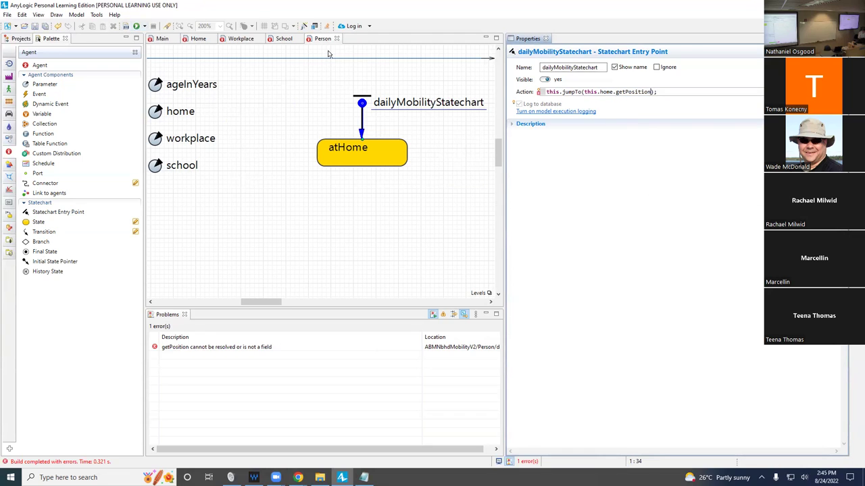
pyautogui.write('()')
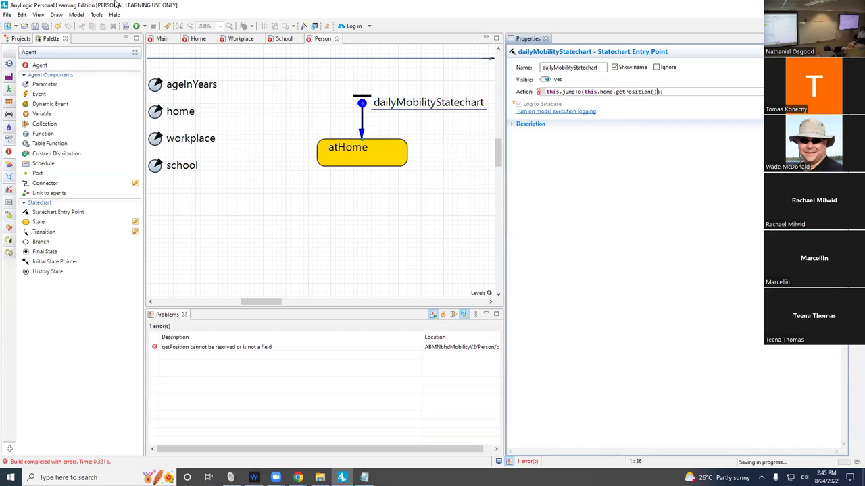
pyautogui.click(126, 26)
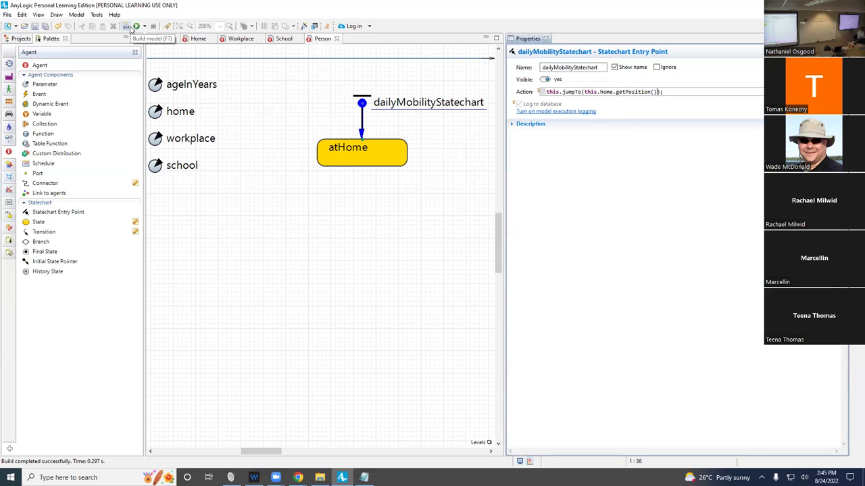
# Step: Shorten the jumpTo argument to home.getPosition() by removing its this. qualifier
pyautogui.hotkey('ctrl', 'shift', 'Left')
pyautogui.press('BackSpace')
pyautogui.click(130, 30)
# Step: Replace the line in Notepad with the entry point's action code this.jumpTo(home.getPosition());
pyautogui.hotkey('ctrl', 'a')
pyautogui.hotkey('alt', 'Tab')
pyautogui.hotkey('ctrl', 'a')
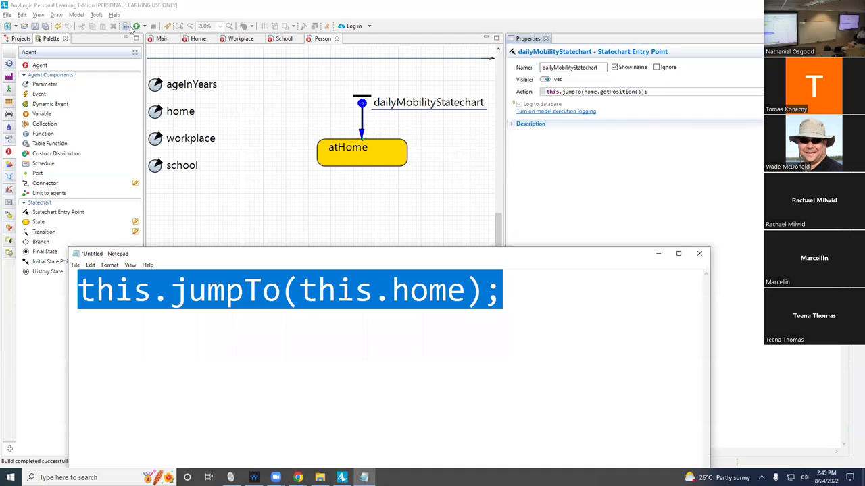
pyautogui.hotkey('ctrl', 'v')
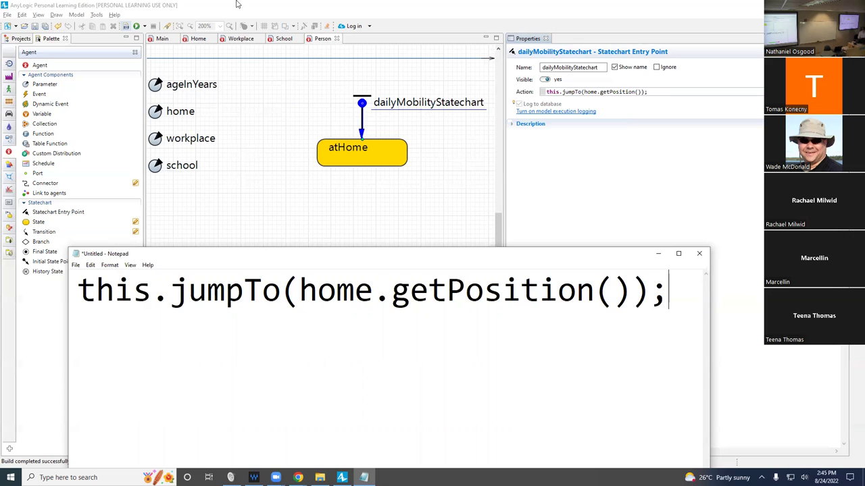
# Step: Put the this. qualifier back in front of home in the entry point's action and save the model
pyautogui.click(581, 91)
pyautogui.write('this.')
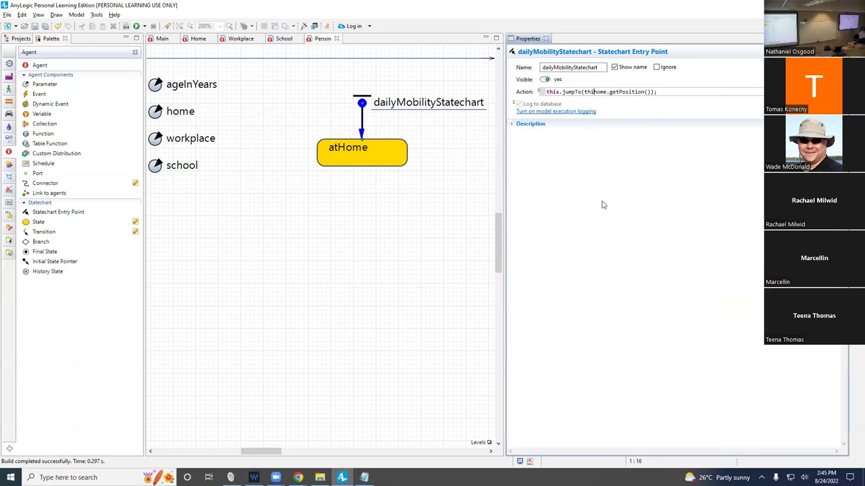
pyautogui.hotkey('ctrl', 's')
# Step: Restore home.getPosition() as the jumpTo argument of the entry point's action, save the model and build it
pyautogui.hotkey('shift', 'Left')
pyautogui.hotkey('shift', 'Left')
pyautogui.hotkey('shift', 'Left')
pyautogui.hotkey('shift', 'Left')
pyautogui.hotkey('shift', 'Left')
pyautogui.press('BackSpace')
pyautogui.hotkey('ctrl', 's')
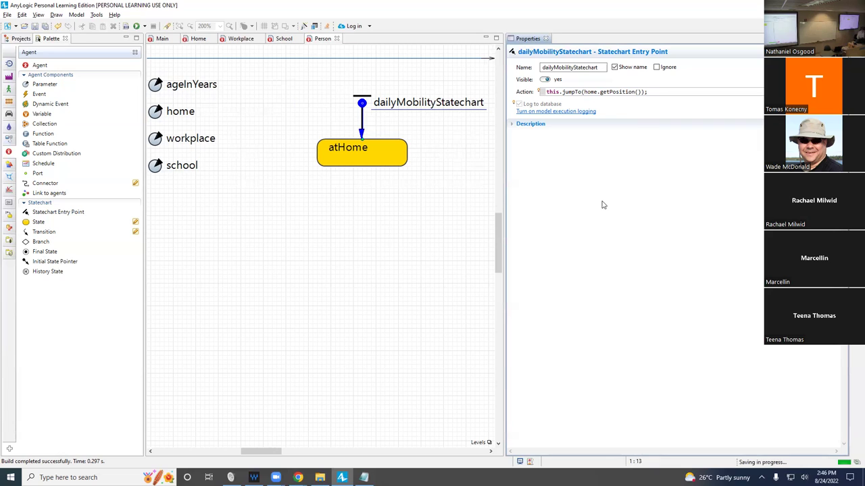
pyautogui.click(124, 27)
pyautogui.click(126, 27)
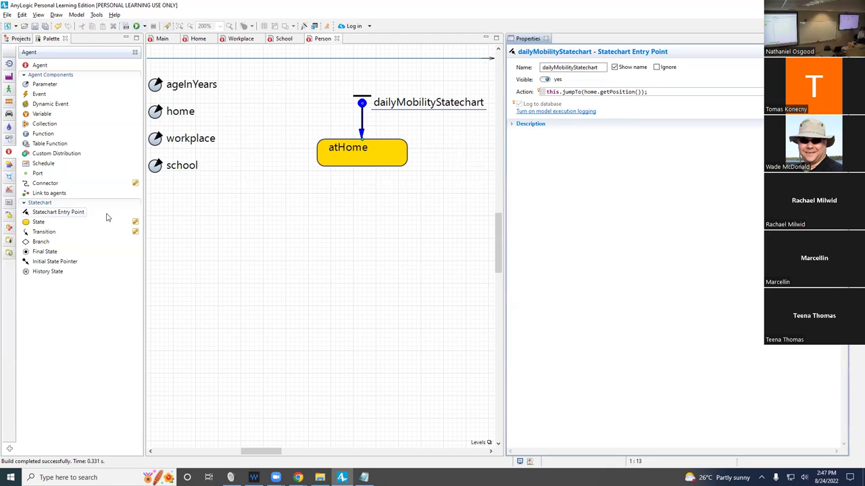
# Step: Run the Simulation experiment to check where the Person agents start, and close the run window
pyautogui.moveTo(86, 174)
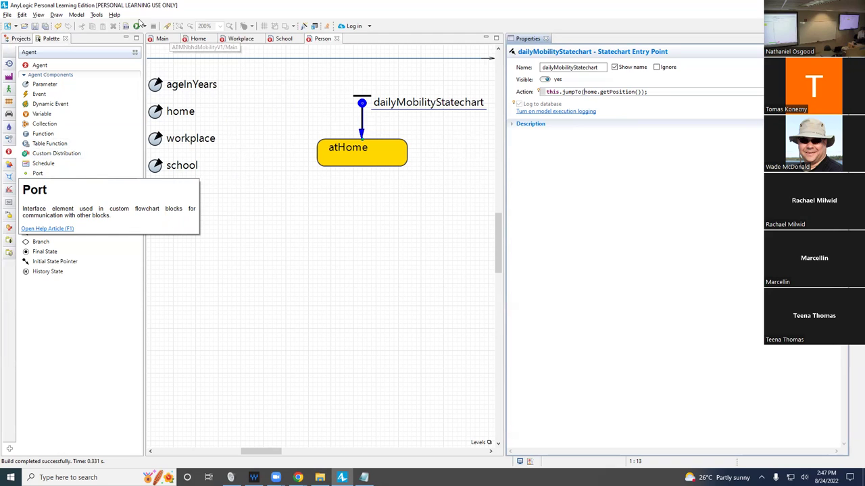
pyautogui.click(17, 39)
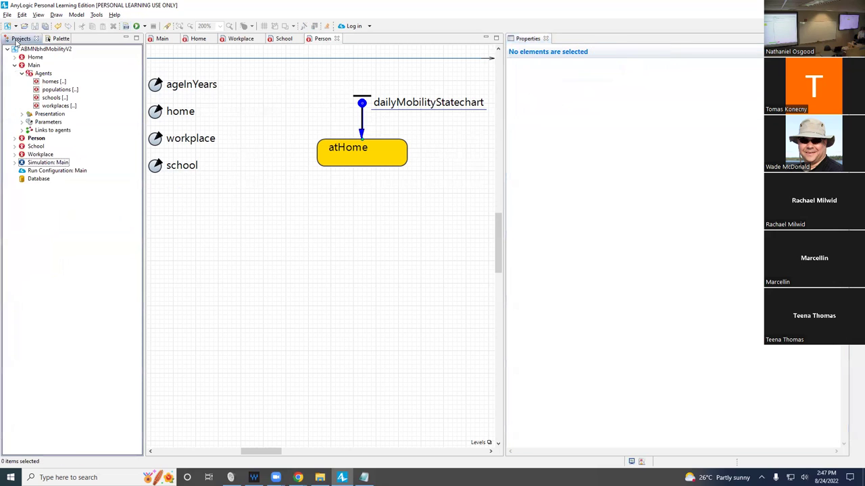
pyautogui.click(45, 164)
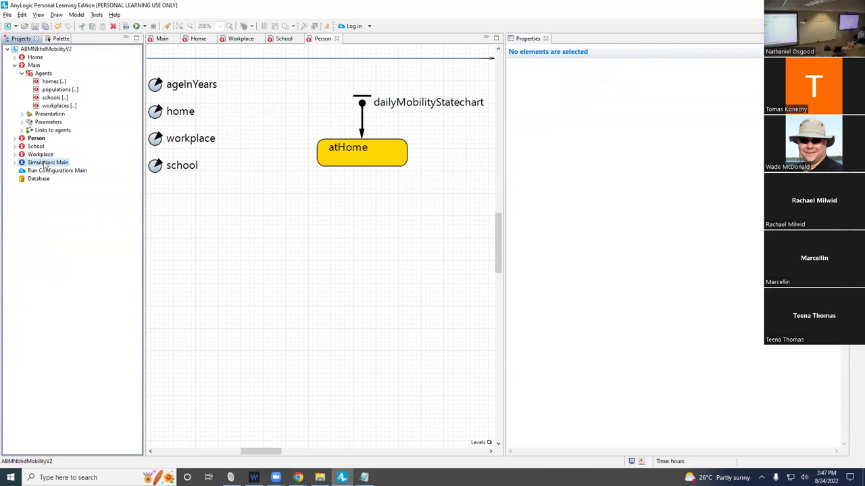
pyautogui.rightClick(44, 164)
pyautogui.click(69, 293)
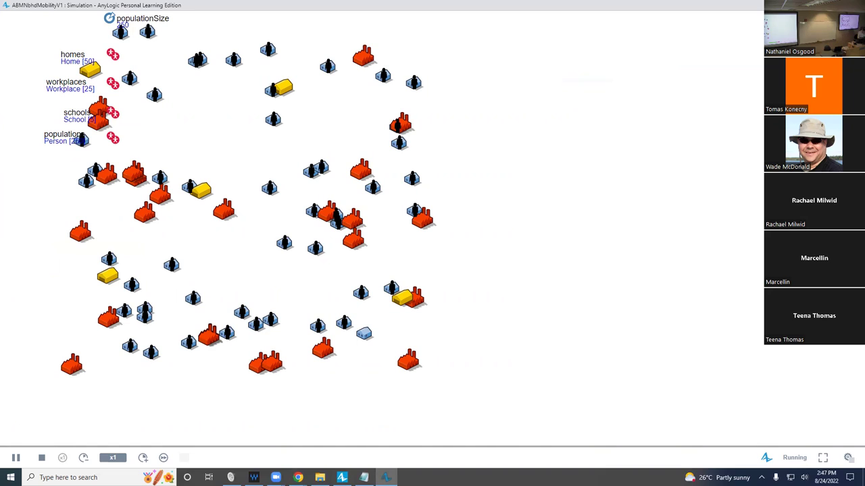
pyautogui.hotkey('alt', 'F4')
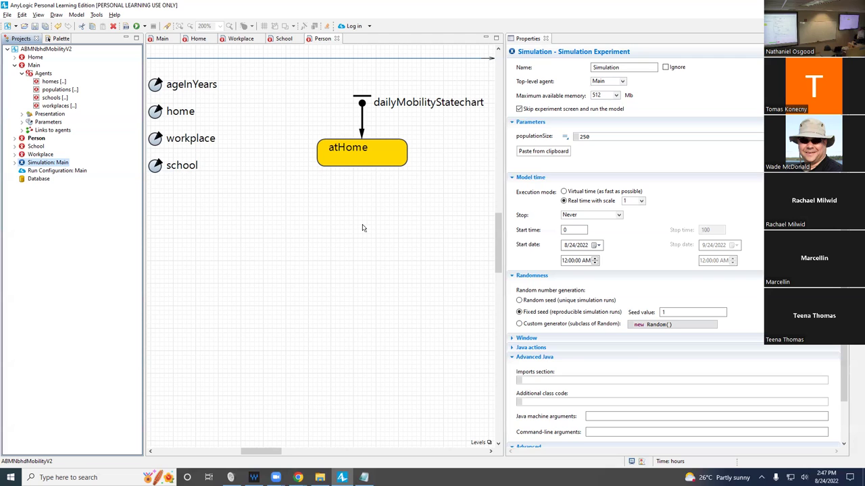
# Step: Add two states named atSchool and atWorkplace side by side below atHome in the Person statechart
pyautogui.click(57, 39)
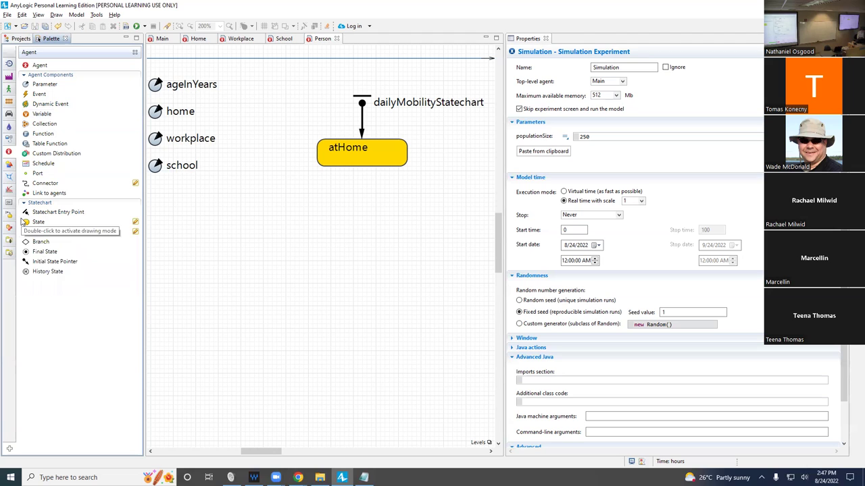
pyautogui.moveTo(26, 222); pyautogui.dragTo(230, 231)
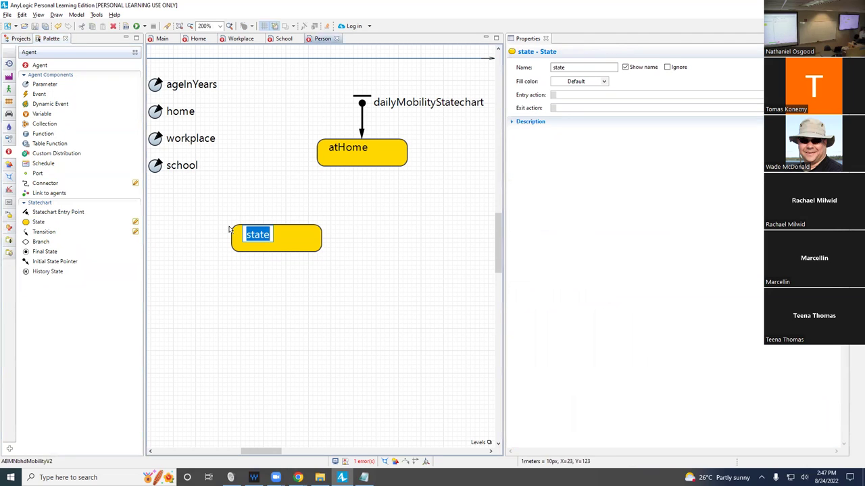
pyautogui.write('atSchool')
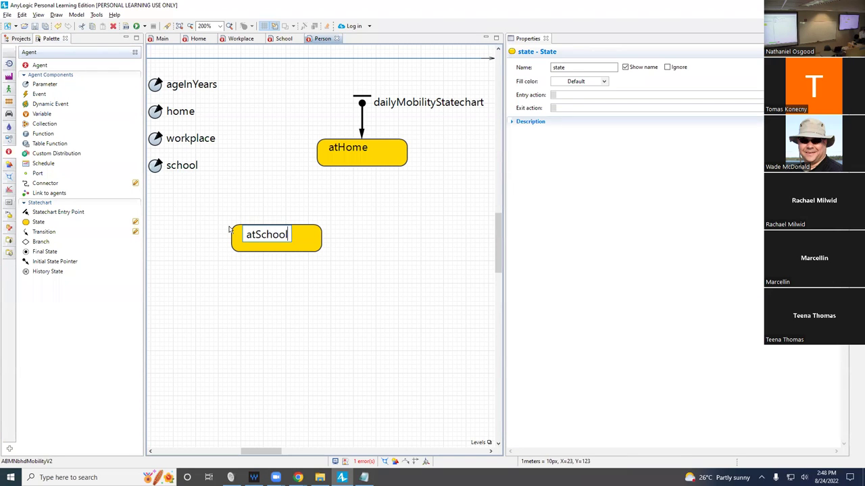
pyautogui.press('Return')
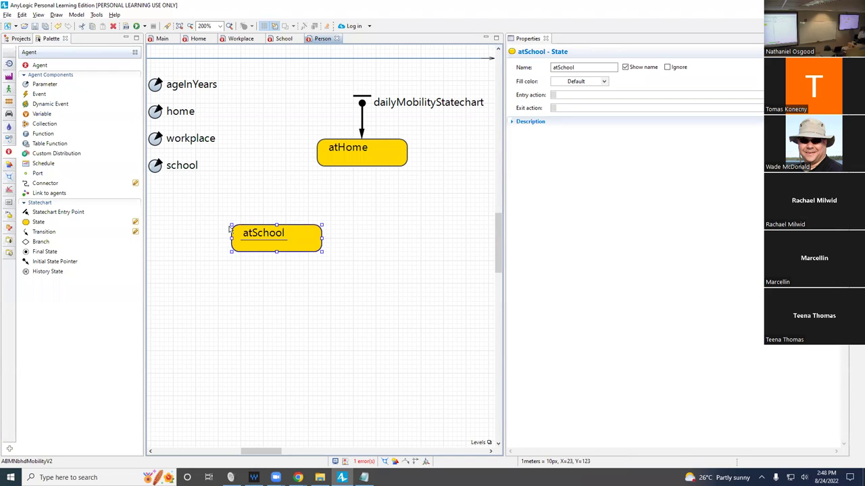
pyautogui.moveTo(38, 221); pyautogui.dragTo(400, 227)
pyautogui.write('atWorkplace')
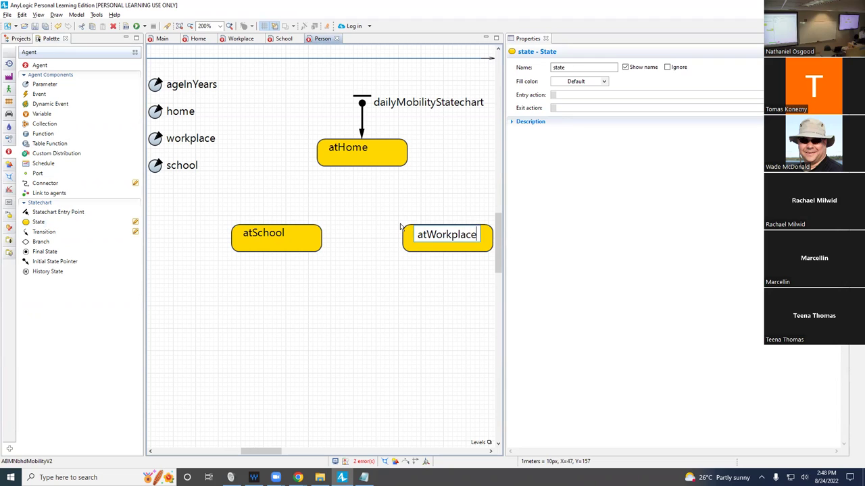
pyautogui.press('Return')
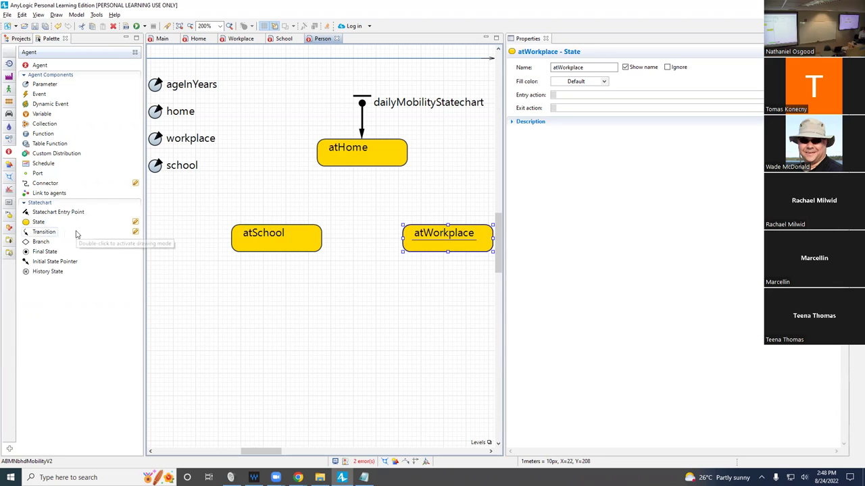
# Step: Connect atHome to atSchool and to atWorkplace with transitions, and move atWorkplace slightly closer to atSchool
pyautogui.moveTo(45, 234); pyautogui.dragTo(56, 230)
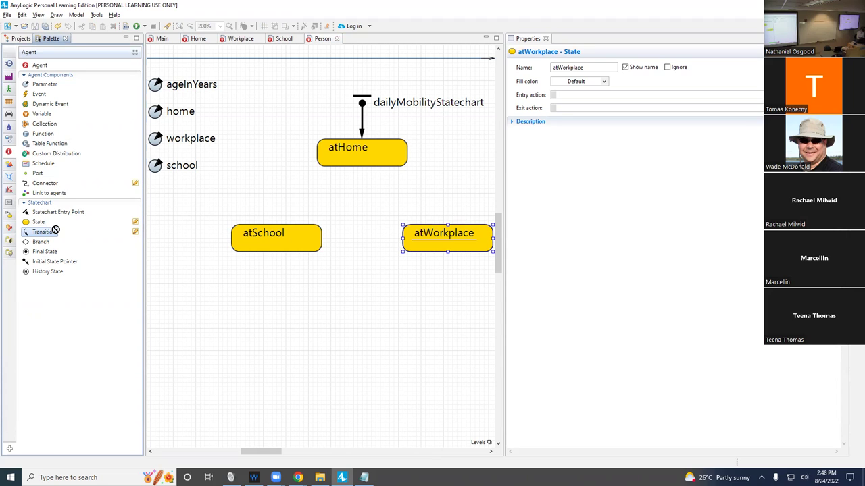
pyautogui.moveTo(56, 230); pyautogui.dragTo(331, 172)
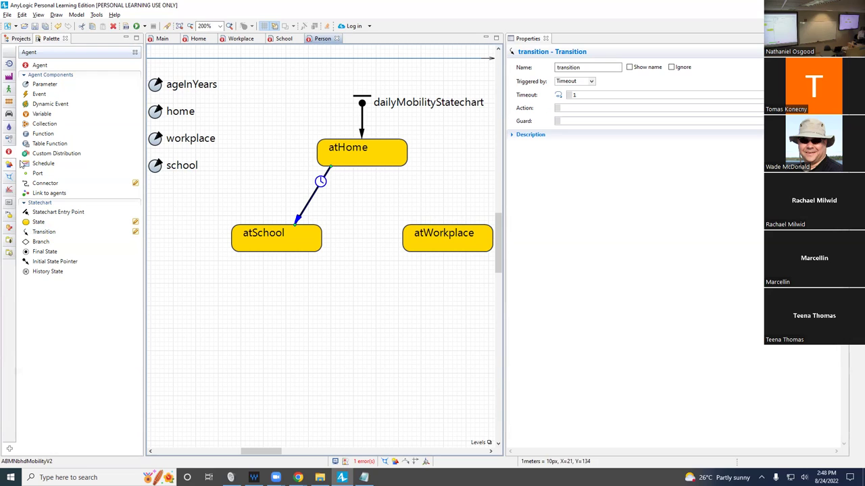
pyautogui.moveTo(62, 233); pyautogui.dragTo(398, 173)
pyautogui.moveTo(397, 211); pyautogui.dragTo(466, 225)
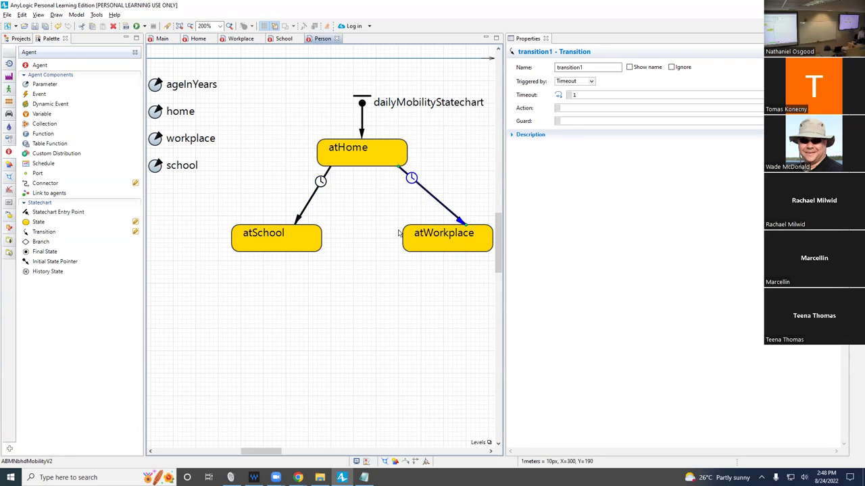
pyautogui.moveTo(412, 242); pyautogui.dragTo(390, 240)
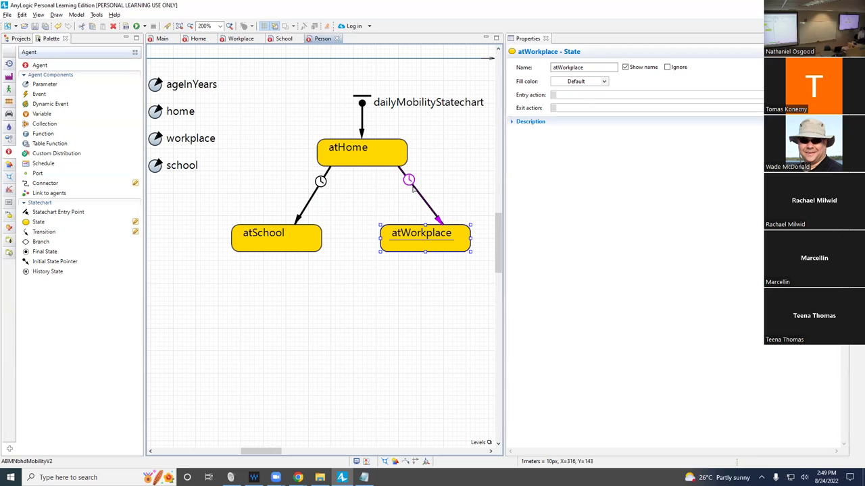
# Step: Detach the starts of both transitions from atHome and attach them to a new branch placed between atHome and the two lower states
pyautogui.click(422, 211)
pyautogui.moveTo(399, 174); pyautogui.dragTo(371, 194)
pyautogui.click(328, 175)
pyautogui.click(331, 171)
pyautogui.moveTo(331, 170); pyautogui.dragTo(353, 195)
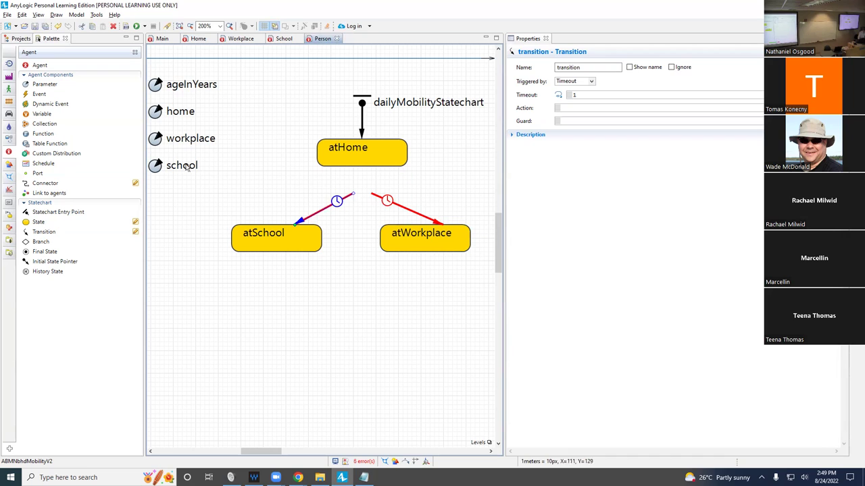
pyautogui.moveTo(35, 246); pyautogui.dragTo(361, 195)
pyautogui.click(387, 203)
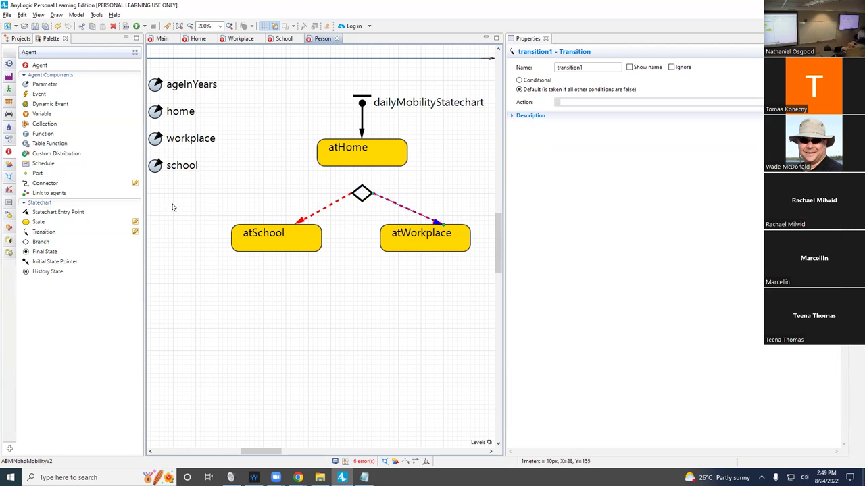
# Step: Add a transition from atHome to the branch and move atHome up to make room for it
pyautogui.moveTo(44, 231); pyautogui.dragTo(363, 155)
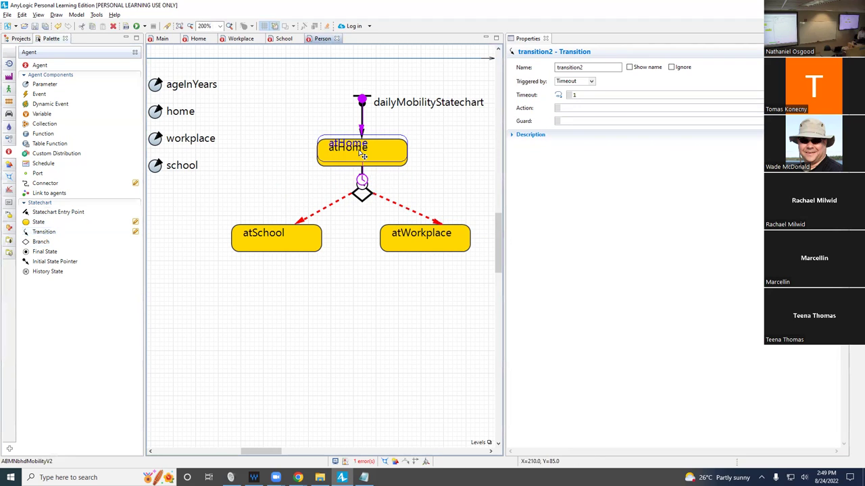
pyautogui.click(360, 154)
pyautogui.click(414, 187)
pyautogui.moveTo(362, 155); pyautogui.dragTo(365, 142)
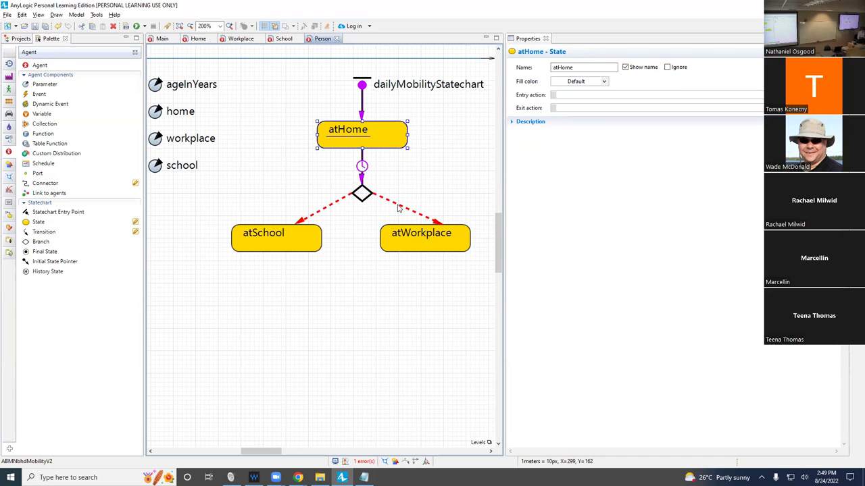
# Step: Make the branch's transition to atSchool conditional on ageInYears < 18.0, save the model and build it
pyautogui.rightClick(398, 208)
pyautogui.click(333, 203)
pyautogui.click(392, 203)
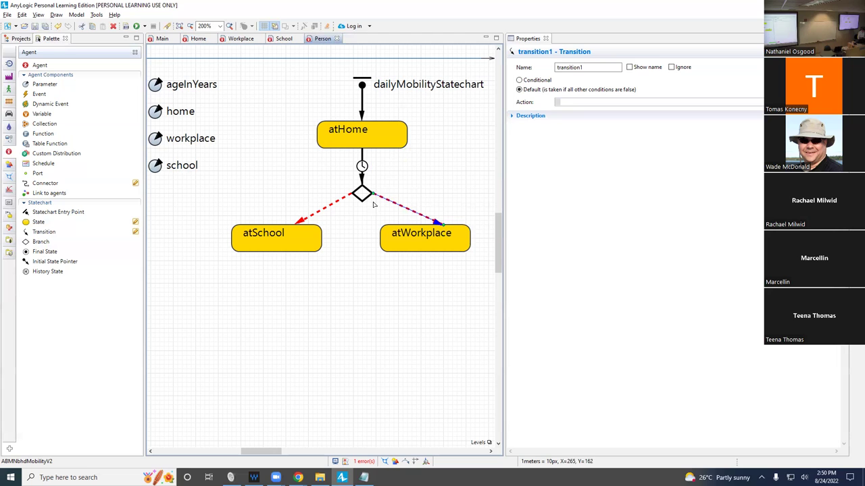
pyautogui.click(337, 209)
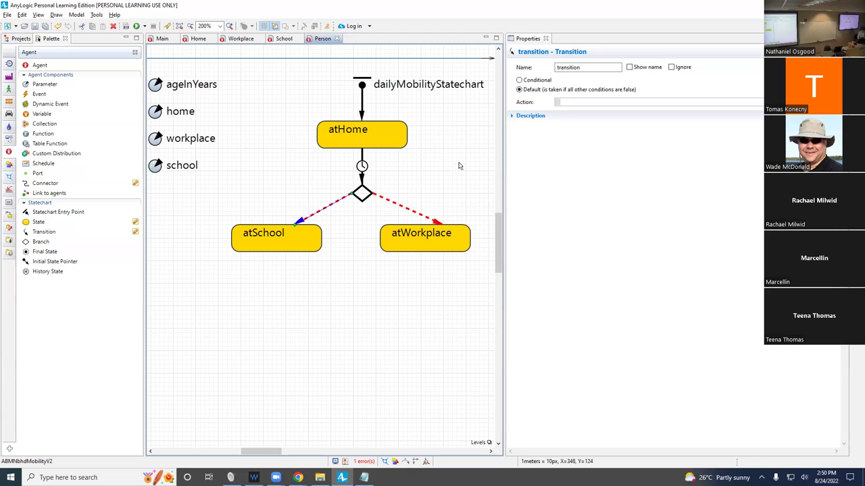
pyautogui.click(531, 81)
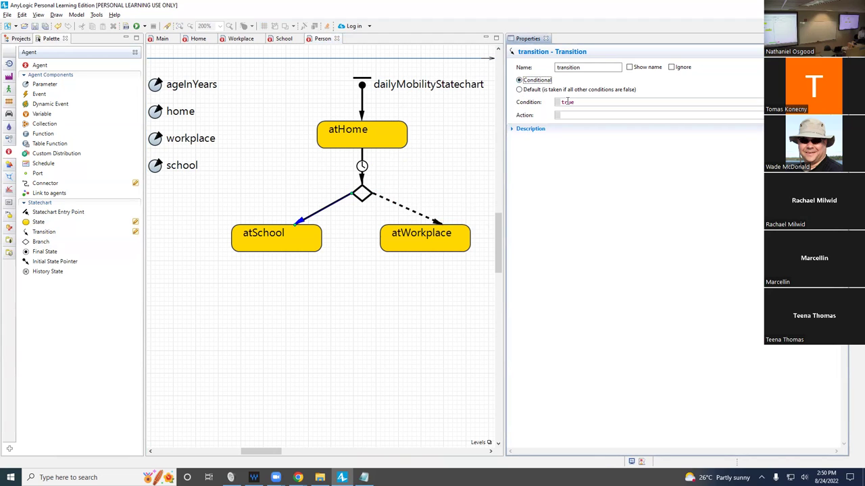
pyautogui.press('Tab')
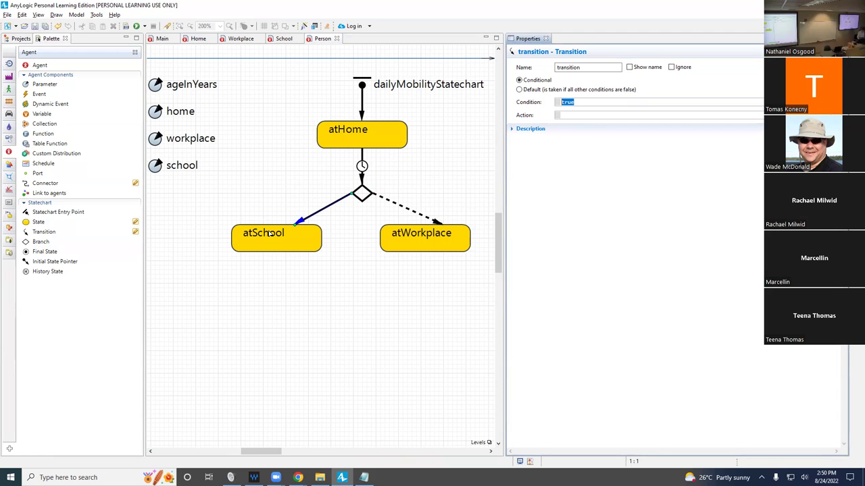
pyautogui.write('ageInYears < 18.0')
pyautogui.hotkey('ctrl', 's')
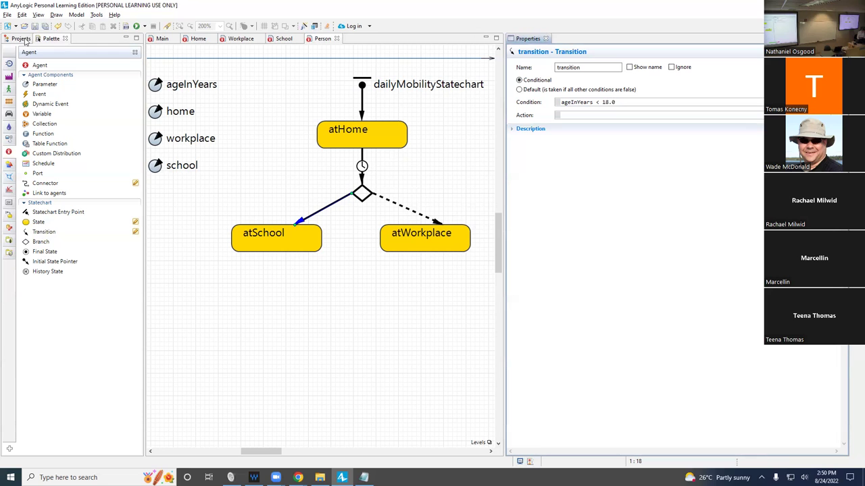
pyautogui.click(125, 26)
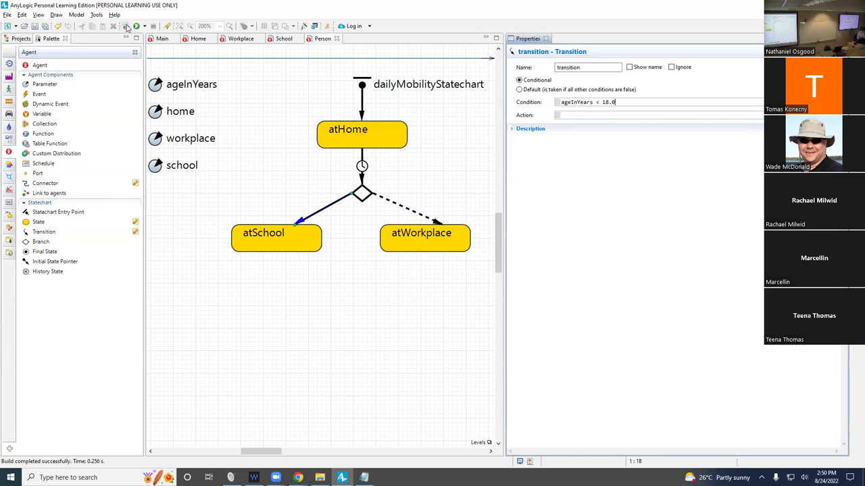
# Step: Save the model under the new name ABMNbhdMobilityV3
pyautogui.click(7, 14)
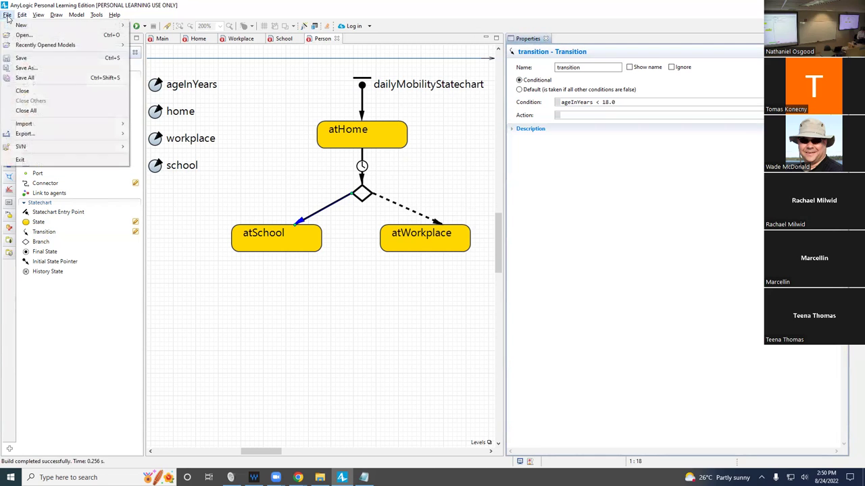
pyautogui.click(31, 72)
pyautogui.press('Return')
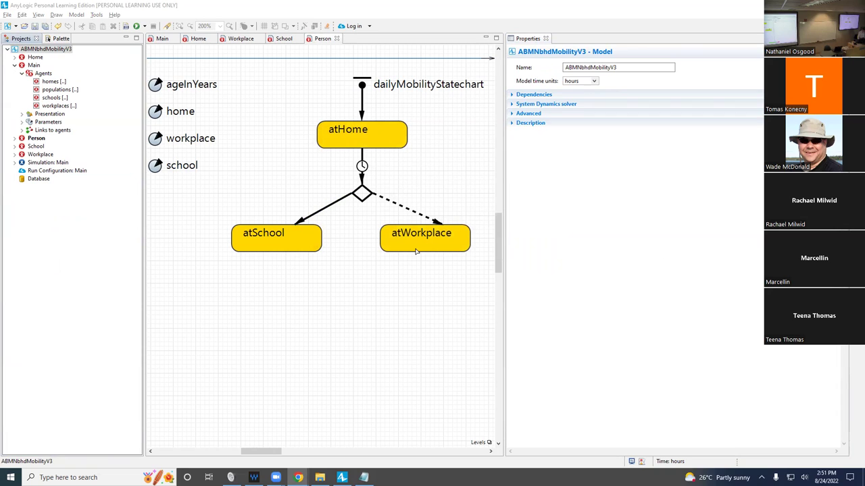
# Step: Add a transition from atWorkplace back to atHome and shift the transition ends on atWorkplace so the two arrows do not cross
pyautogui.click(58, 38)
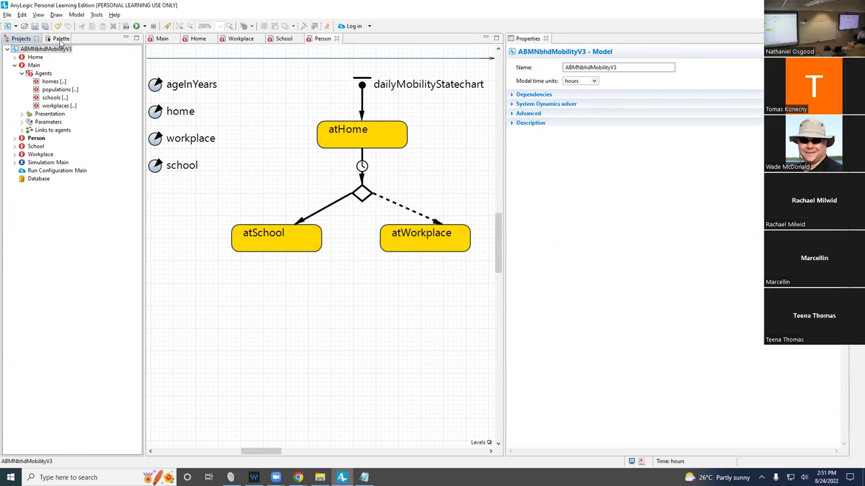
pyautogui.moveTo(33, 230); pyautogui.dragTo(420, 251)
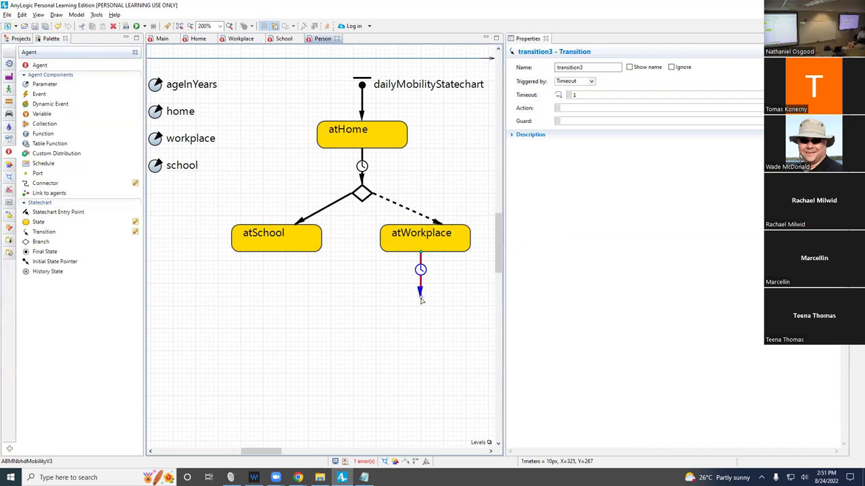
pyautogui.moveTo(421, 301); pyautogui.dragTo(399, 150)
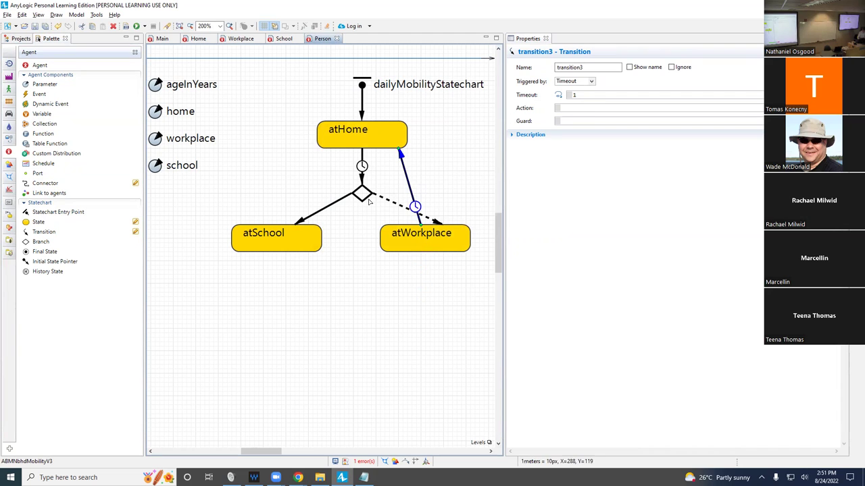
pyautogui.click(427, 222)
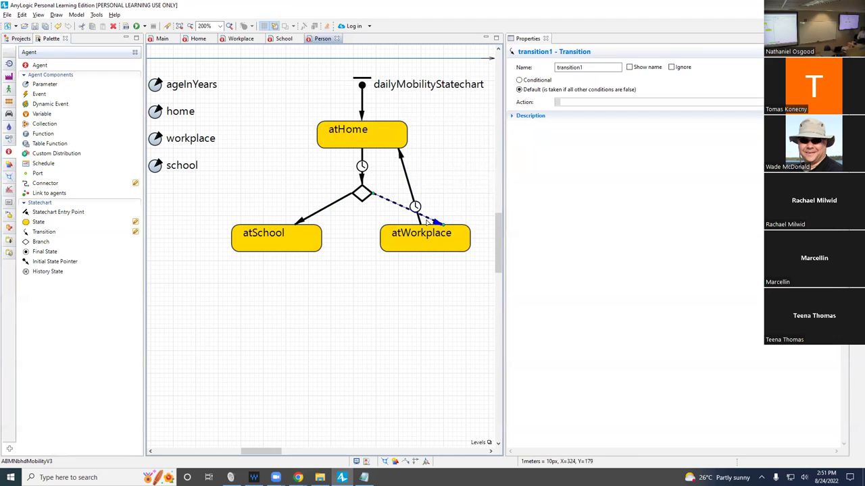
pyautogui.moveTo(442, 223)
pyautogui.mouseDown()
pyautogui.moveTo(400, 224)
pyautogui.moveTo(443, 233)
pyautogui.moveTo(453, 227)
pyautogui.mouseUp()
pyautogui.click(418, 220)
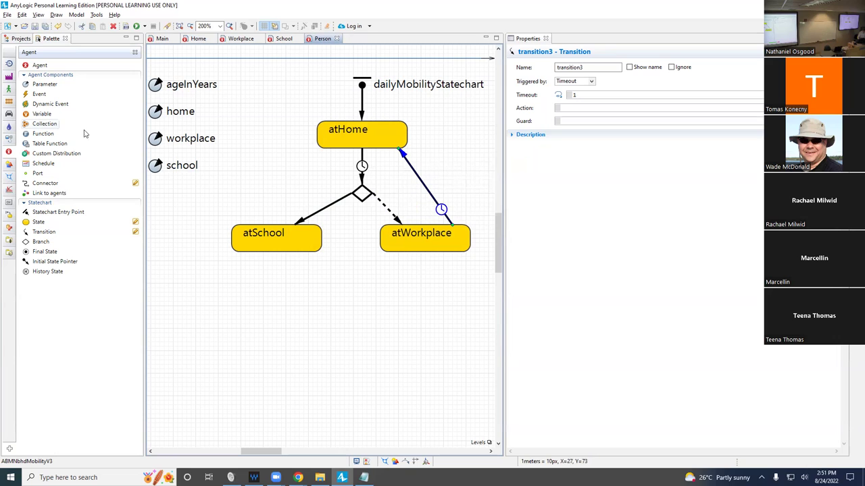
# Step: Add a transition from atSchool back to atHome
pyautogui.moveTo(44, 232); pyautogui.dragTo(284, 123)
pyautogui.moveTo(263, 163); pyautogui.dragTo(246, 233)
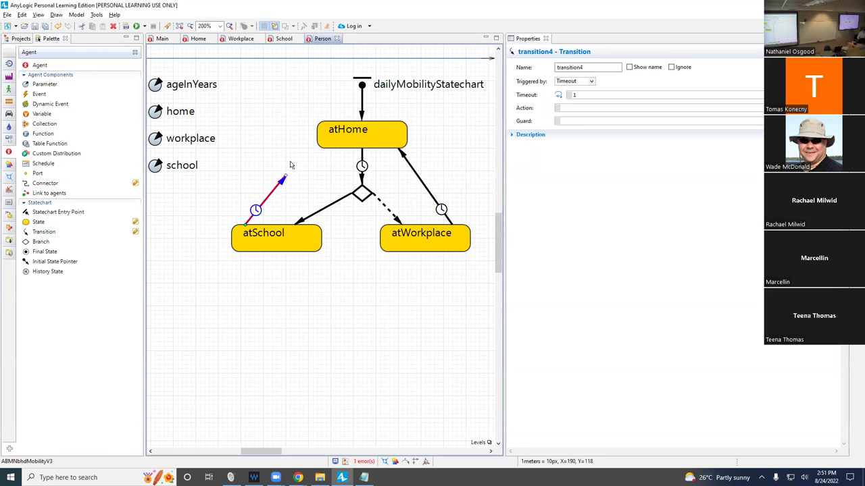
pyautogui.moveTo(283, 178); pyautogui.dragTo(334, 154)
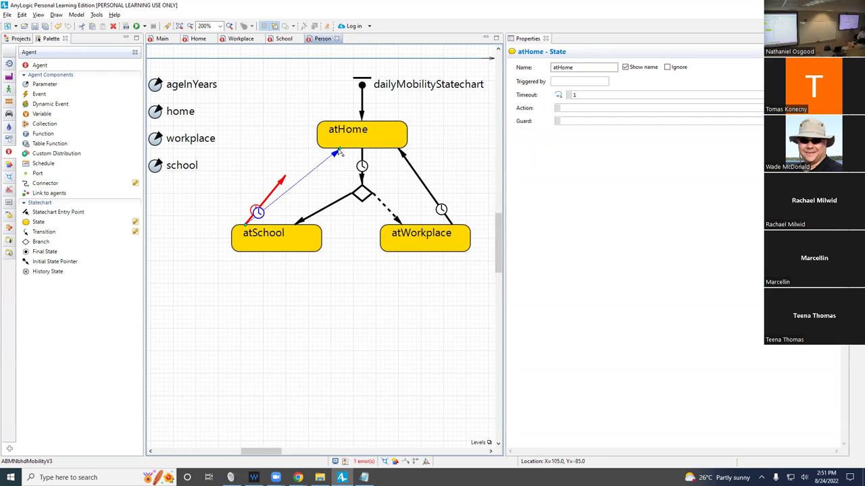
pyautogui.click(336, 154)
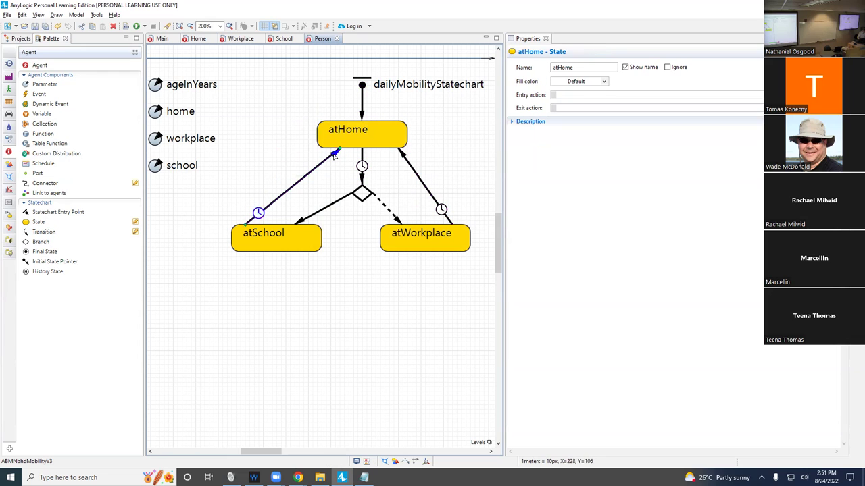
# Step: Shift the atHome end of the transition from atSchool and the atSchool end of the branch's transition slightly inward
pyautogui.click(401, 155)
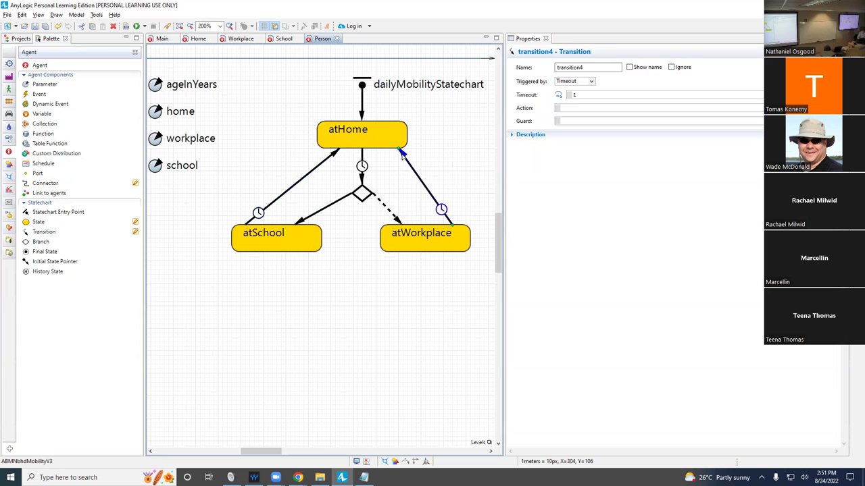
pyautogui.click(334, 156)
pyautogui.moveTo(338, 154); pyautogui.dragTo(345, 149)
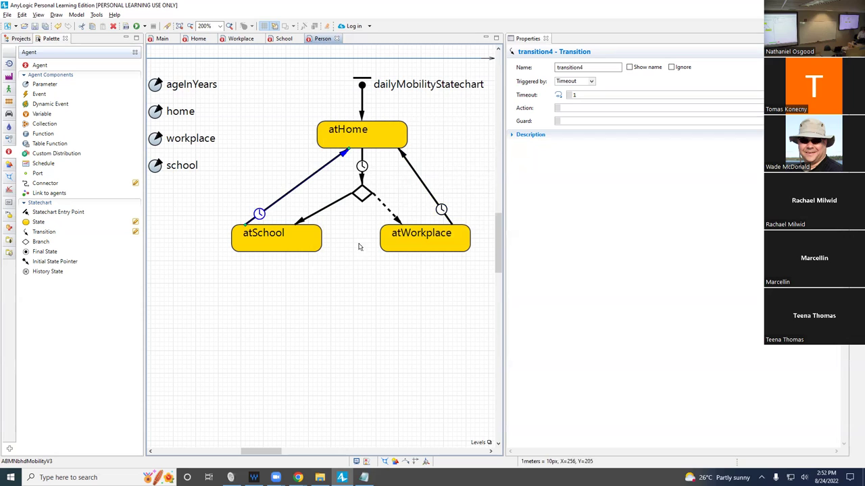
pyautogui.click(328, 210)
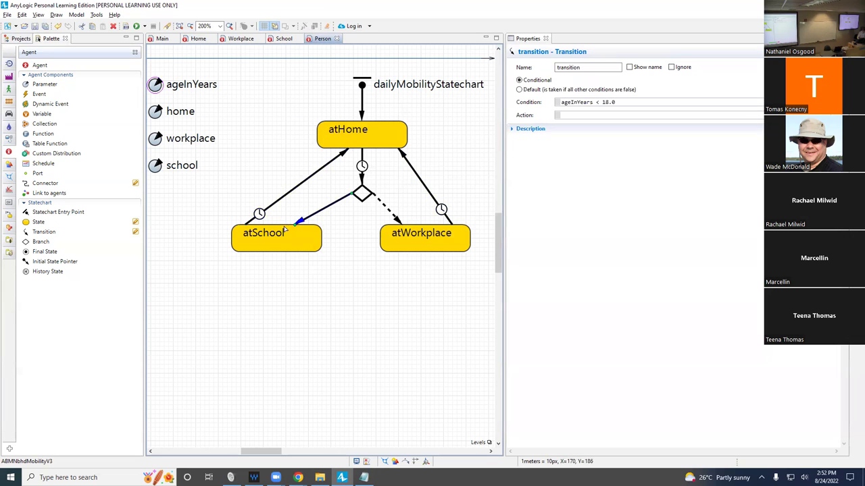
pyautogui.moveTo(296, 225); pyautogui.dragTo(301, 227)
# Step: Set the timeout of the transition from atHome to the branch to 8
pyautogui.click(362, 178)
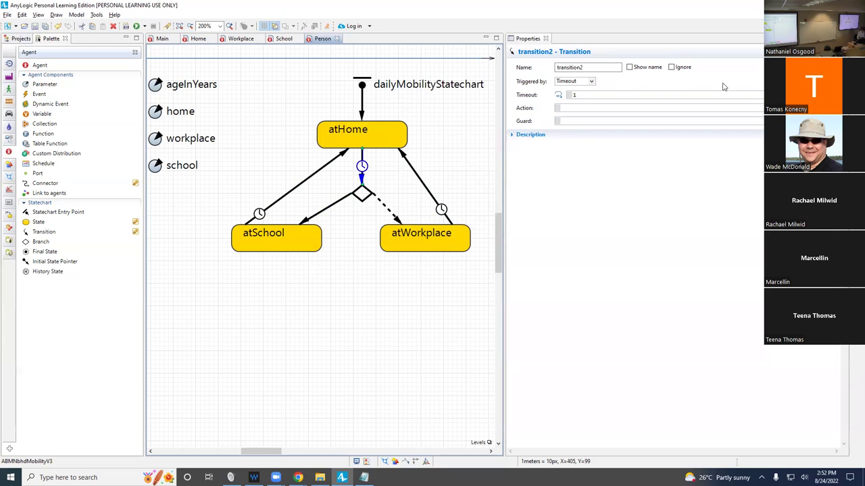
pyautogui.doubleClick(575, 95)
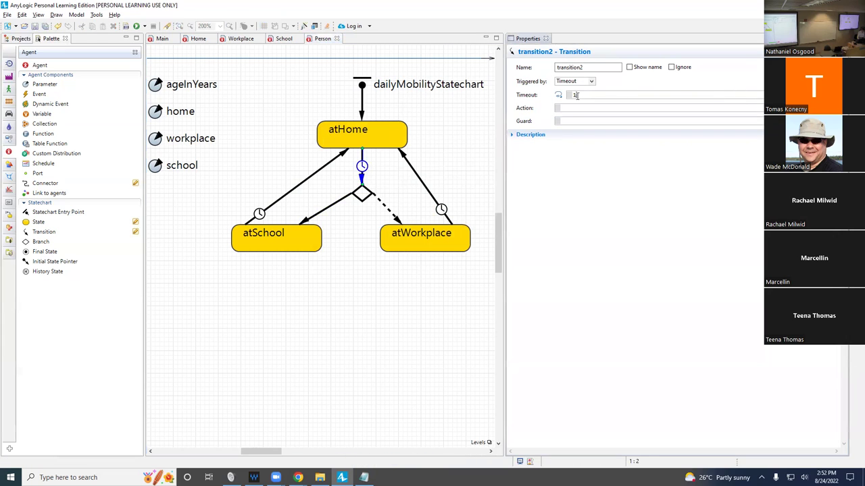
pyautogui.click(558, 95)
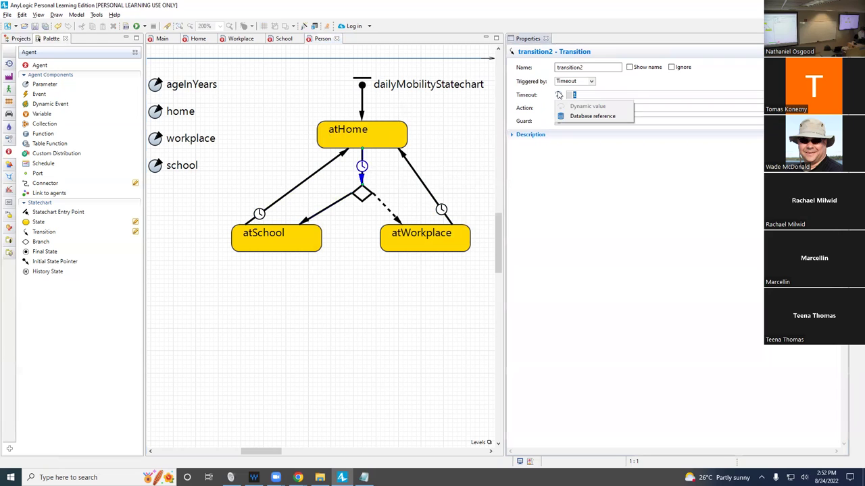
pyautogui.write('8')
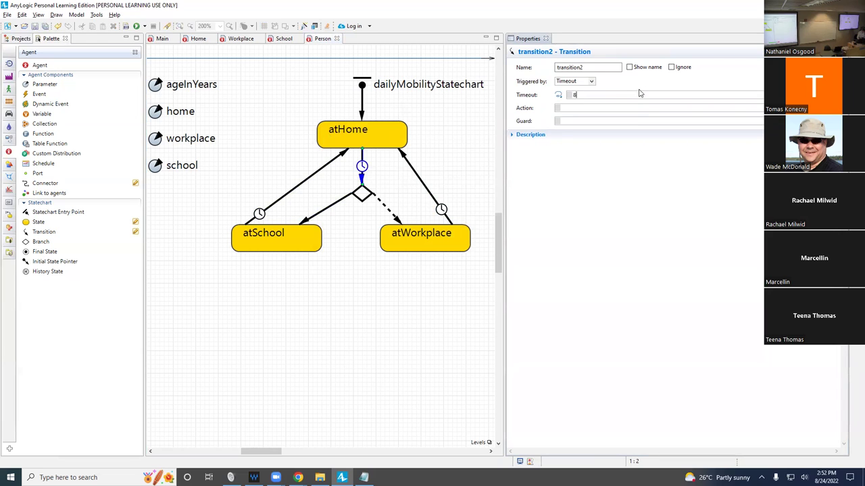
# Step: Rename the transition from atHome to the branch as travelToDayInsitution and save the model
pyautogui.doubleClick(589, 67)
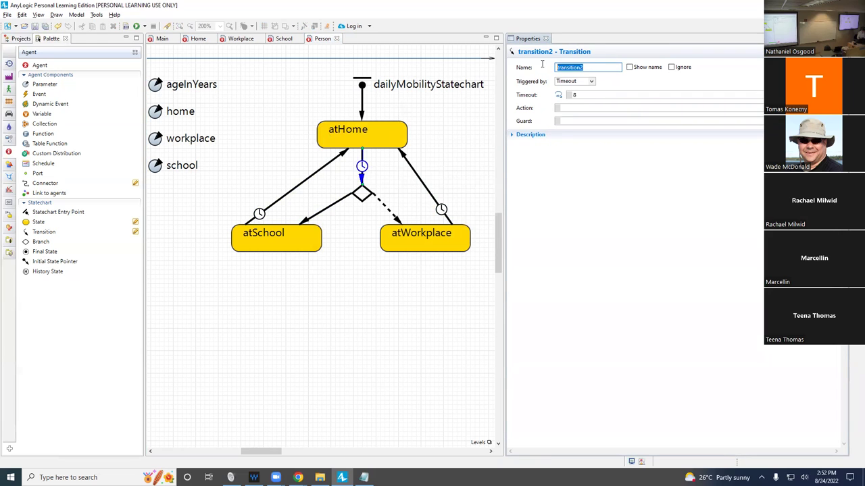
pyautogui.write('g')
pyautogui.press('BackSpace')
pyautogui.write('travel')
pyautogui.write('To')
pyautogui.write('Day')
pyautogui.write('Arrangemen')
pyautogui.write('t')
pyautogui.press('BackSpace')
pyautogui.press('BackSpace')
pyautogui.press('BackSpace')
pyautogui.press('BackSpace')
pyautogui.press('BackSpace')
pyautogui.press('BackSpace')
pyautogui.press('BackSpace')
pyautogui.press('BackSpace')
pyautogui.press('BackSpace')
pyautogui.press('BackSpace')
pyautogui.press('BackSpace')
pyautogui.write('Ins')
pyautogui.write('itution')
pyautogui.hotkey('ctrl', 's')
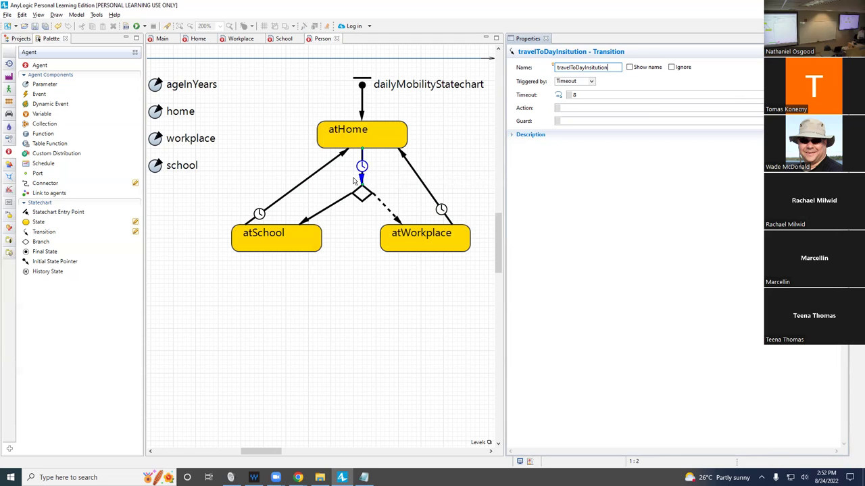
# Step: Give the branch's default transition to atWorkplace the action this.moveTo(this.workplace); and save the model
pyautogui.click(394, 218)
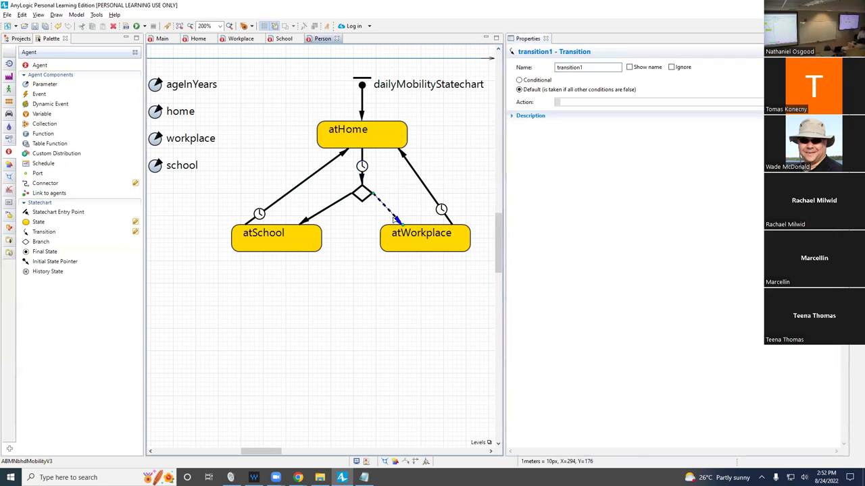
pyautogui.click(577, 103)
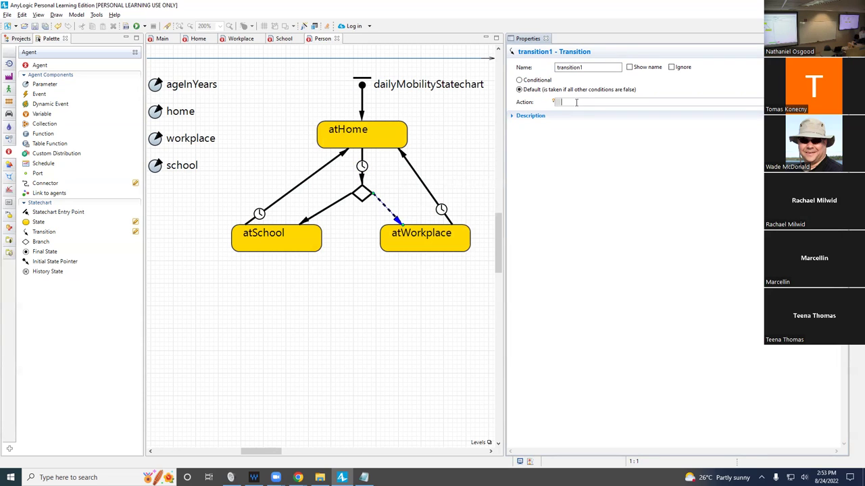
pyautogui.write('this.moveTo')
pyautogui.hotkey('ctrl', 'space')
pyautogui.press('Return')
pyautogui.press('BackSpace')
pyautogui.write('workplace);')
pyautogui.press('super')
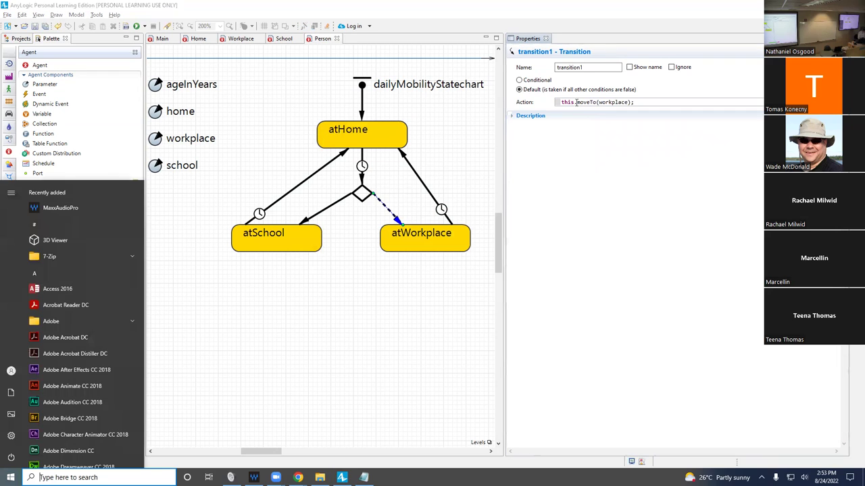
pyautogui.press('Escape')
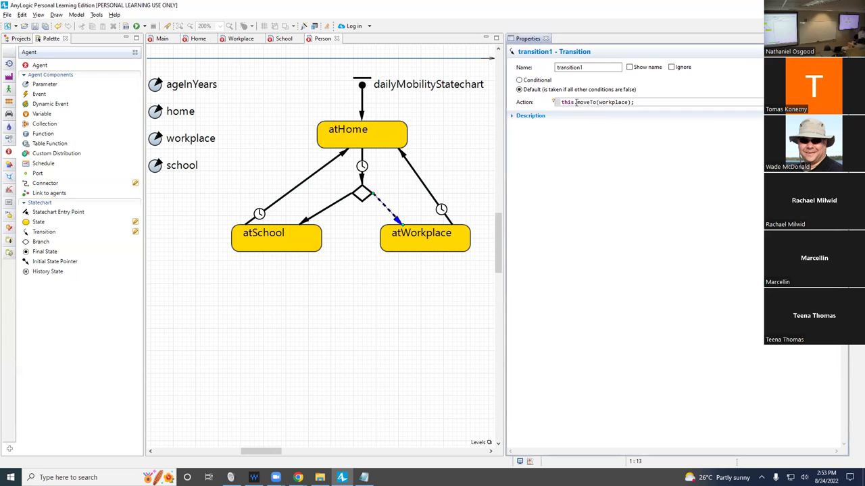
pyautogui.write('this.')
pyautogui.hotkey('ctrl', 's')
# Step: Give the branch's conditional transition to atSchool the action this.moveTo(this.school); and save the model
pyautogui.click(336, 206)
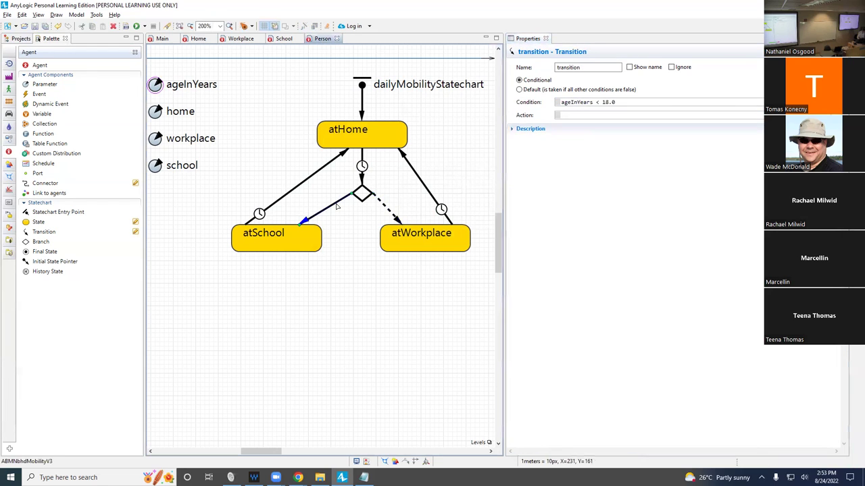
pyautogui.click(604, 116)
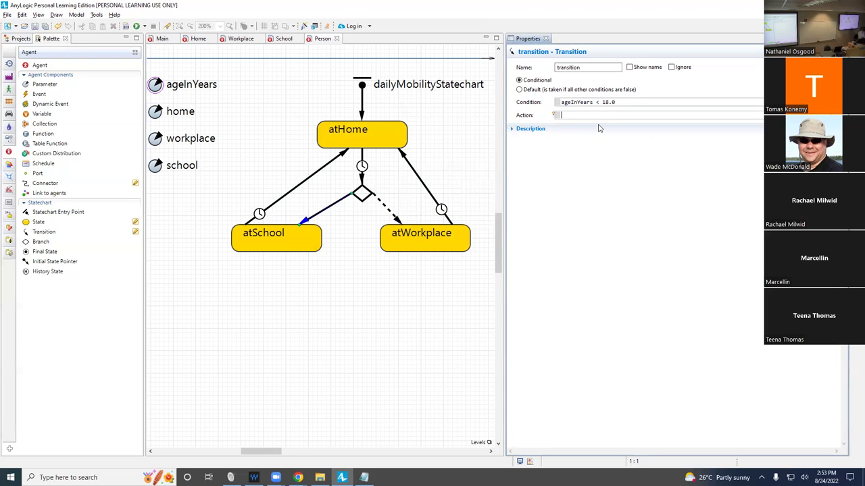
pyautogui.write('this.moveTo(this.sch')
pyautogui.hotkey('ctrl', 'space')
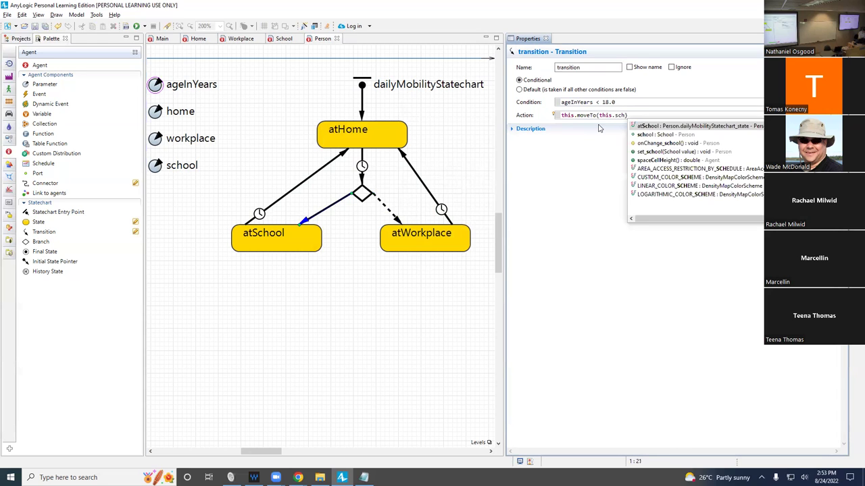
pyautogui.press('Down')
pyautogui.press('Return')
pyautogui.write(')p[')
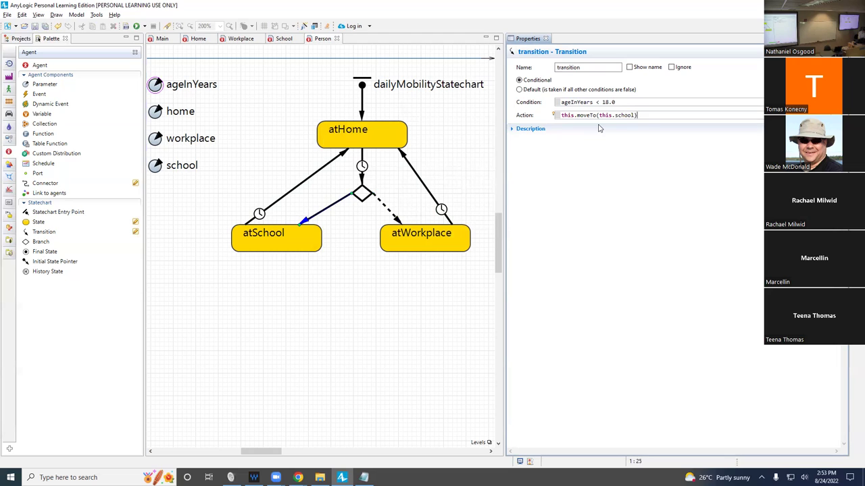
pyautogui.press('BackSpace')
pyautogui.press('BackSpace')
pyautogui.write(';')
pyautogui.hotkey('ctrl', 's')
# Step: Set the timeout to 8 on both return transitions to atHome, from atWorkplace and from atSchool, matching travelToDayInsitution
pyautogui.click(443, 210)
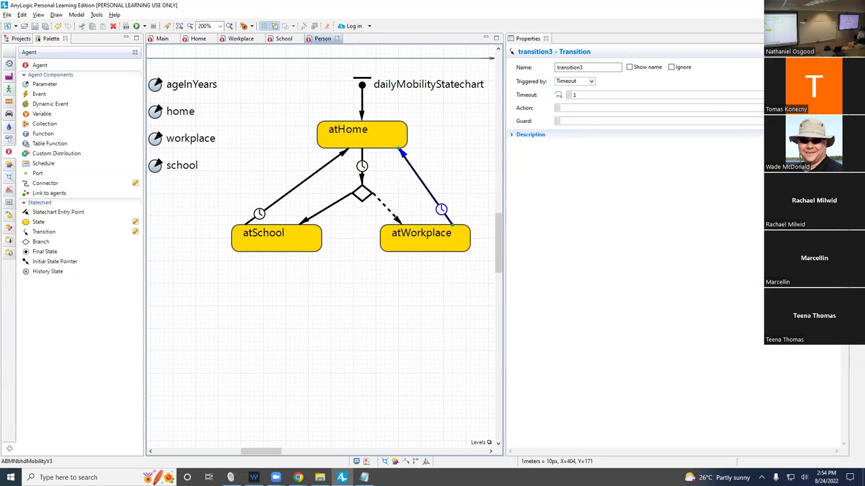
pyautogui.click(362, 169)
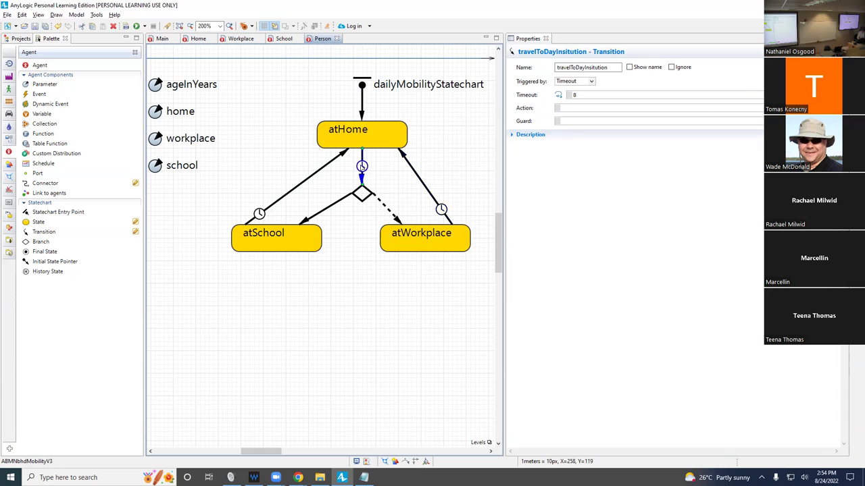
pyautogui.click(617, 97)
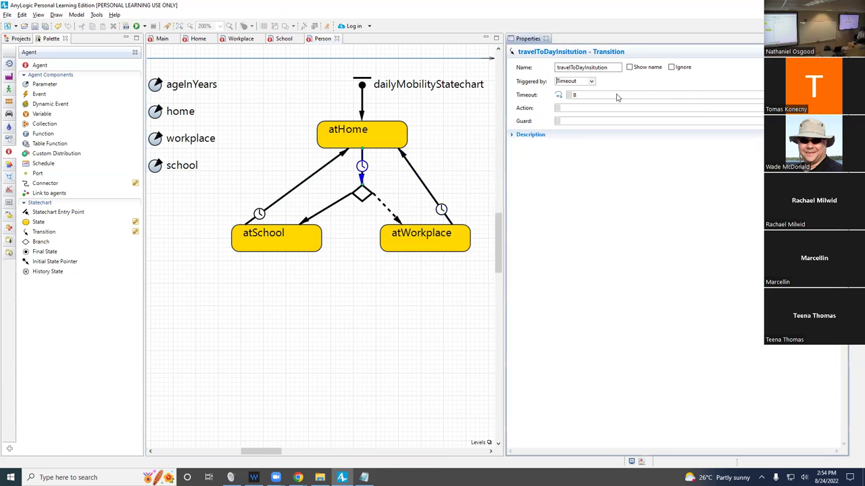
pyautogui.moveTo(579, 96); pyautogui.dragTo(543, 98)
pyautogui.click(432, 217)
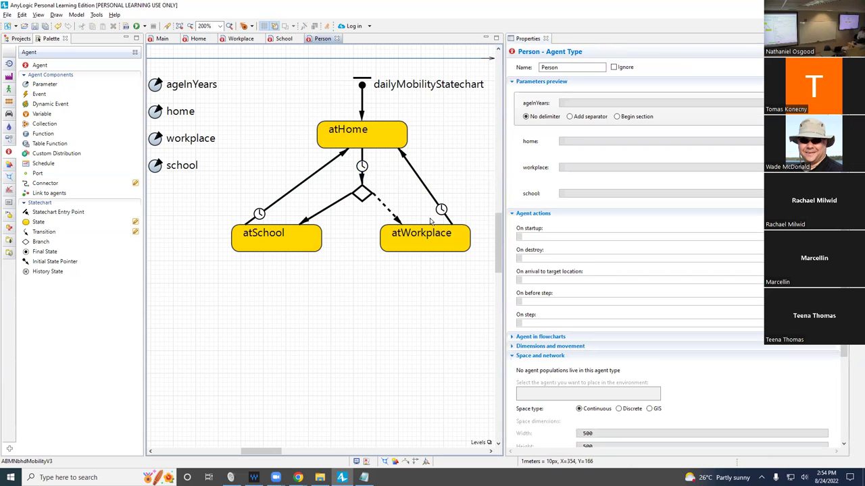
pyautogui.click(441, 211)
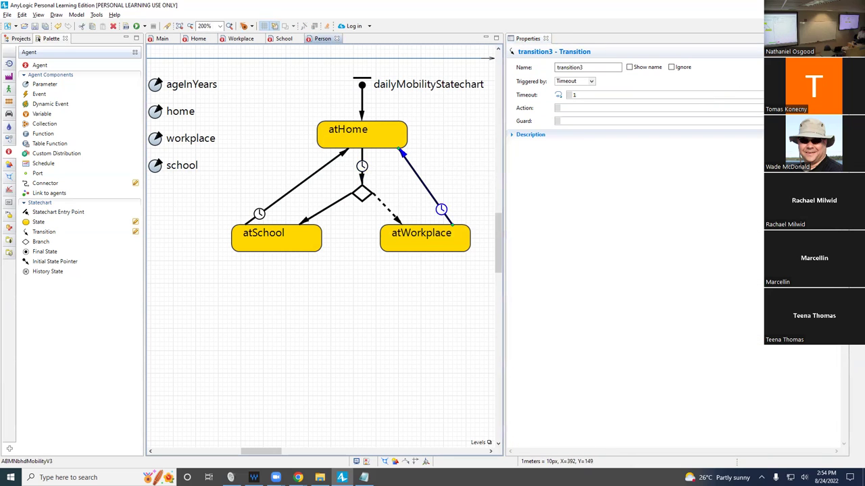
pyautogui.click(750, 94)
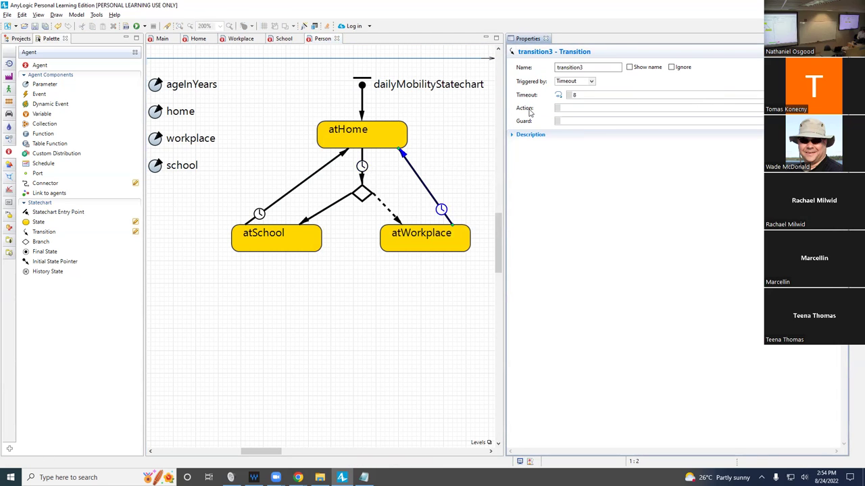
pyautogui.click(315, 174)
pyautogui.click(581, 95)
# Step: Build the model and run the Simulation experiment of ABMNbhdMobilityV3
pyautogui.click(125, 26)
pyautogui.click(20, 39)
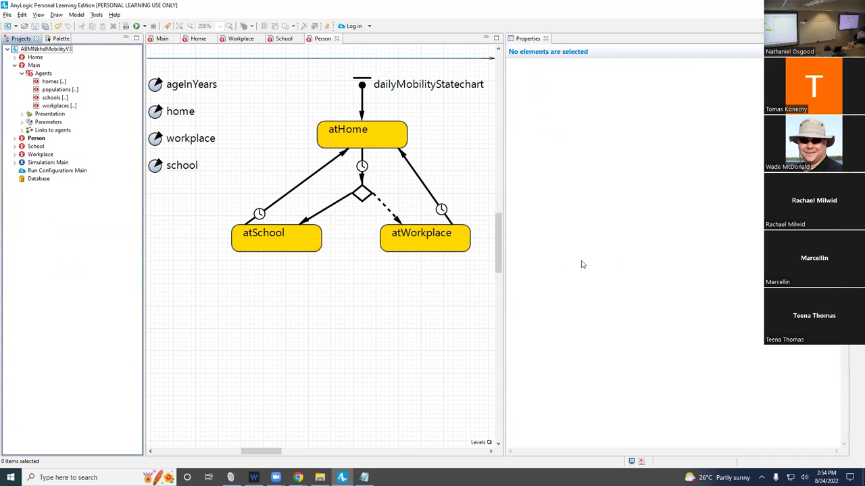
pyautogui.click(125, 25)
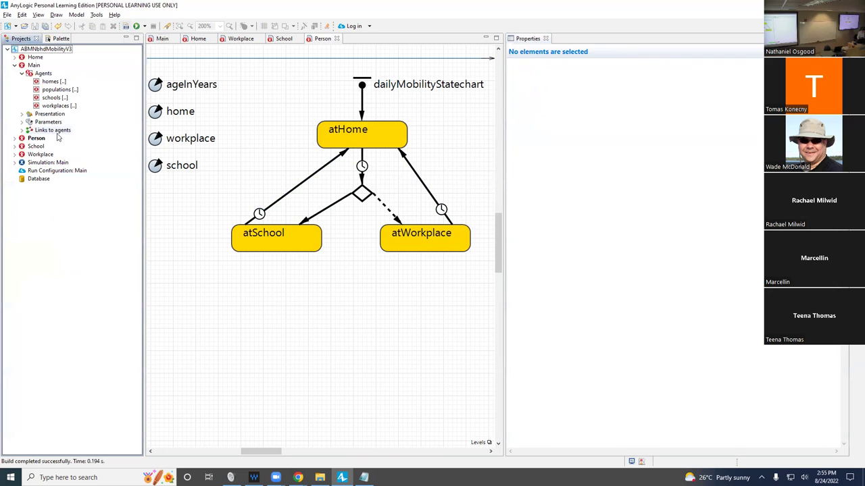
pyautogui.rightClick(47, 163)
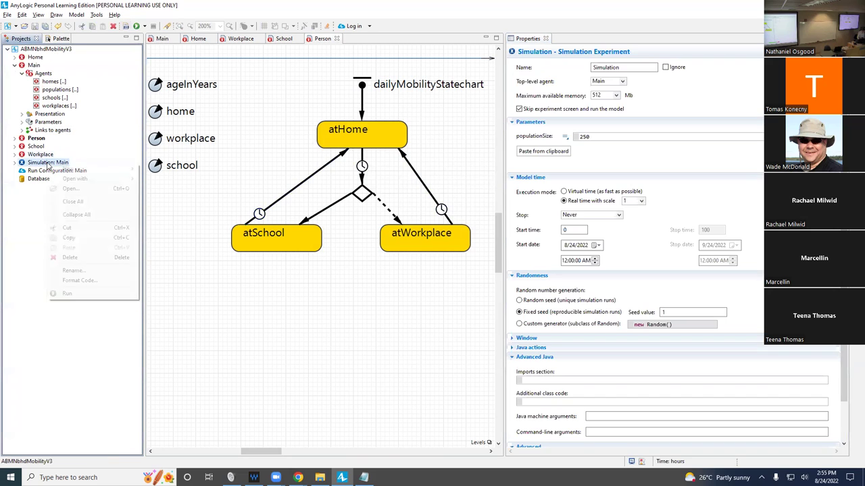
pyautogui.click(77, 294)
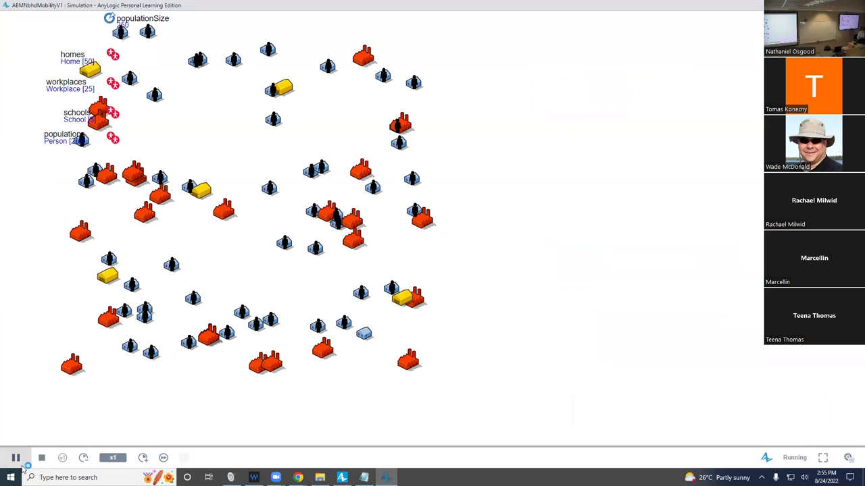
# Step: Speed the simulation up to x5, show the developer panel, and pause to examine where people are before resuming the run
pyautogui.click(142, 458)
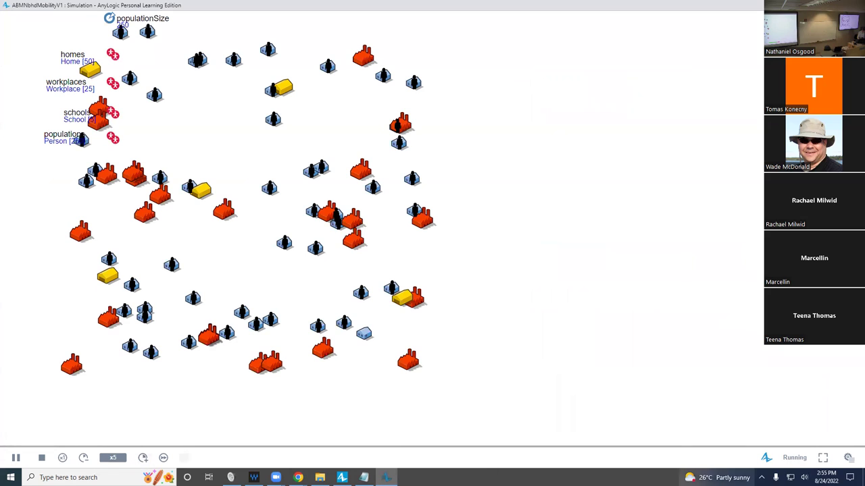
pyautogui.click(848, 457)
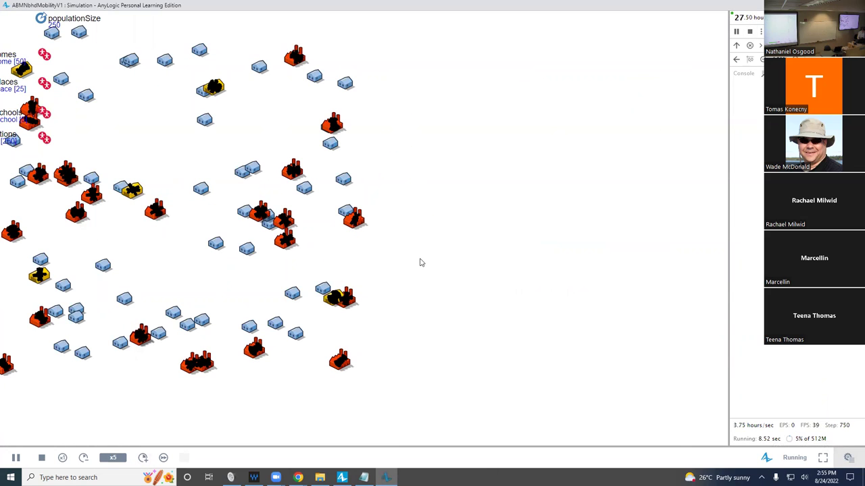
pyautogui.click(15, 457)
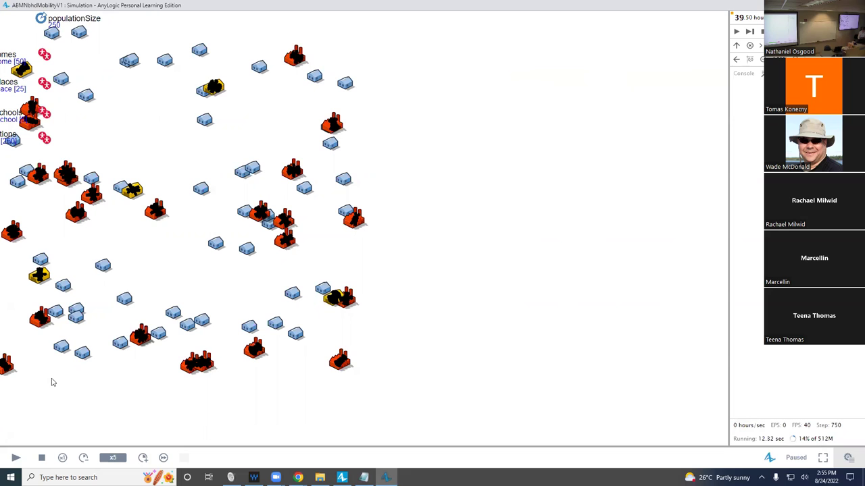
pyautogui.moveTo(134, 221); pyautogui.dragTo(185, 207)
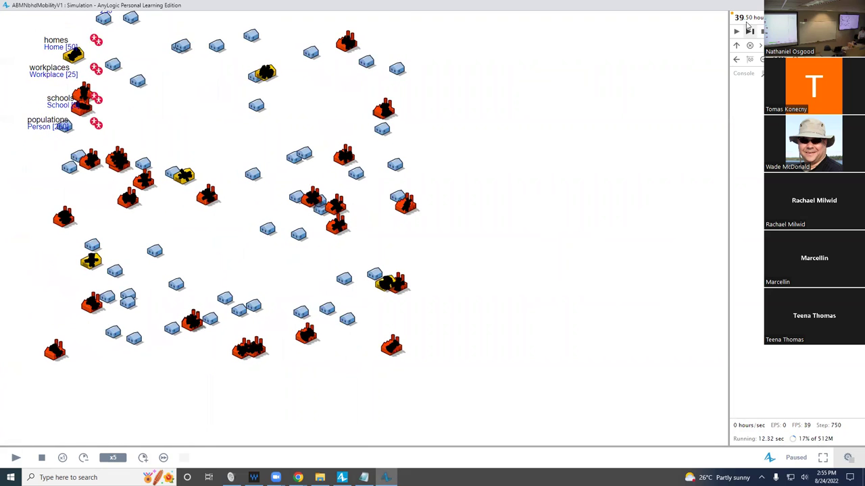
pyautogui.click(16, 458)
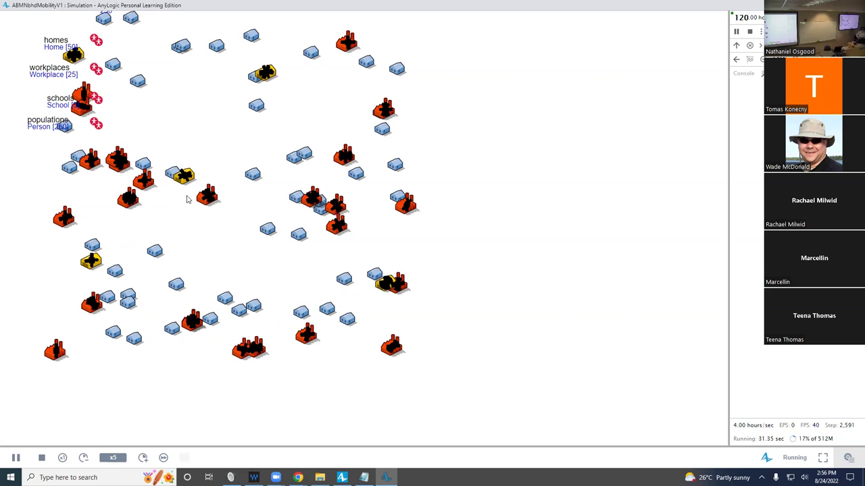
# Step: Check the properties of the transition from atSchool to atHome in the model editor and return to the running simulation
pyautogui.hotkey('alt', 'Tab')
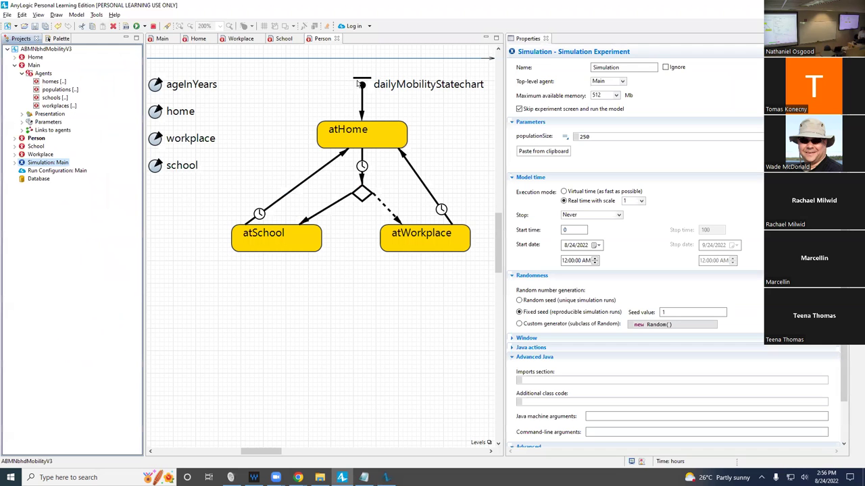
pyautogui.click(322, 170)
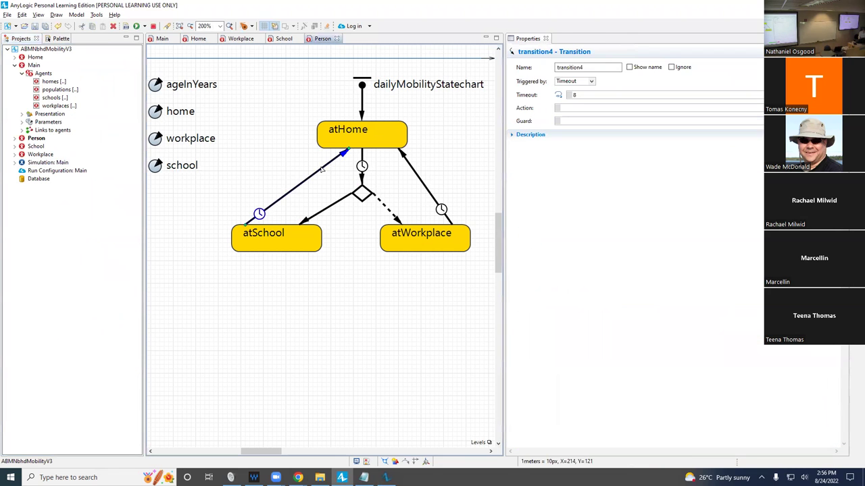
pyautogui.hotkey('alt', 'Tab')
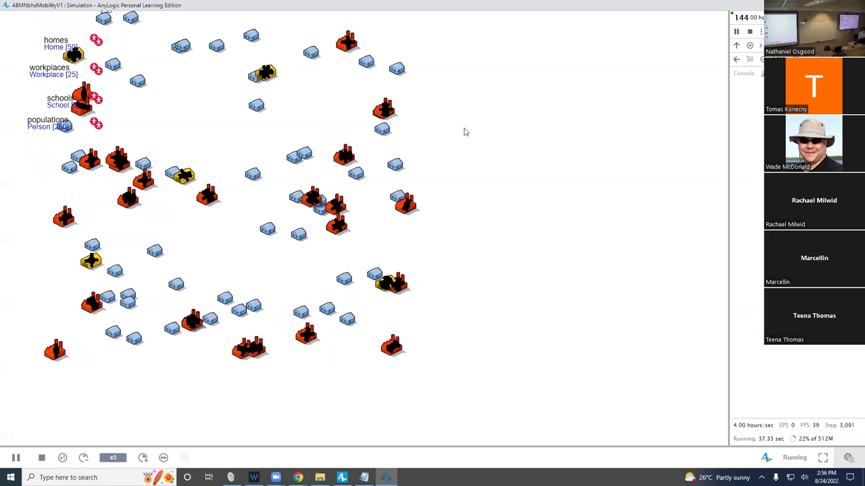
# Step: Set the action of the atSchool-to-atHome transition to this.moveTo(this.home); in the model editor and copy that code
pyautogui.hotkey('alt', 'Tab')
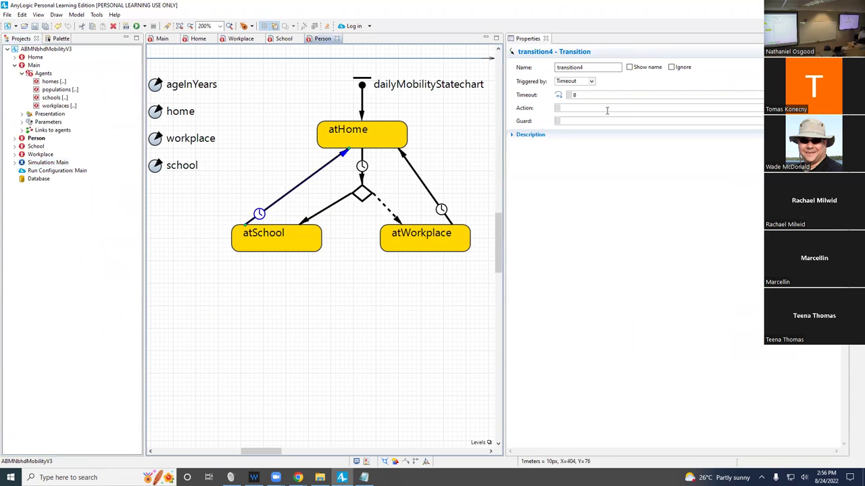
pyautogui.click(606, 109)
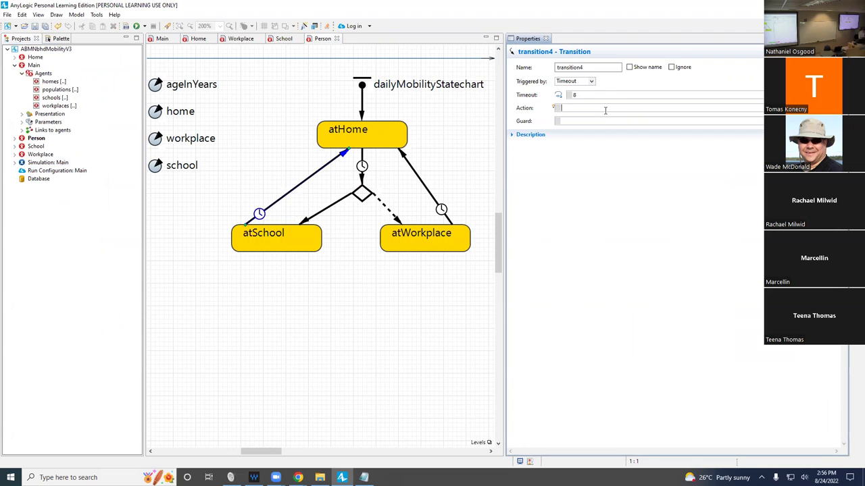
pyautogui.write('his.moveTo(this.home')
pyautogui.hotkey('ctrl', 'a')
pyautogui.hotkey('ctrl', 'c')
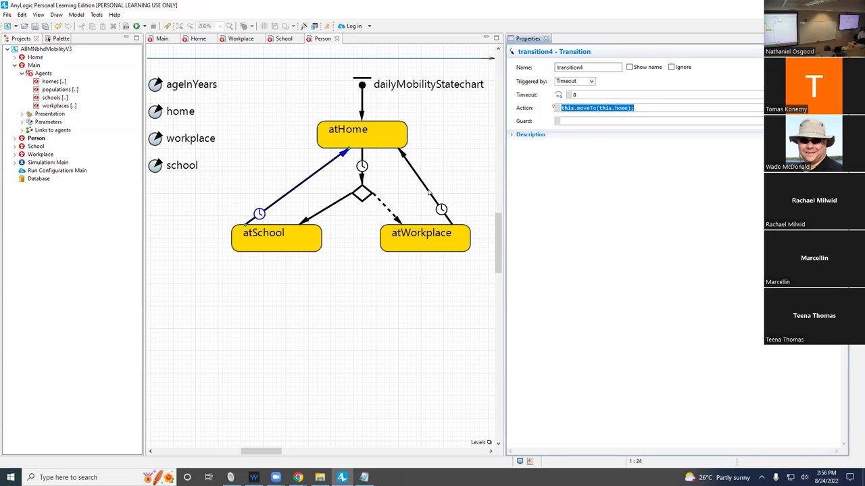
# Step: Paste this.moveTo(this.home); as the action of the atWorkplace-to-atHome transition and save the model
pyautogui.click(429, 191)
pyautogui.click(584, 109)
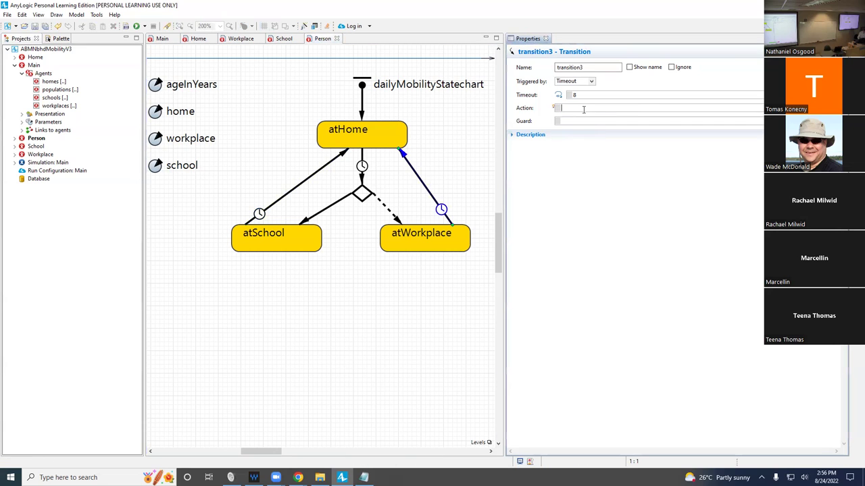
pyautogui.hotkey('ctrl', 'v')
pyautogui.hotkey('ctrl', 's')
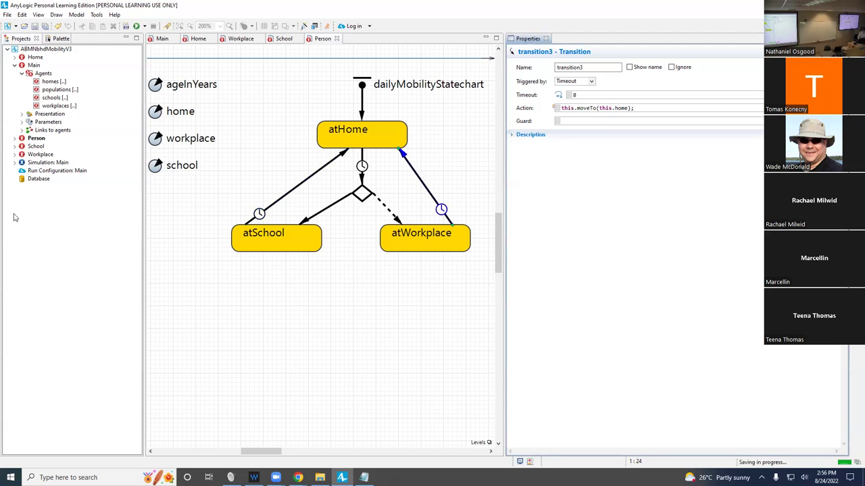
# Step: Run the Simulation experiment at x5 speed with the developer panel shown, examine where people are, and close the run
pyautogui.rightClick(50, 163)
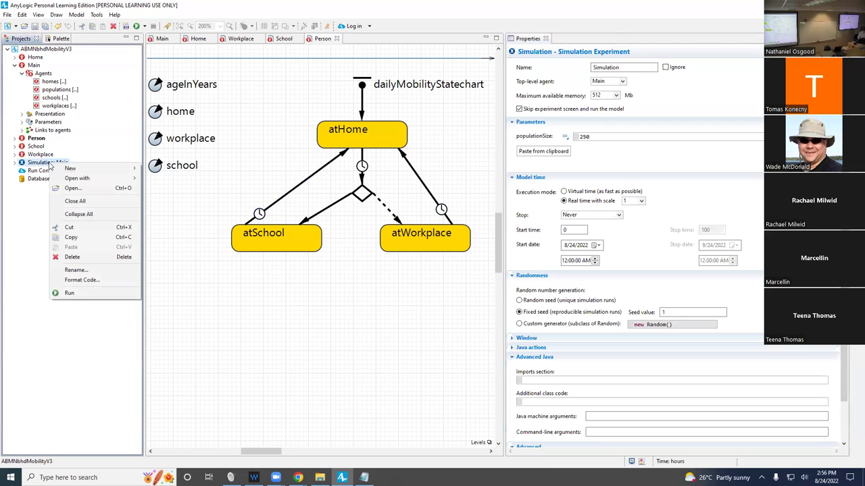
pyautogui.click(69, 293)
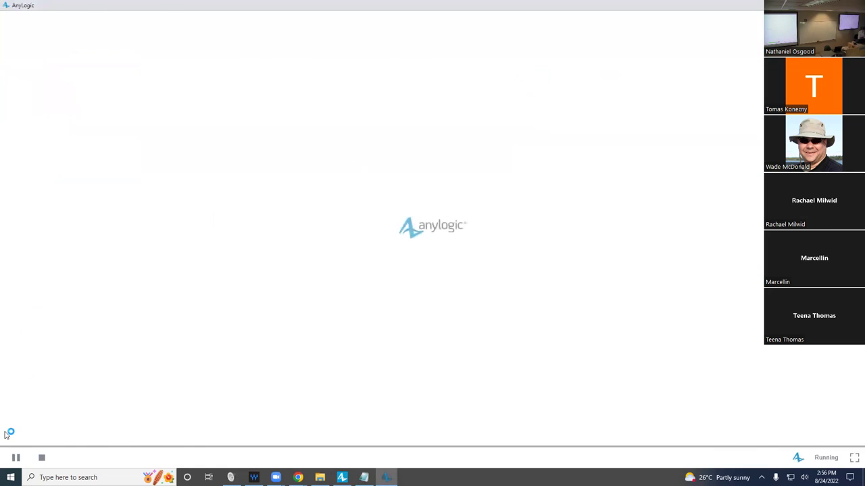
pyautogui.click(141, 458)
pyautogui.click(141, 458)
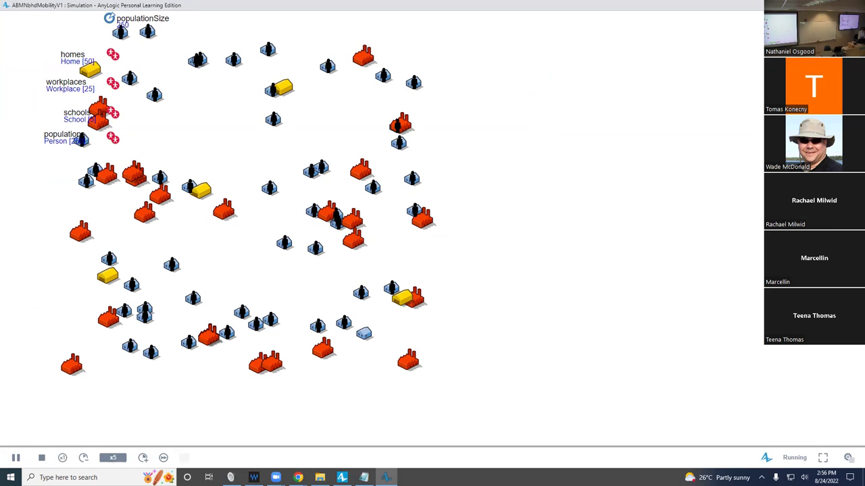
pyautogui.click(848, 458)
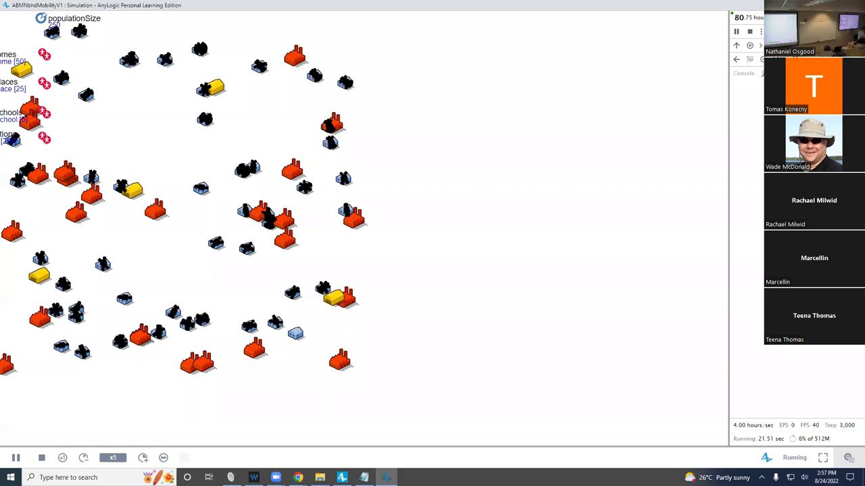
pyautogui.hotkey('alt', 'F4')
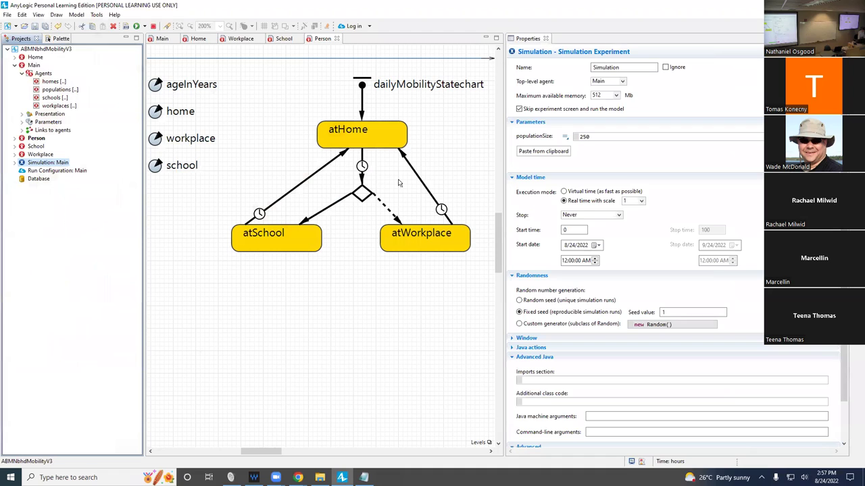
# Step: Check the atWorkplace-to-atHome transition and save the model under the new name ABMNbhdMobilityV4
pyautogui.click(424, 186)
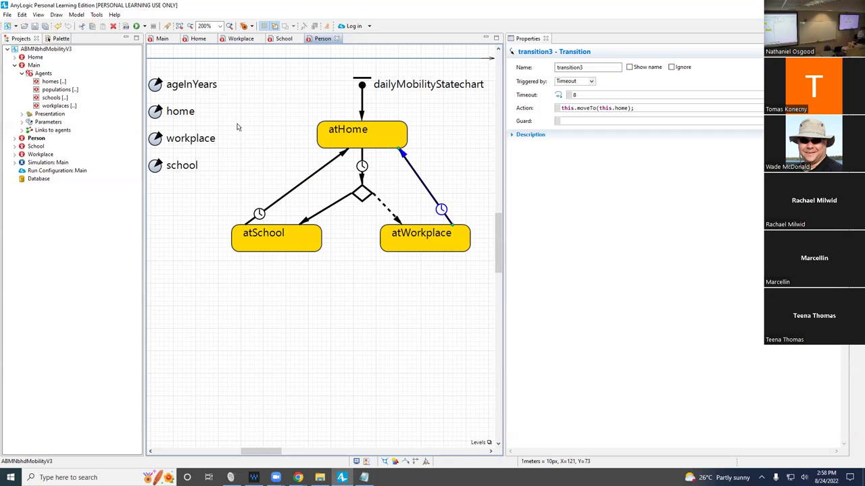
pyautogui.hotkey('alt', 'f')
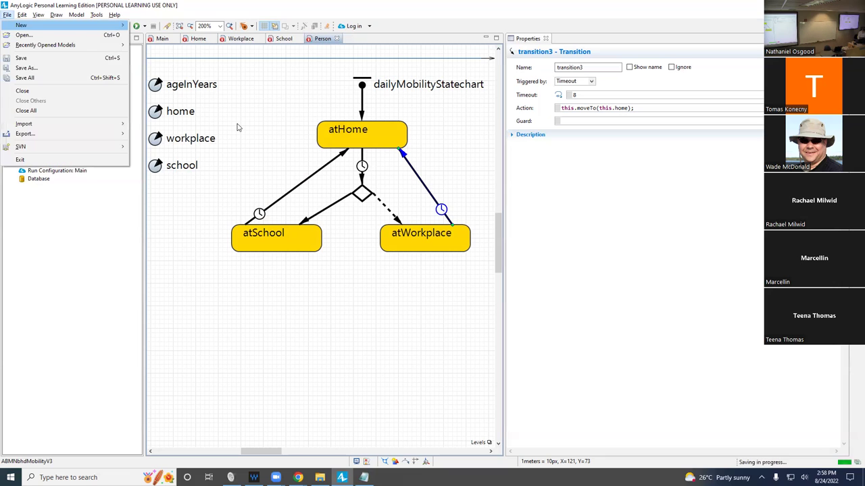
pyautogui.click(26, 67)
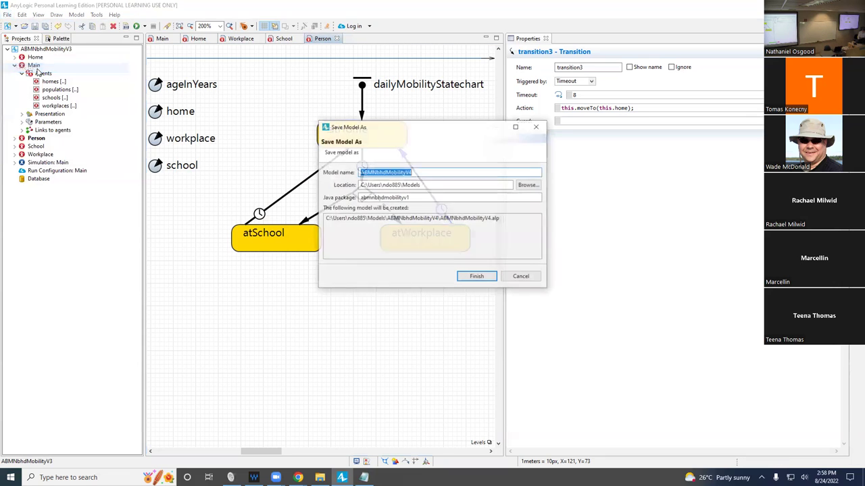
pyautogui.press('Return')
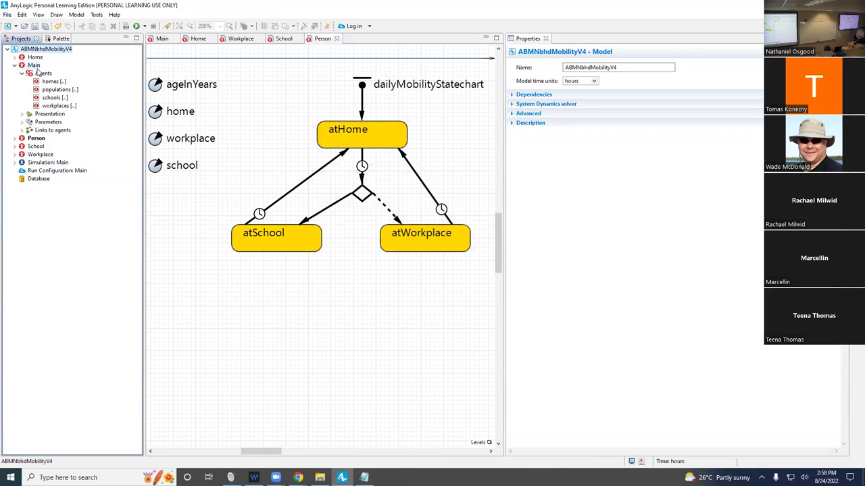
# Step: In Main, set the home parameter of the populations agents to homes.get(index % homes.size())
pyautogui.doubleClick(35, 66)
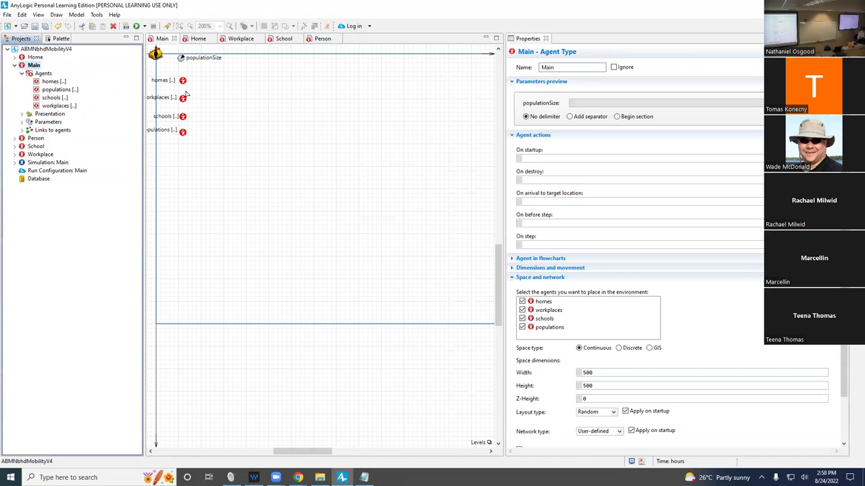
pyautogui.click(183, 133)
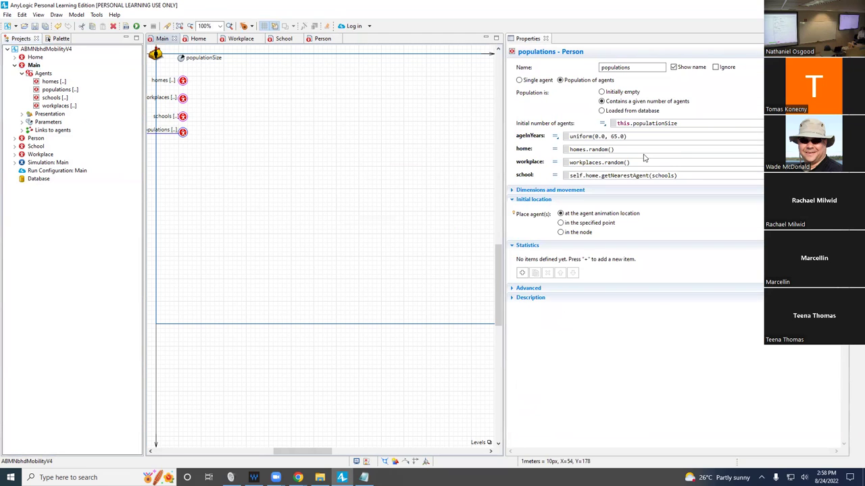
pyautogui.tripleClick(642, 150)
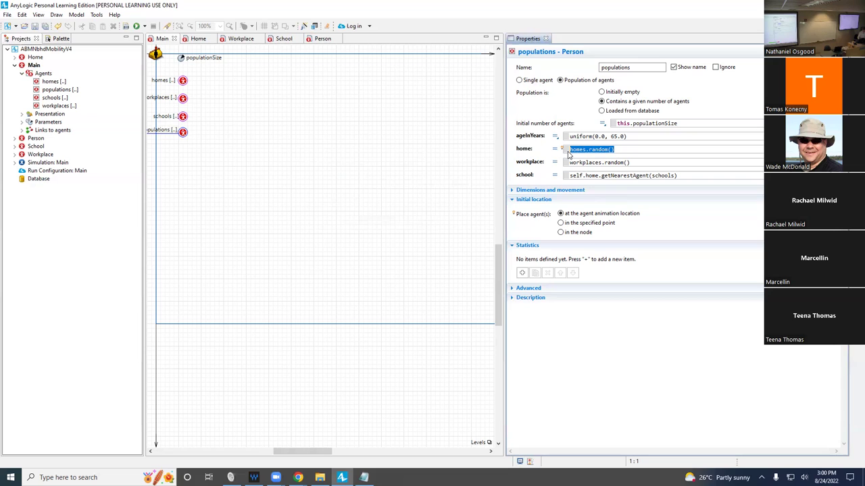
pyautogui.moveTo(562, 153)
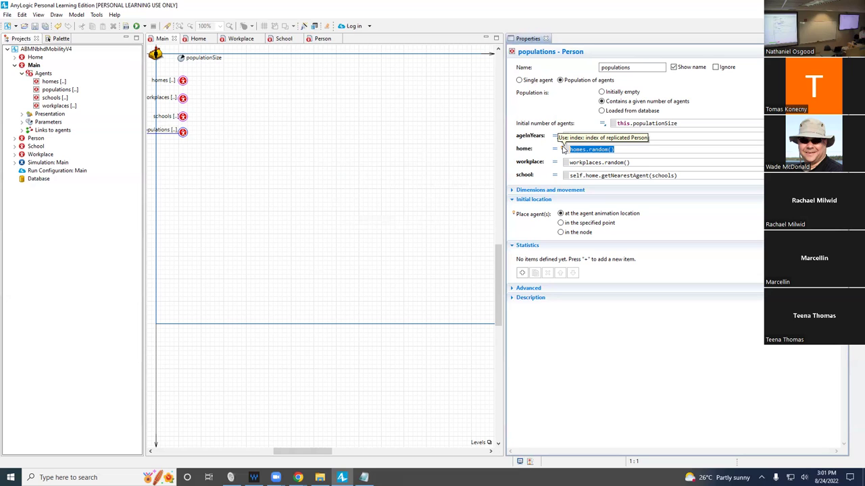
pyautogui.write('homes.get')
pyautogui.hotkey('ctrl', 'space')
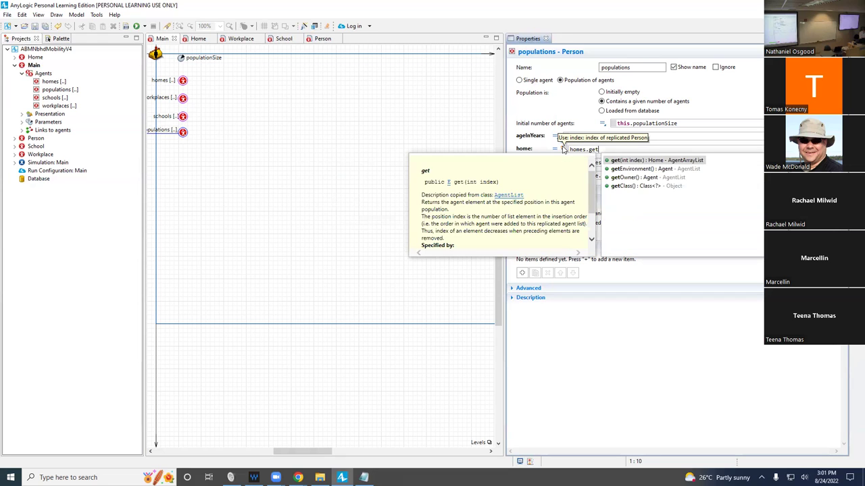
pyautogui.press('Return')
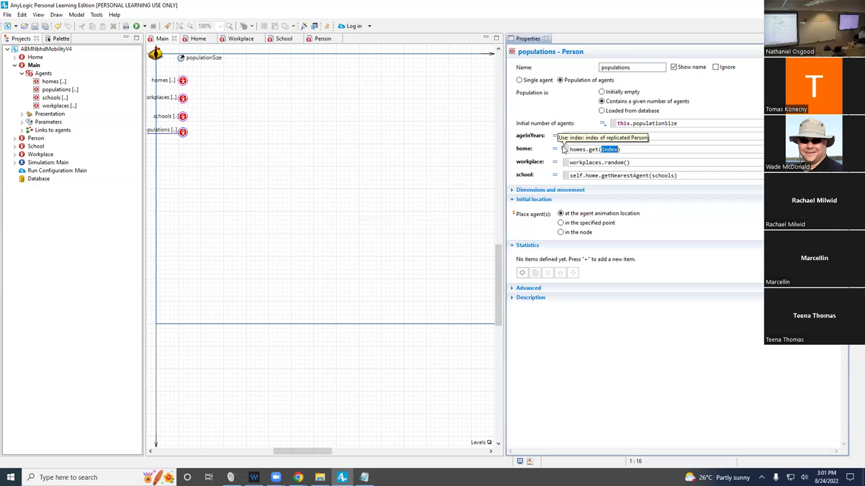
pyautogui.write('index')
pyautogui.write('%')
pyautogui.write('homes.')
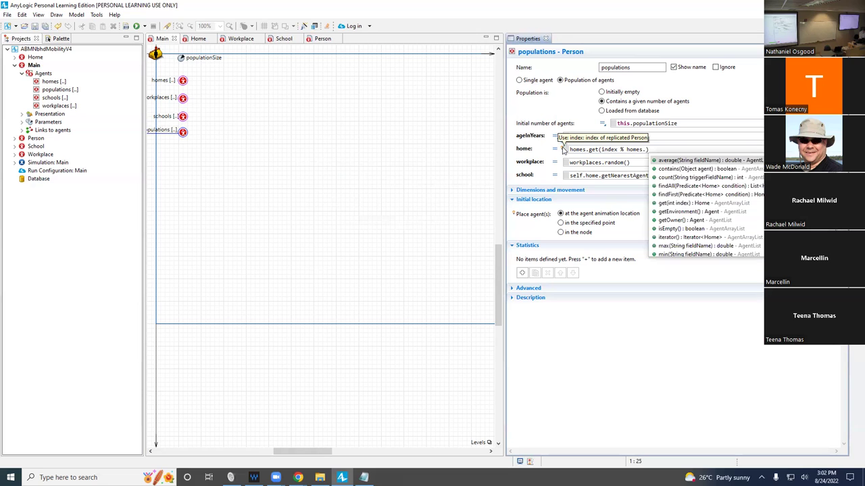
pyautogui.write('size()')
pyautogui.press('Return')
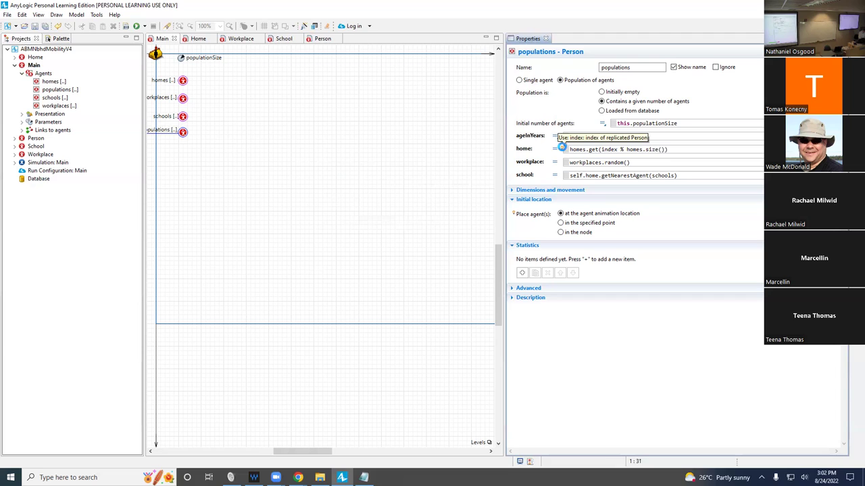
# Step: Save and build the model with the new home expression
pyautogui.hotkey('ctrl', 's')
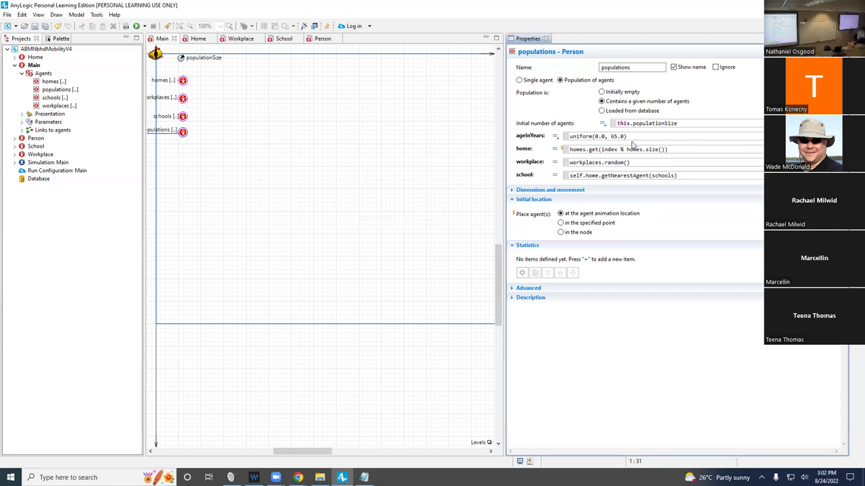
pyautogui.click(608, 149)
pyautogui.moveTo(624, 148); pyautogui.dragTo(665, 145)
pyautogui.hotkey('ctrl', 's')
pyautogui.click(125, 27)
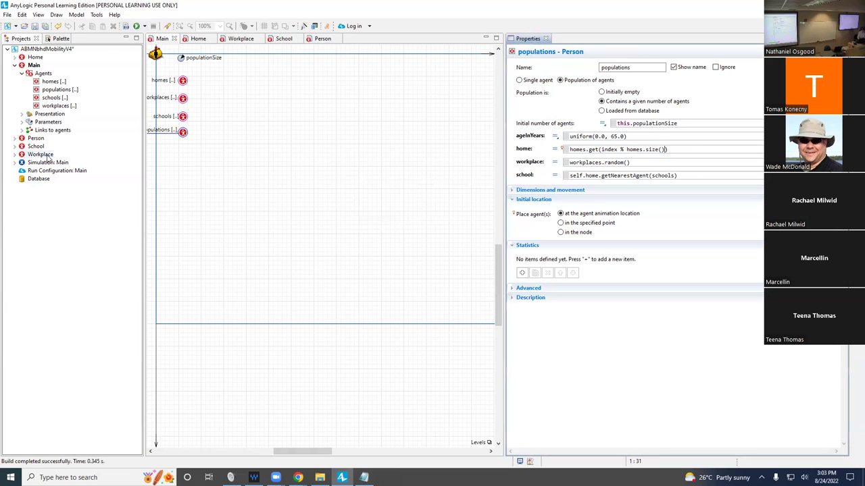
# Step: Run the Simulation experiment with the developer panel shown, inspect a person's parameters and daily mobility statechart, and close the run
pyautogui.rightClick(45, 164)
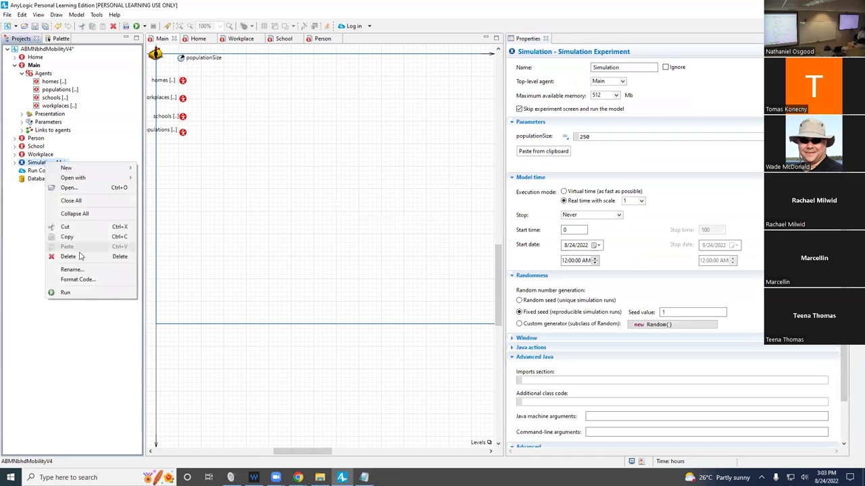
pyautogui.click(75, 291)
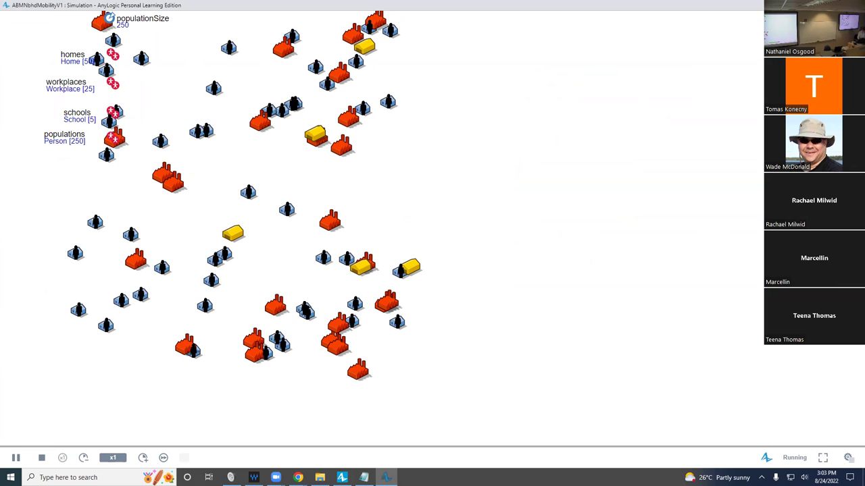
pyautogui.click(848, 457)
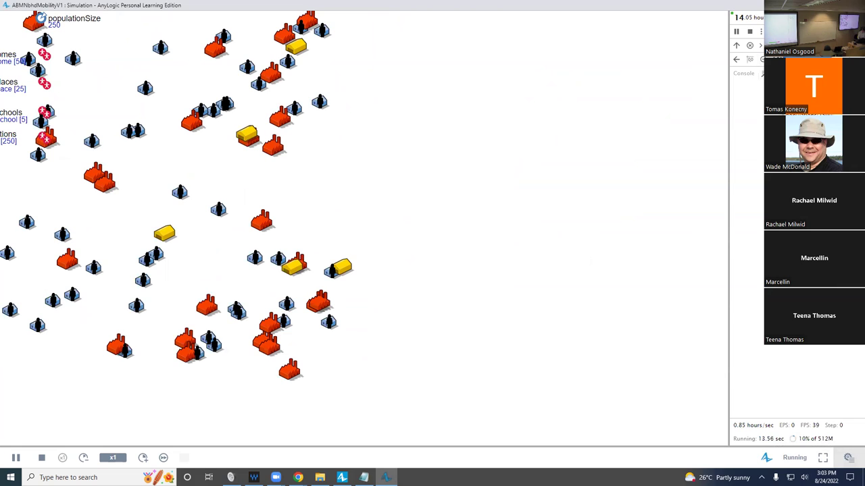
pyautogui.click(750, 45)
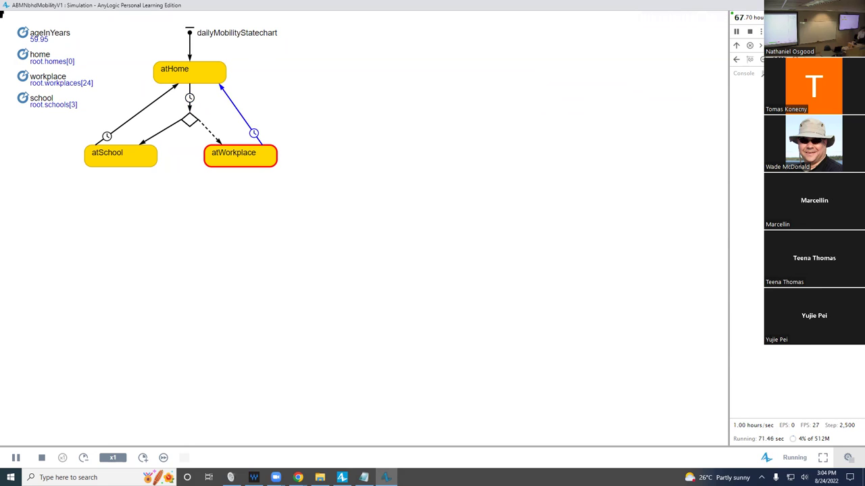
pyautogui.hotkey('alt', 'F4')
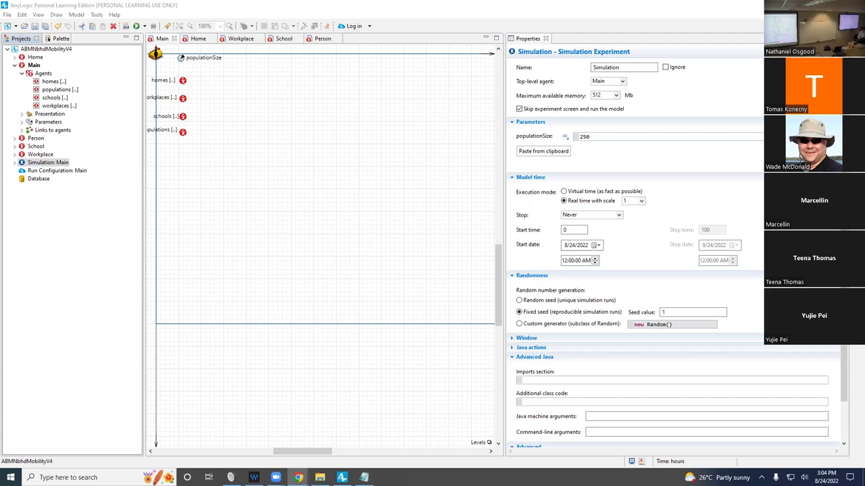
# Step: Copy the home expression homes.get(index % homes.size()) from populations and paste it over the existing text in Notepad
pyautogui.click(183, 133)
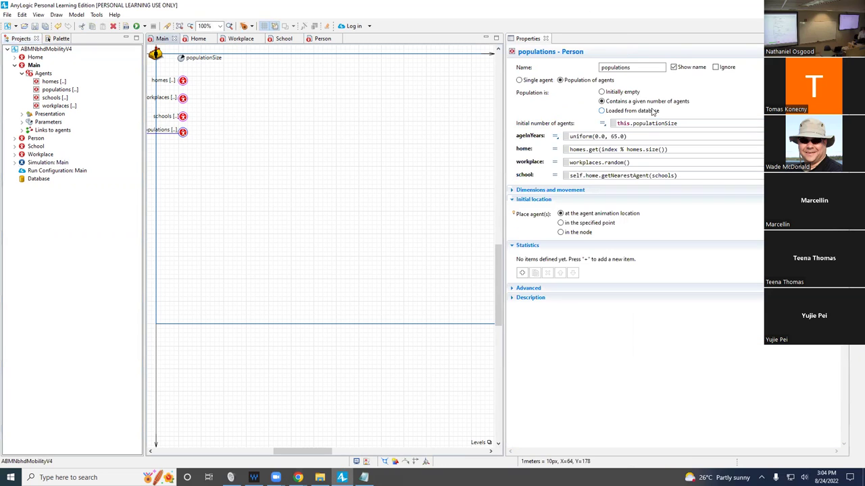
pyautogui.moveTo(674, 149); pyautogui.dragTo(459, 149)
pyautogui.hotkey('ctrl', 'c')
pyautogui.hotkey('alt', 'Tab')
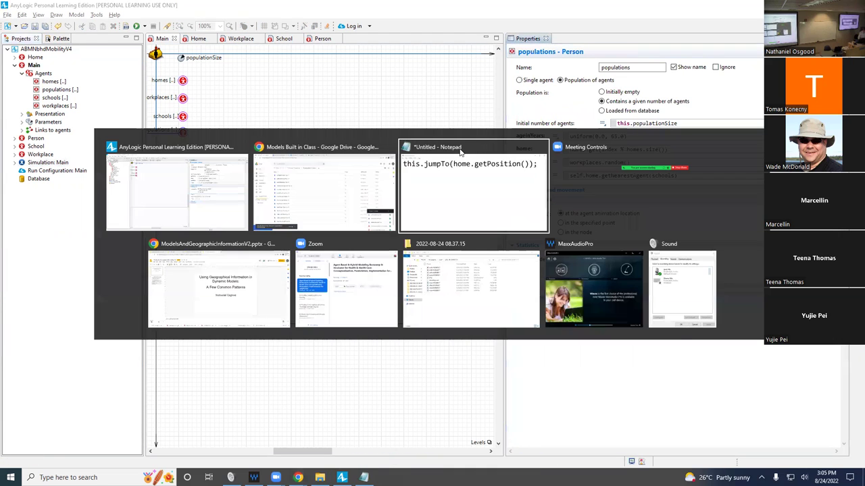
pyautogui.click(460, 151)
pyautogui.hotkey('ctrl', 'a')
pyautogui.hotkey('ctrl', 'v')
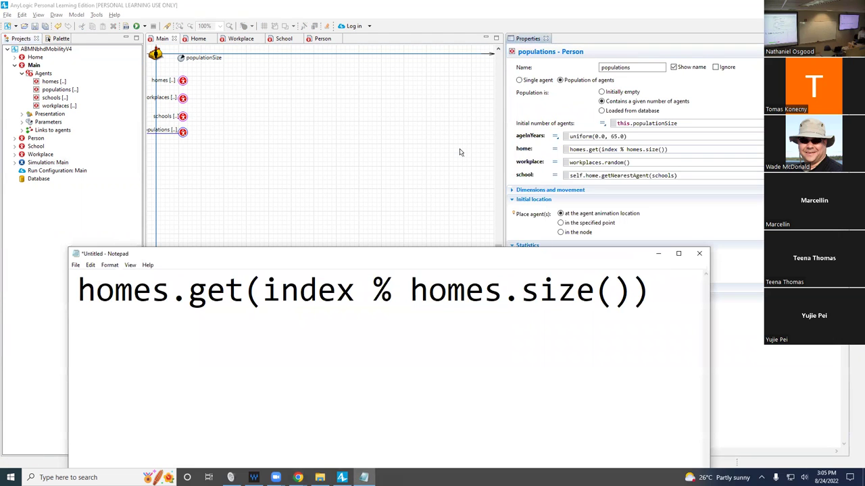